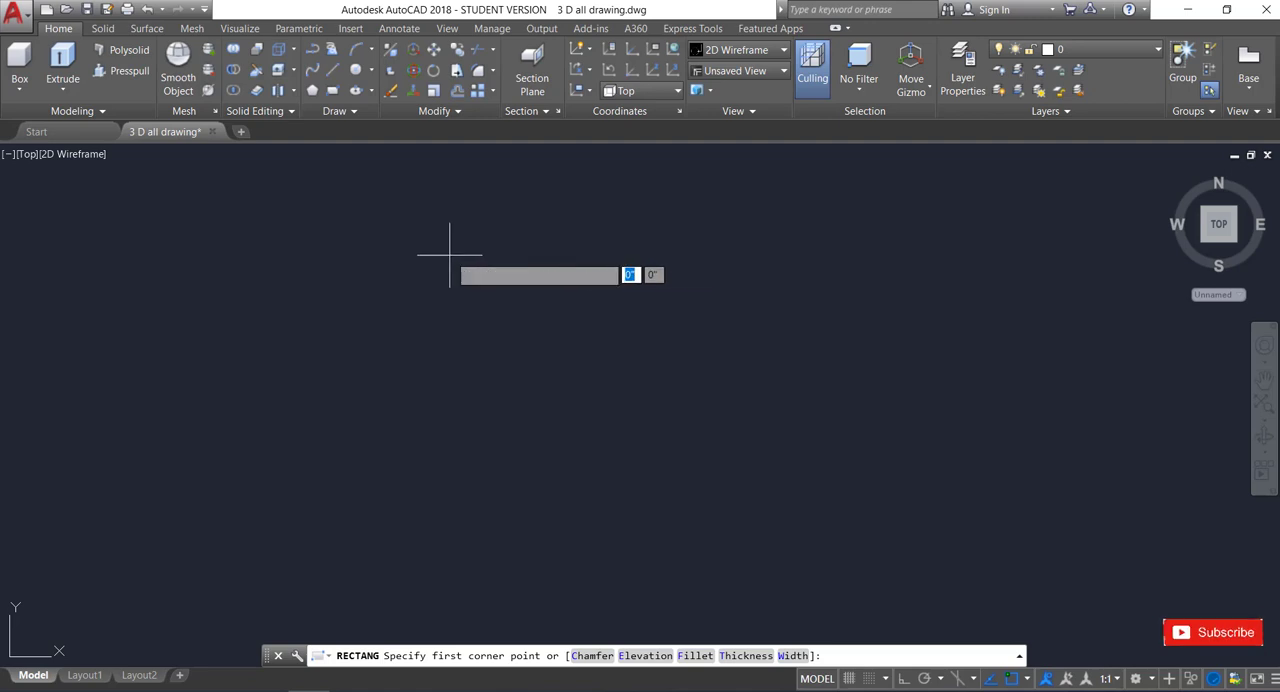
Draw a rectangle 4' wide and 7' high in the empty drawing area.
{"action": "left_click", "coordinate": [450, 255]}
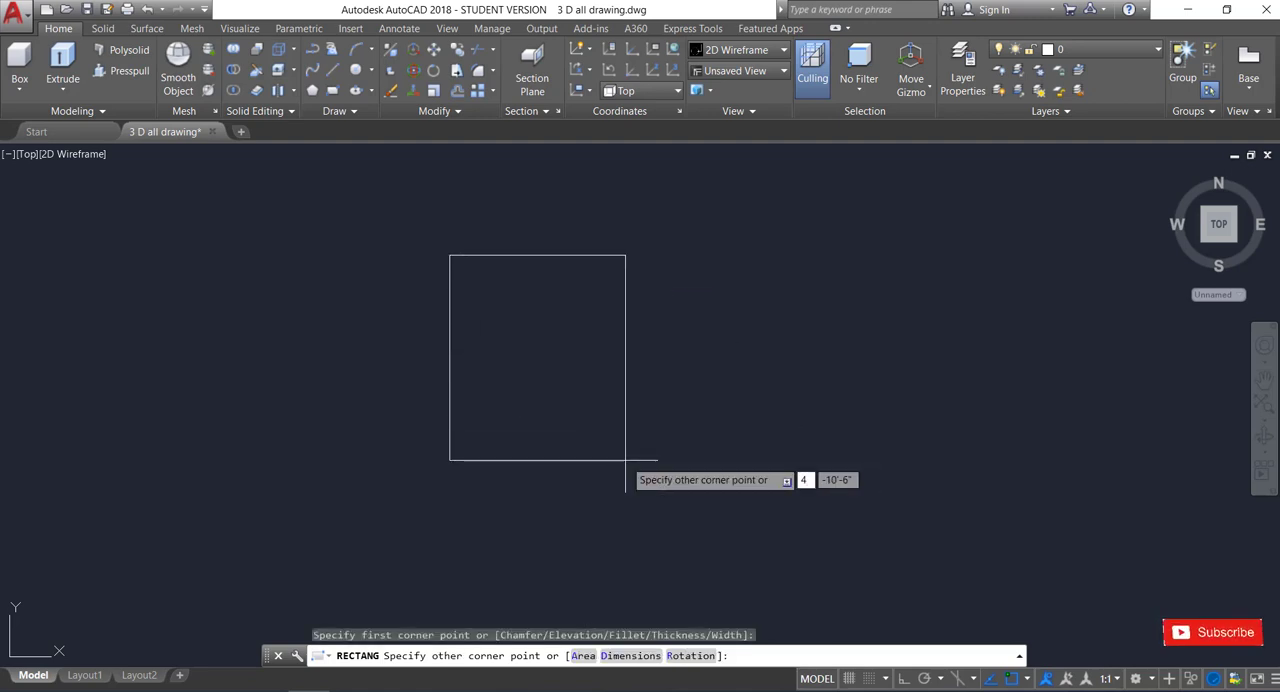
{"action": "key", "text": "Tab"}
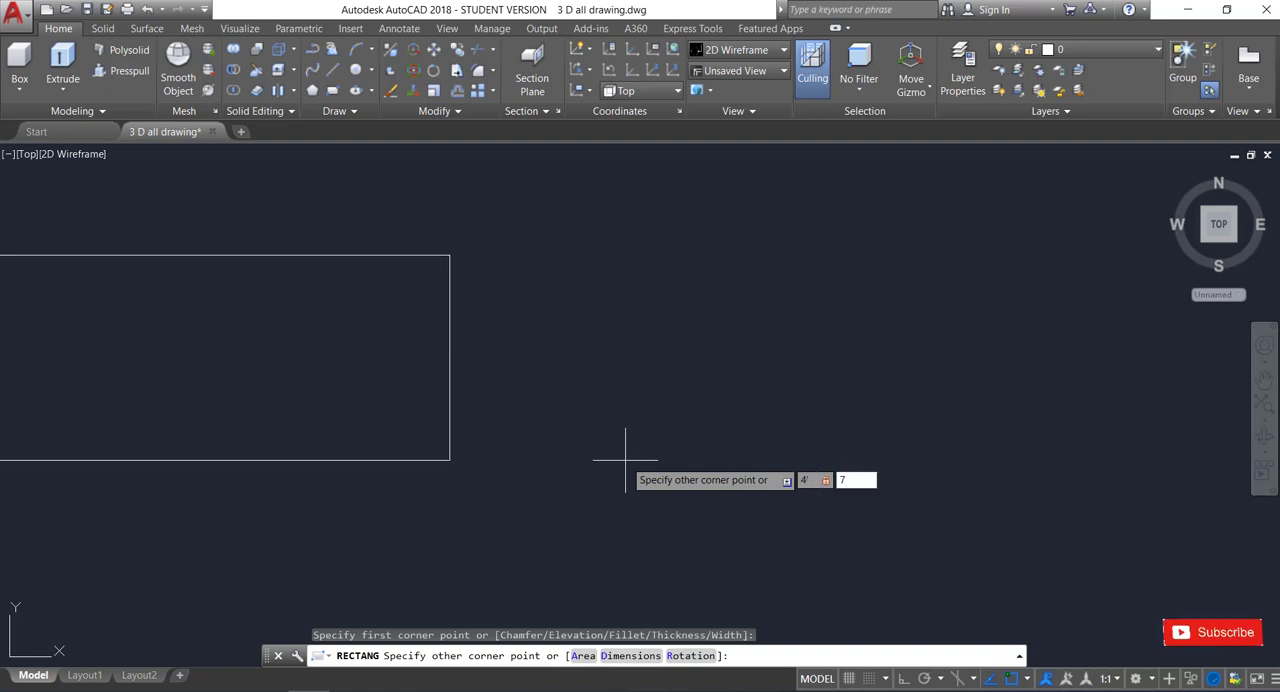
{"action": "type", "text": "7'"}
{"action": "key", "text": "Return"}
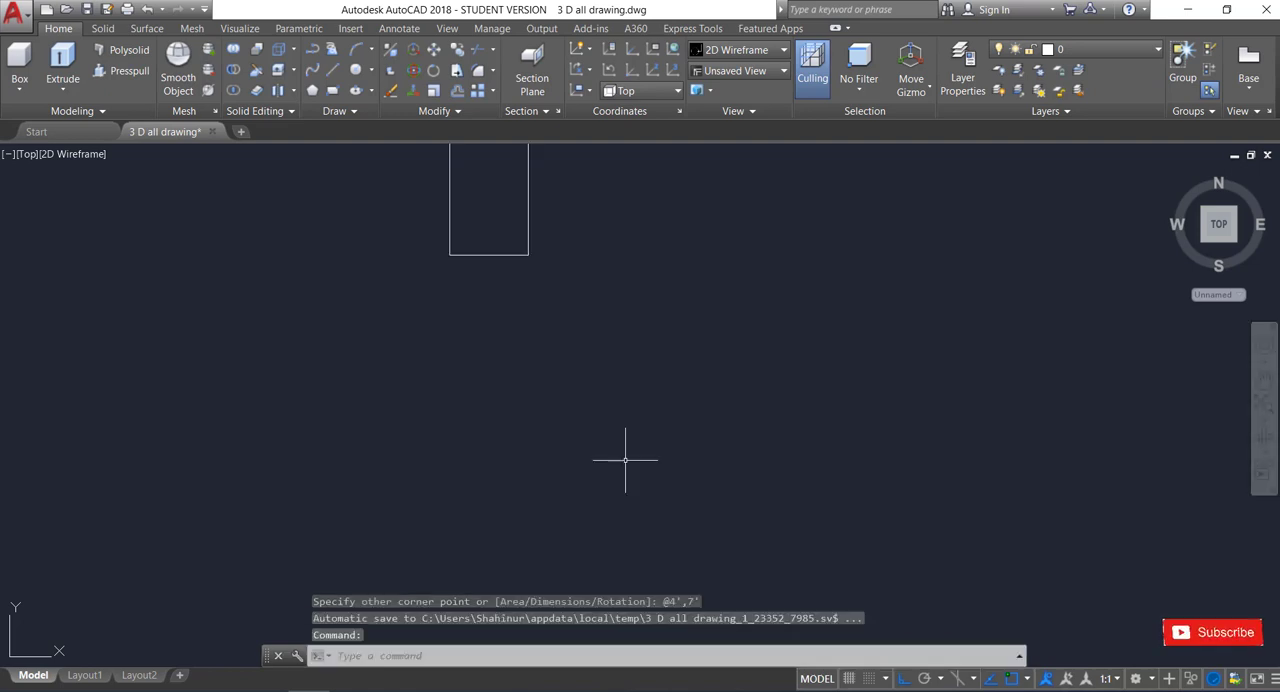
Draw a smaller rectangle about 3'-5" wide and 3' high inside the upper part of the 4' by 7' rectangle.
{"action": "scroll", "coordinate": [590, 472], "scroll_direction": "down", "scroll_amount": 2}
{"action": "scroll", "coordinate": [535, 228], "scroll_direction": "up", "scroll_amount": 3}
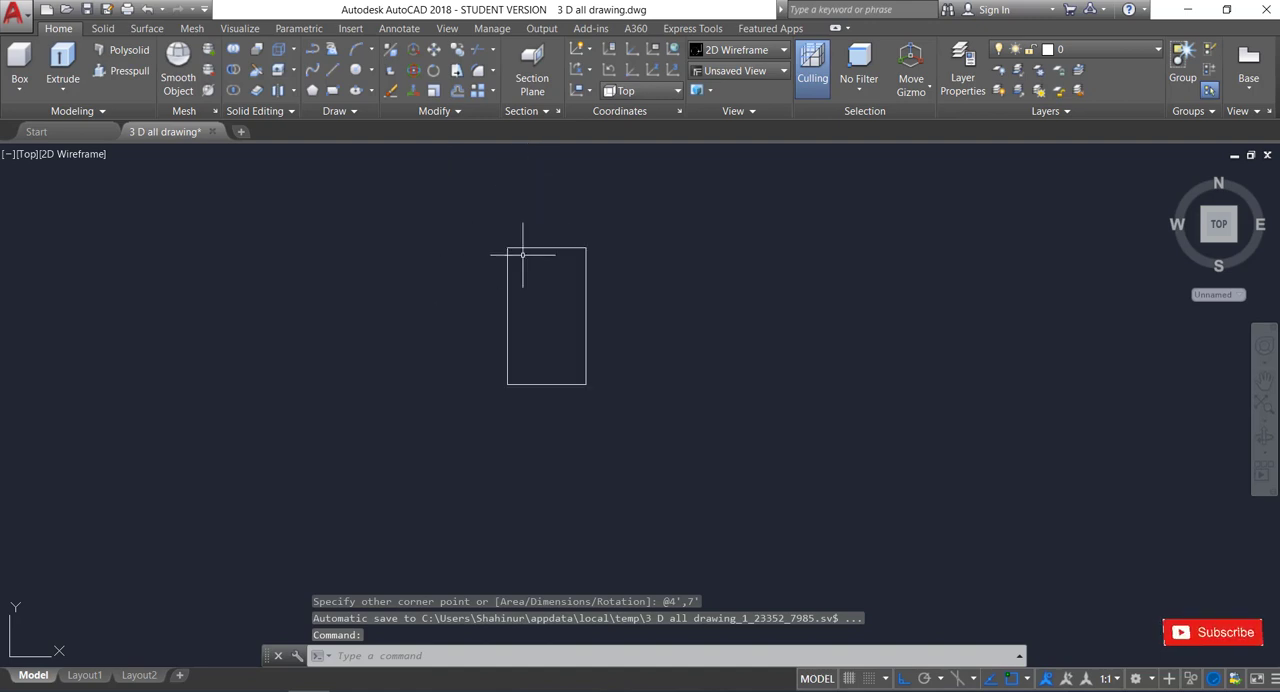
{"action": "scroll", "coordinate": [511, 243], "scroll_direction": "down", "scroll_amount": 1}
{"action": "scroll", "coordinate": [545, 237], "scroll_direction": "up", "scroll_amount": 2}
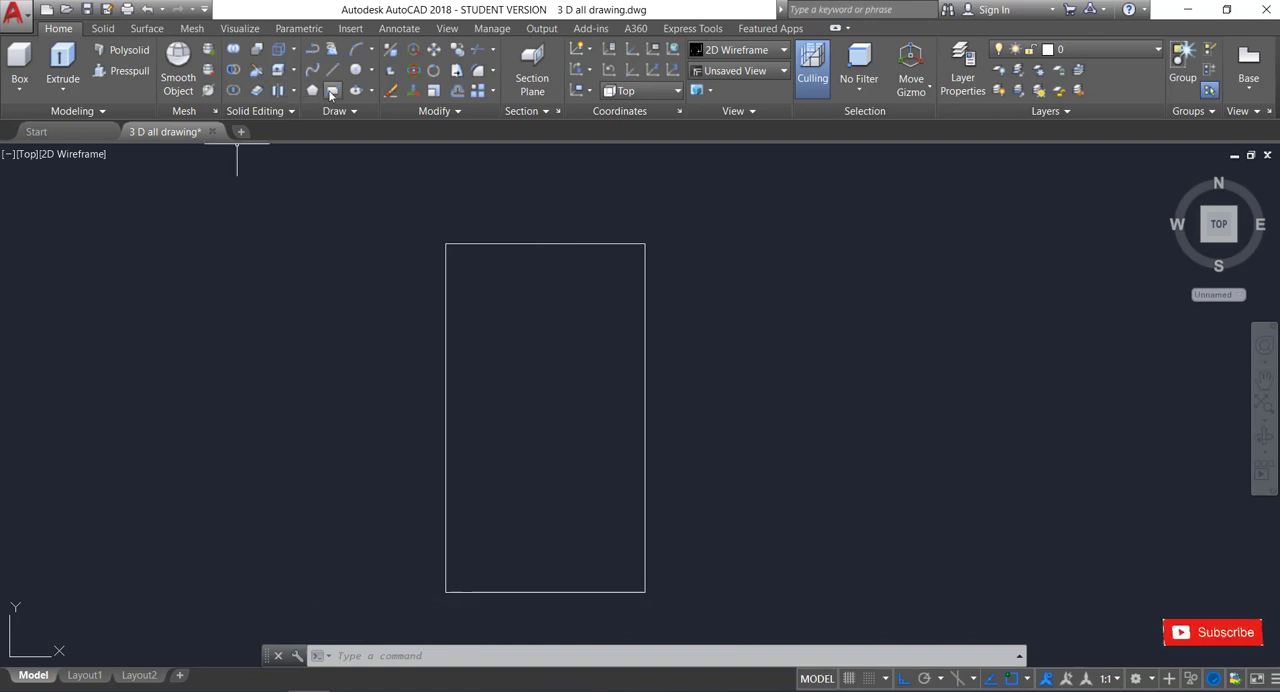
{"action": "left_click", "coordinate": [332, 91]}
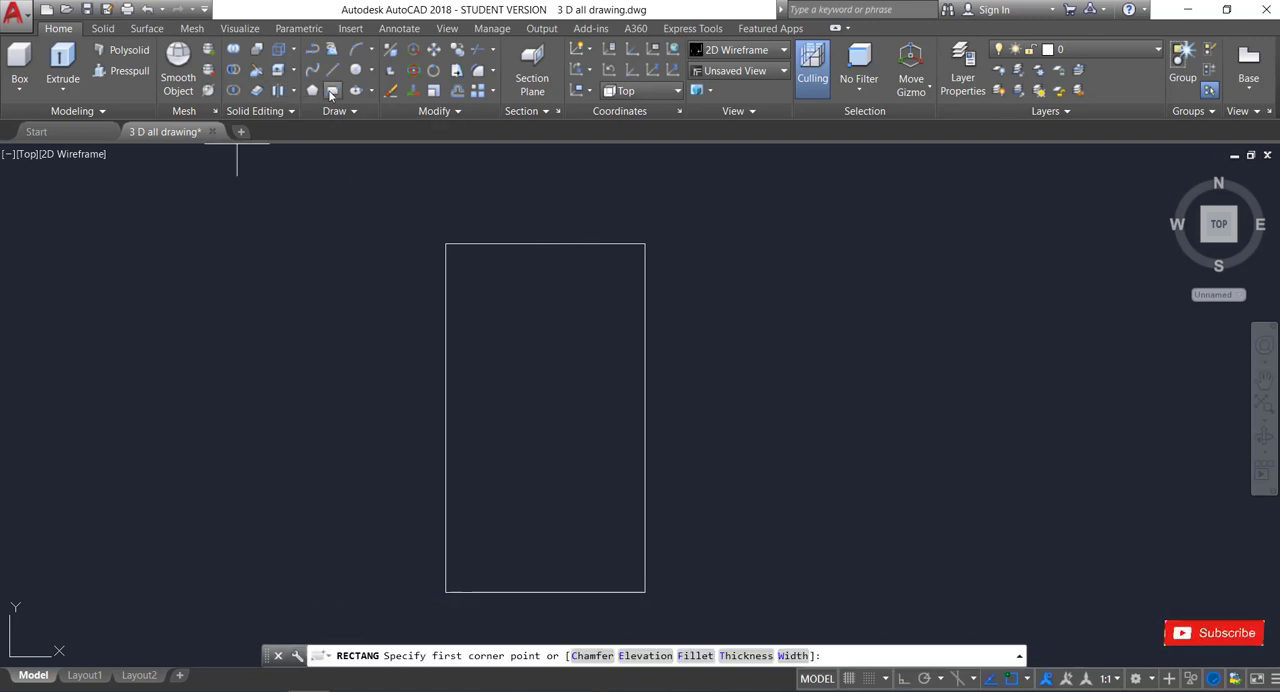
{"action": "left_click", "coordinate": [463, 269]}
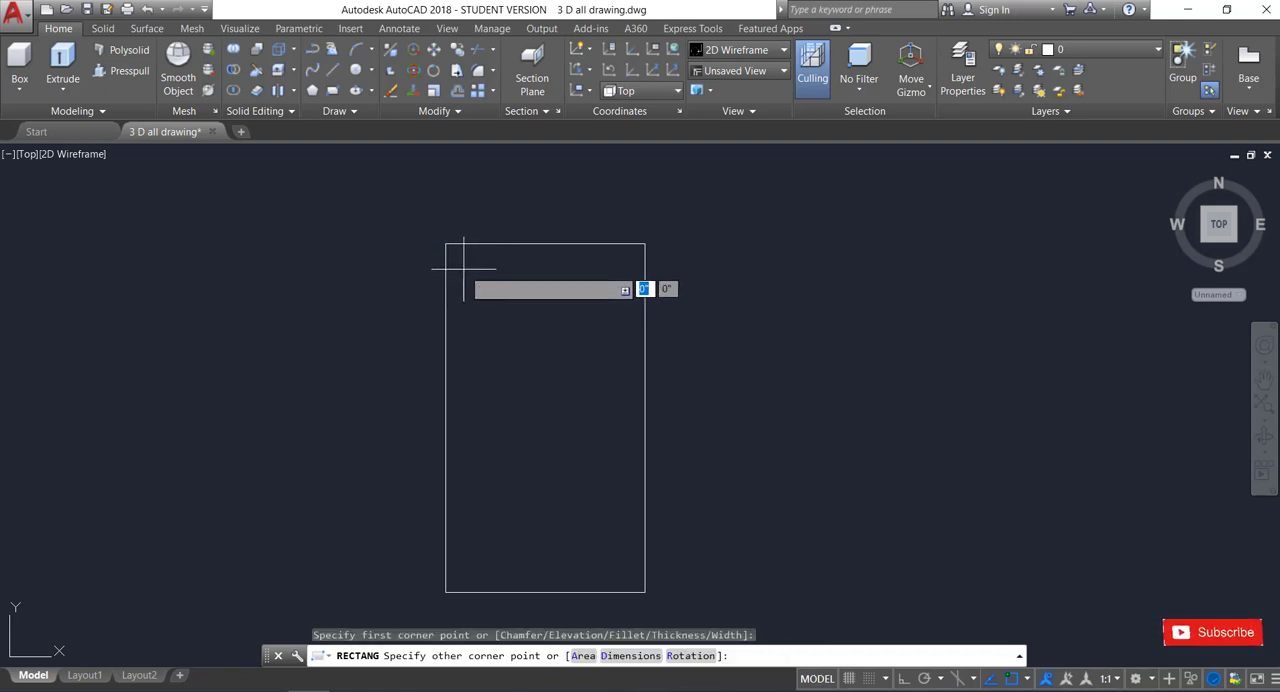
{"action": "left_click", "coordinate": [632, 418]}
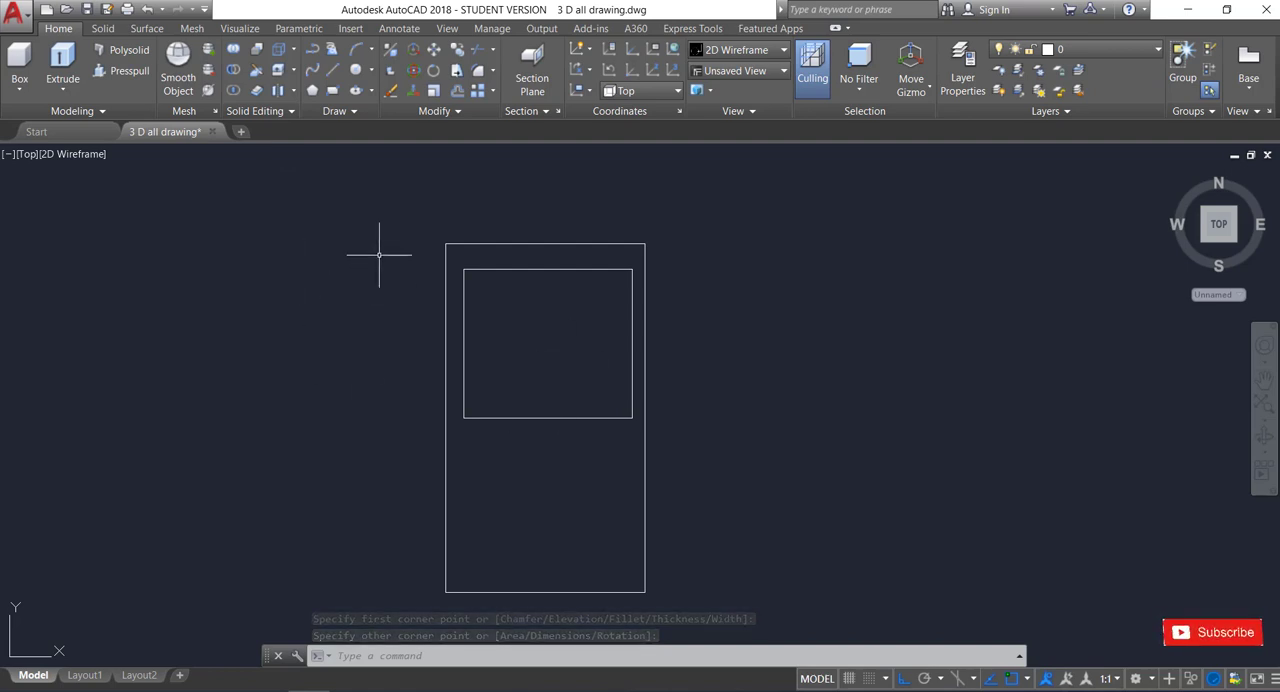
Divide the inner rectangle into four panes with one vertical and one horizontal line joining the midpoints of opposite edges.
{"action": "left_click", "coordinate": [333, 70]}
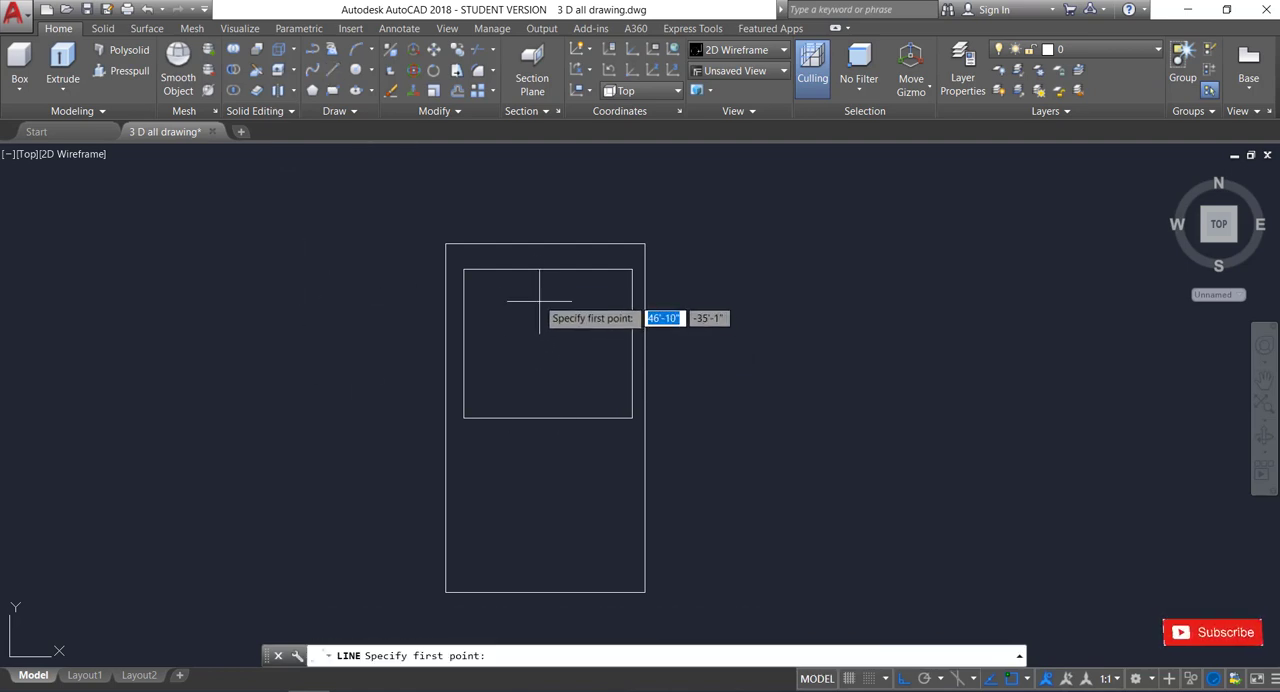
{"action": "left_click", "coordinate": [548, 270]}
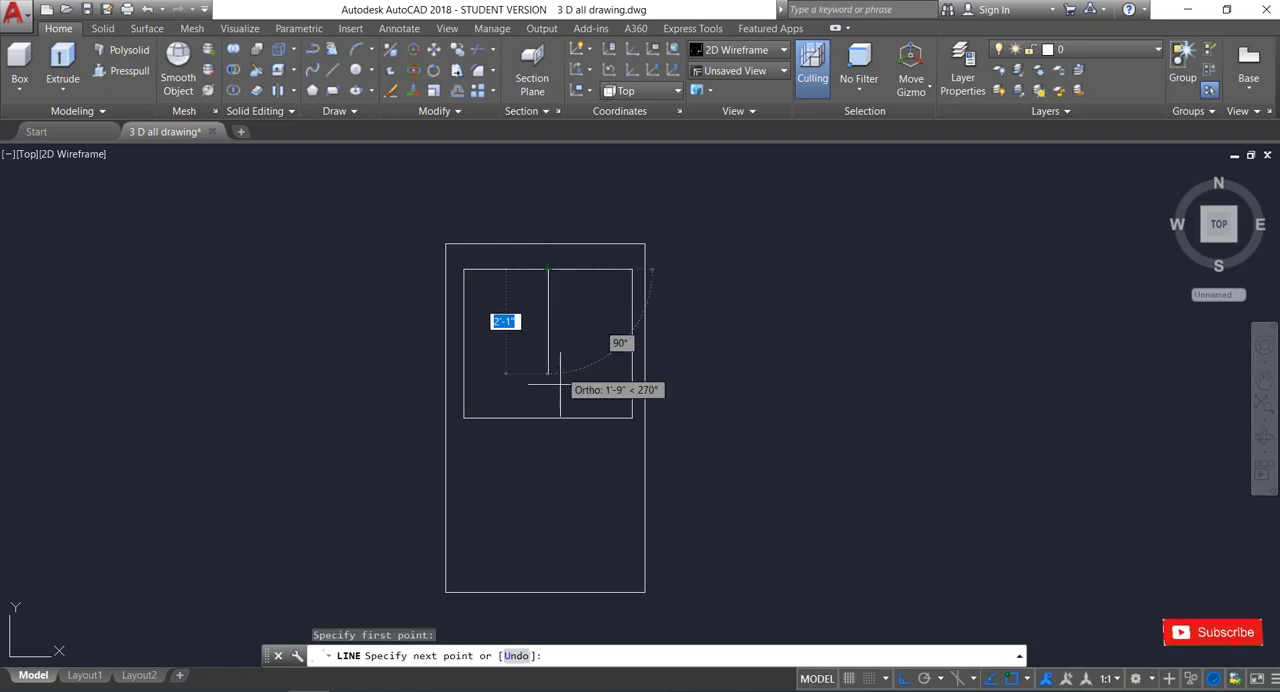
{"action": "left_click", "coordinate": [548, 419]}
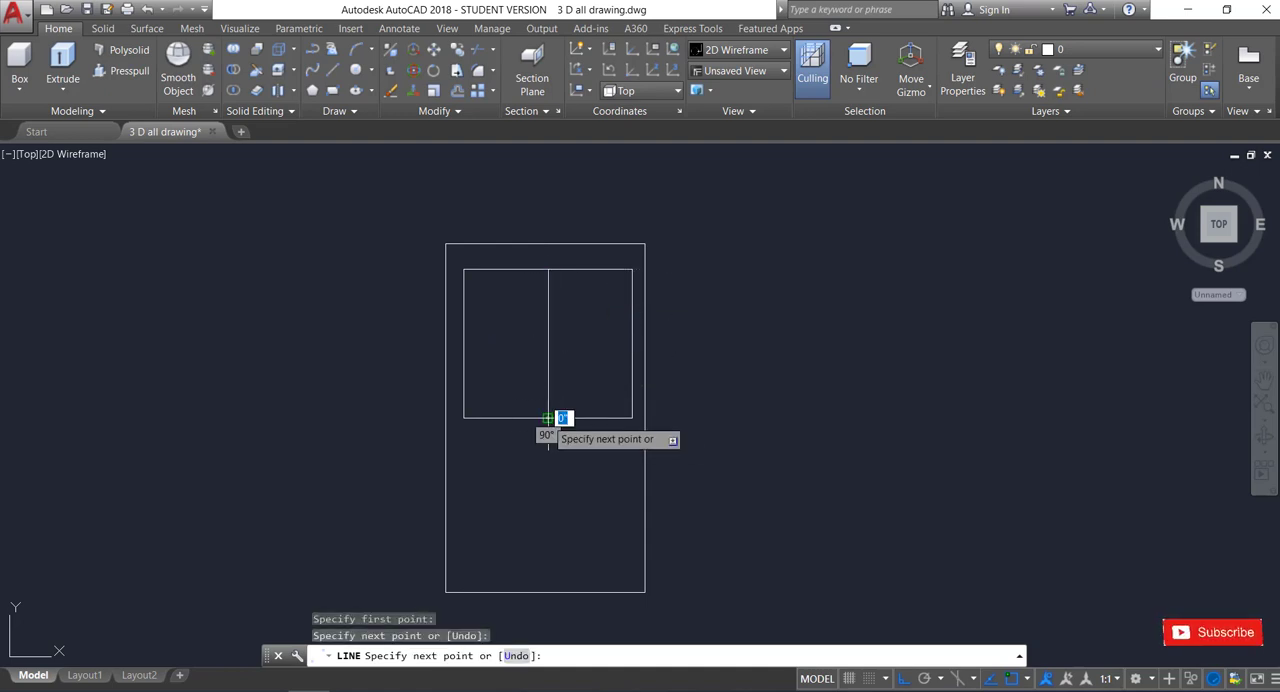
{"action": "key", "text": "Return"}
{"action": "right_click", "coordinate": [749, 307]}
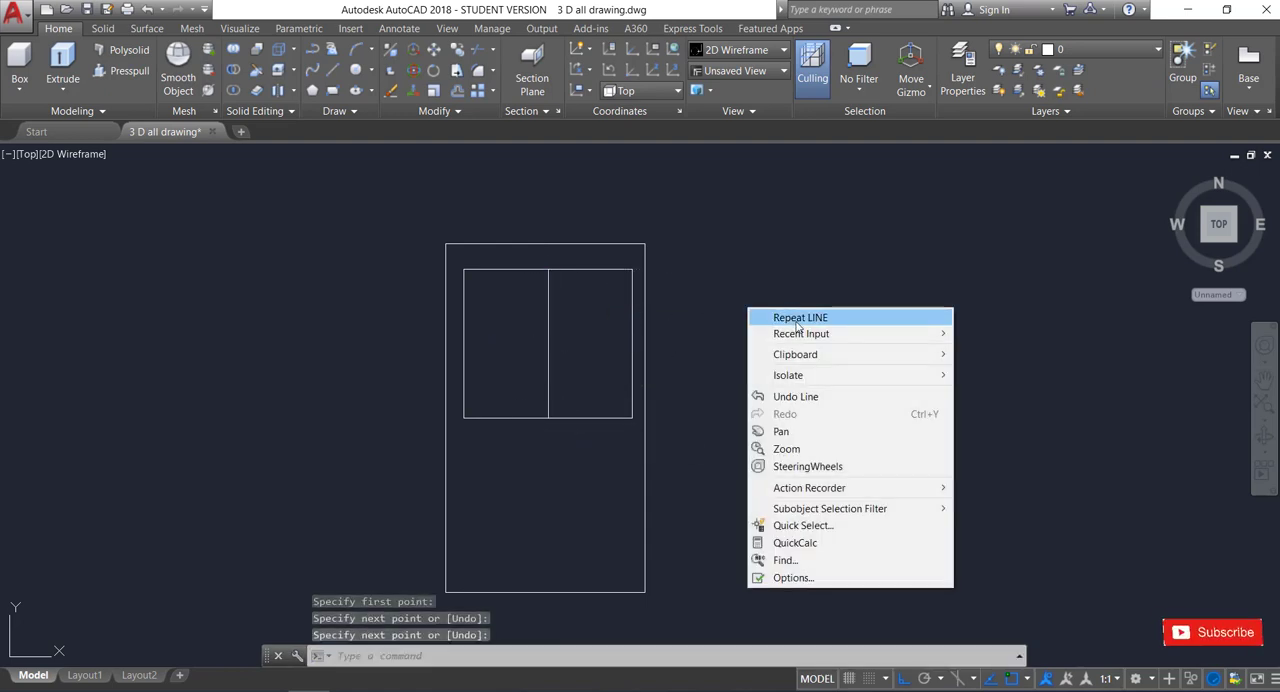
{"action": "left_click", "coordinate": [797, 318]}
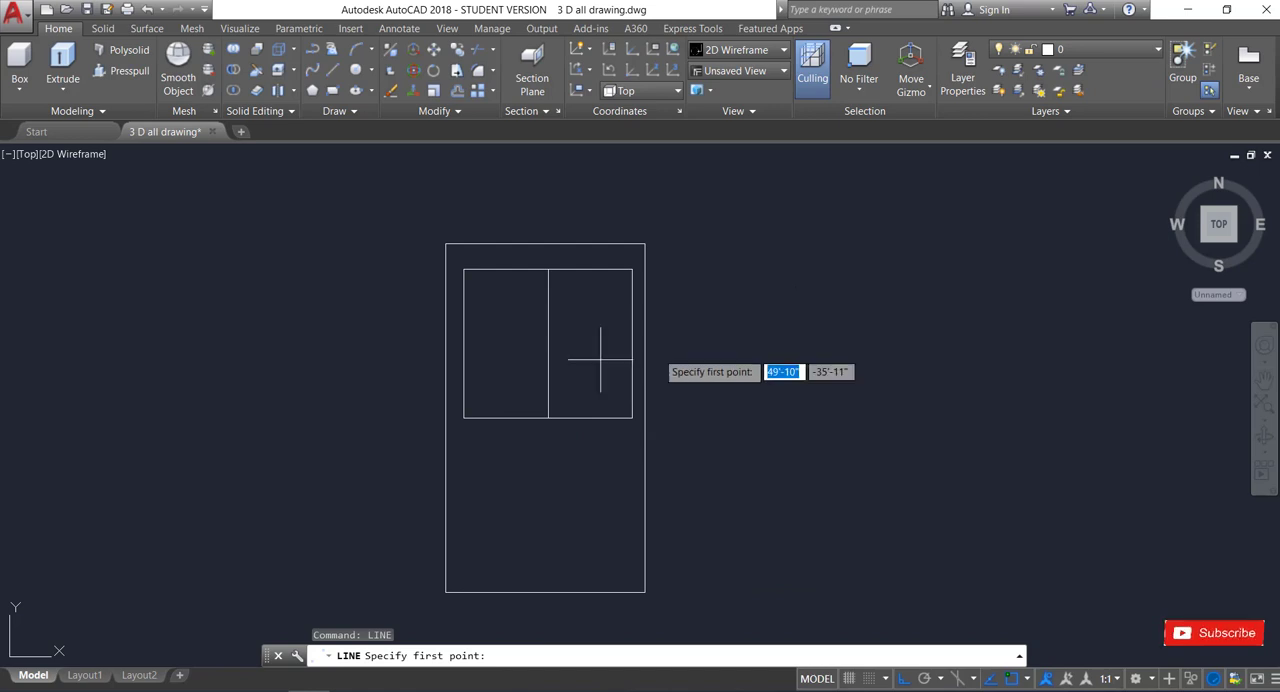
{"action": "left_click", "coordinate": [464, 344]}
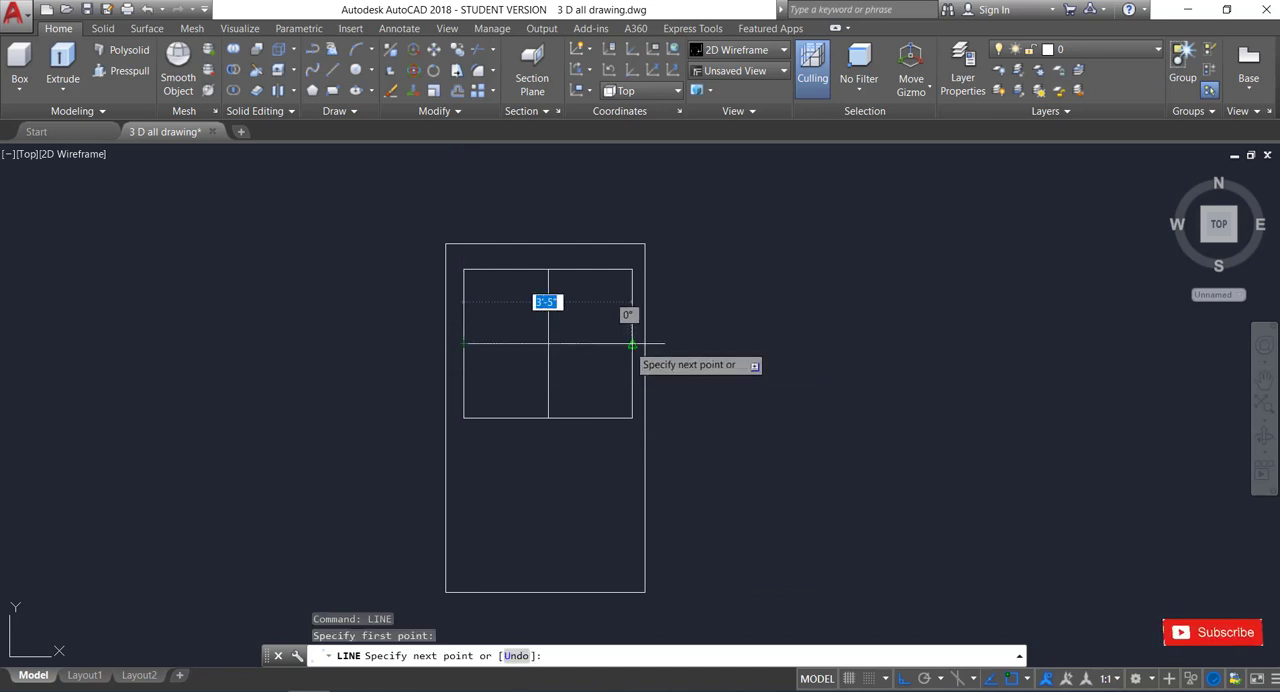
{"action": "left_click", "coordinate": [632, 344]}
{"action": "key", "text": "Return"}
Switch the model view from Top to SW Isometric.
{"action": "scroll", "coordinate": [685, 325], "scroll_direction": "down", "scroll_amount": 2}
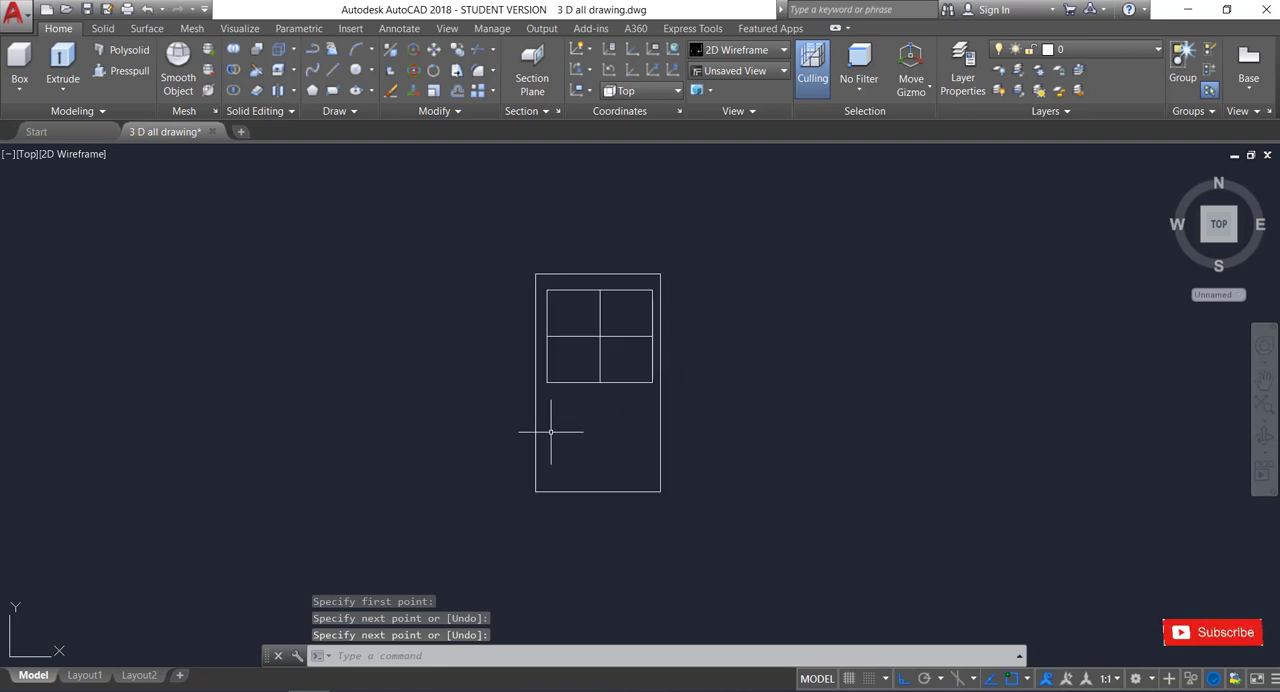
{"action": "left_click", "coordinate": [28, 154]}
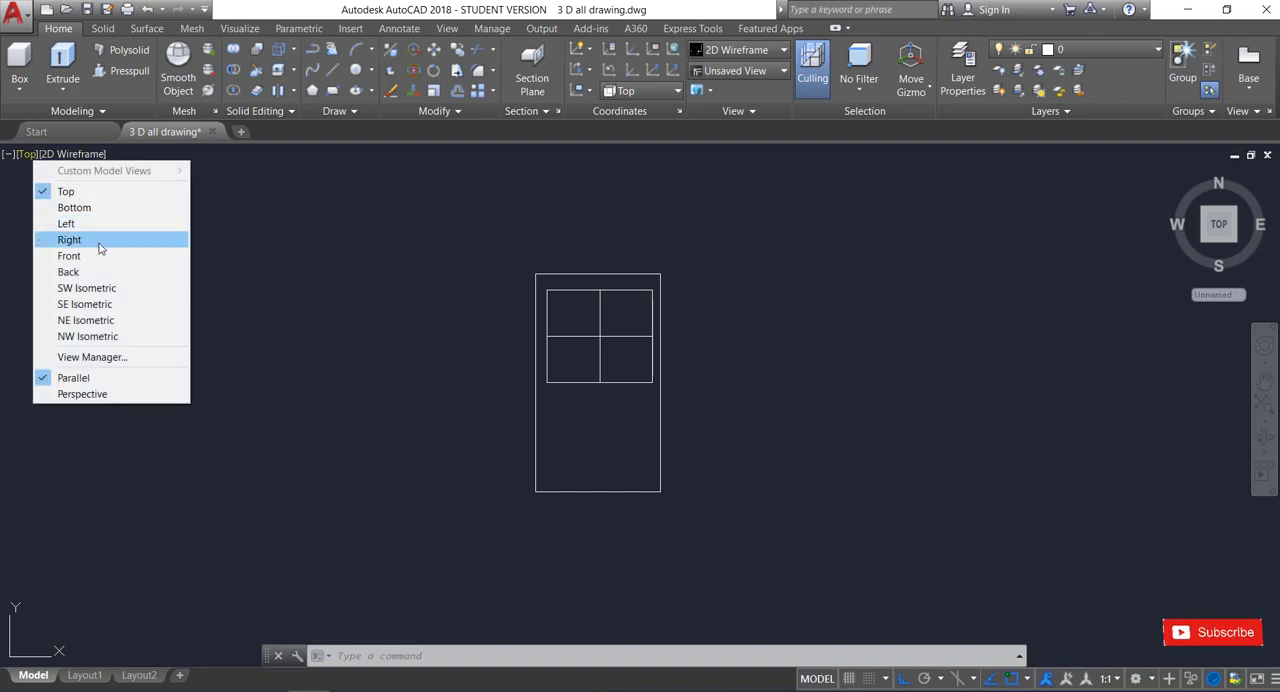
{"action": "left_click", "coordinate": [88, 288]}
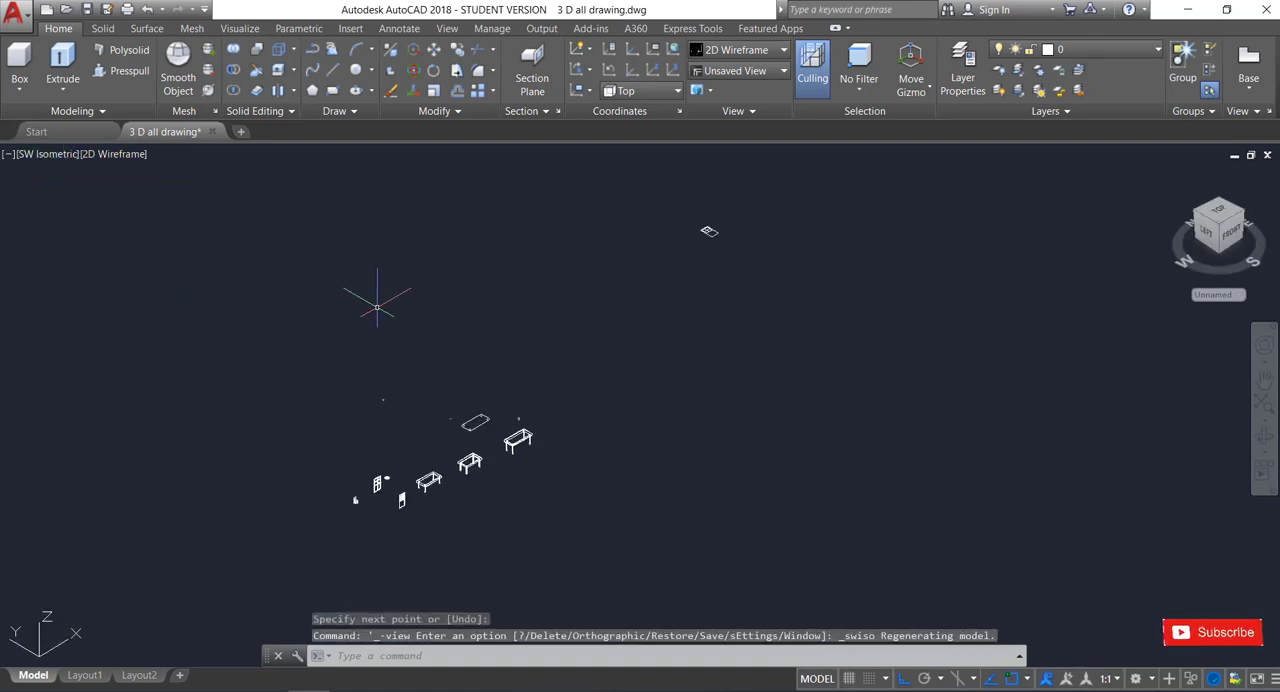
{"action": "scroll", "coordinate": [715, 235], "scroll_direction": "up", "scroll_amount": 8}
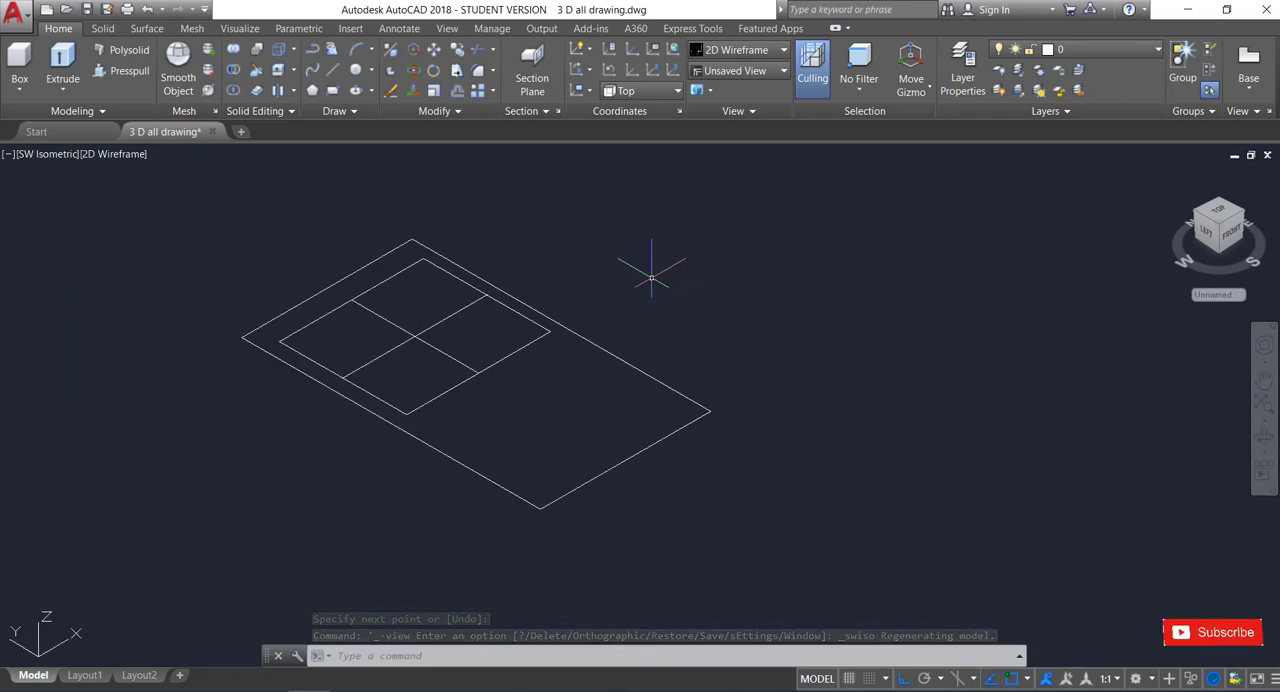
Create polyline boundaries with the Boundary command from internal points in each of the four panes.
{"action": "type", "text": "b"}
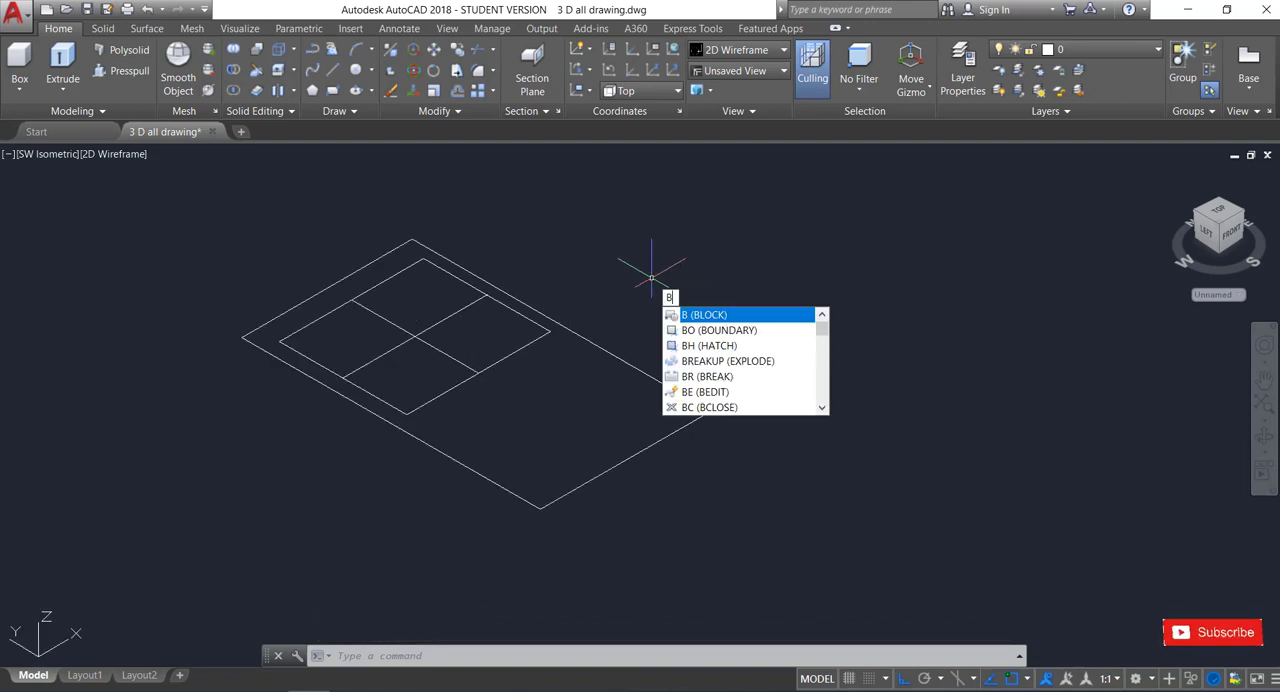
{"action": "type", "text": "o"}
{"action": "key", "text": "Return"}
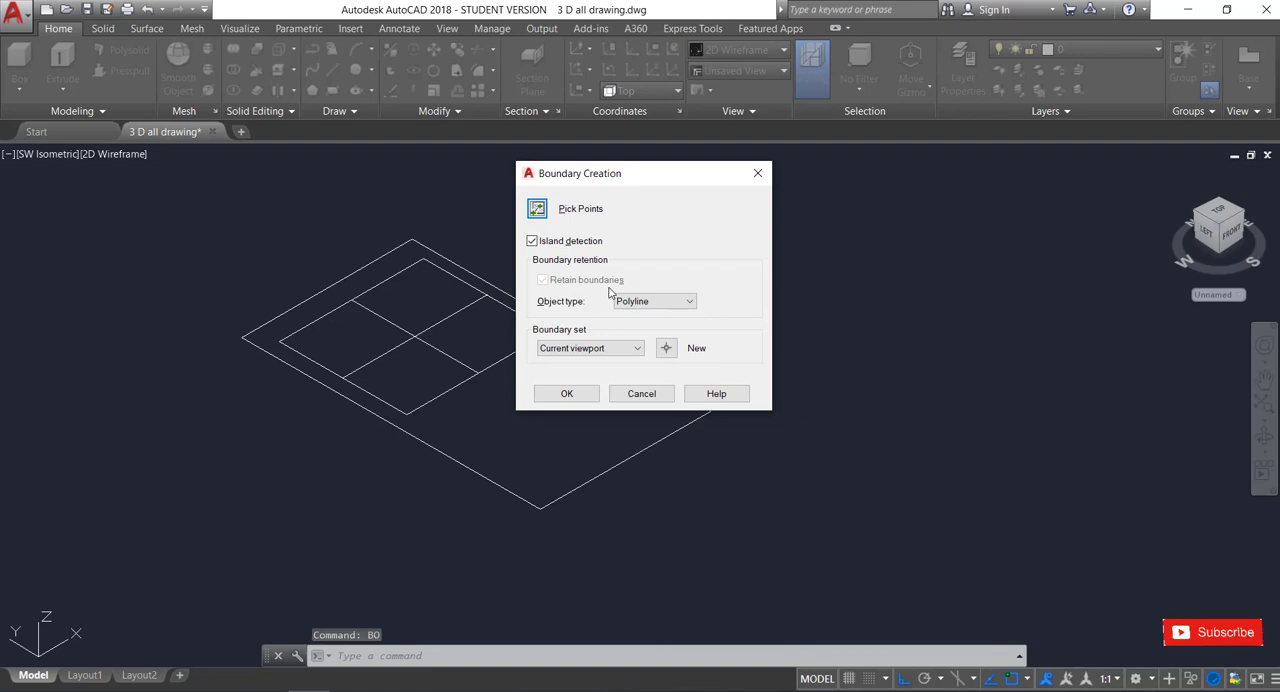
{"action": "left_click", "coordinate": [538, 209]}
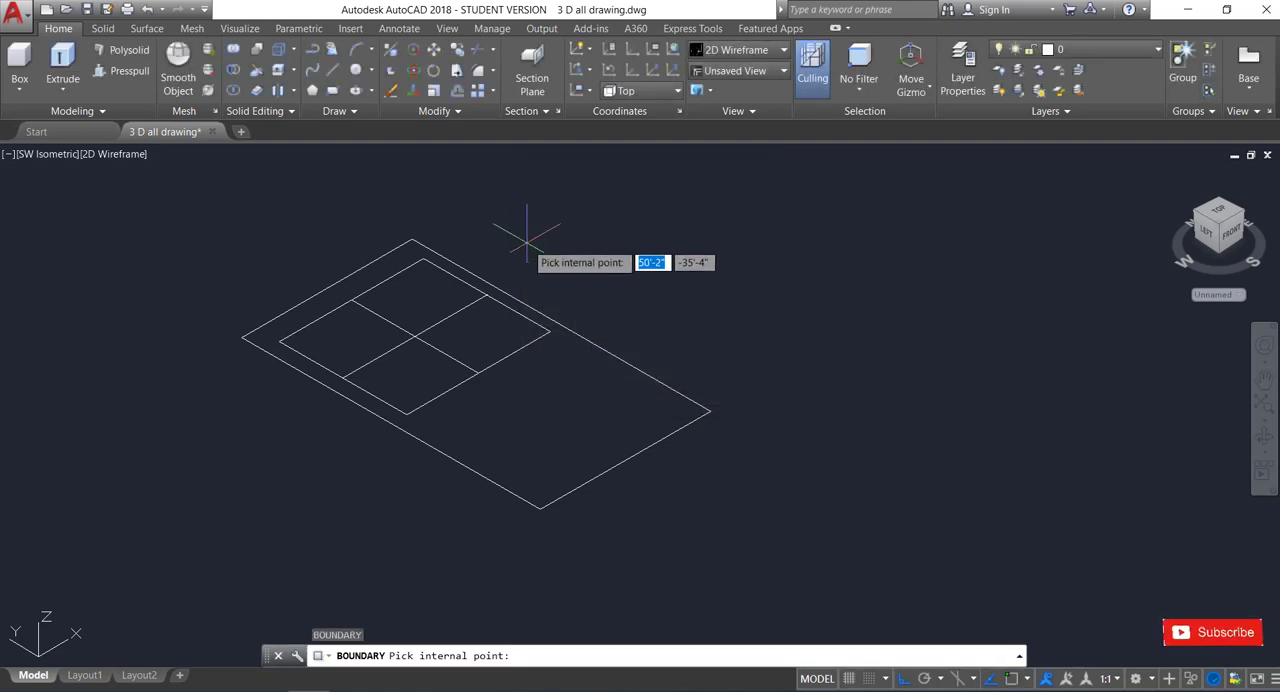
{"action": "left_click", "coordinate": [419, 290]}
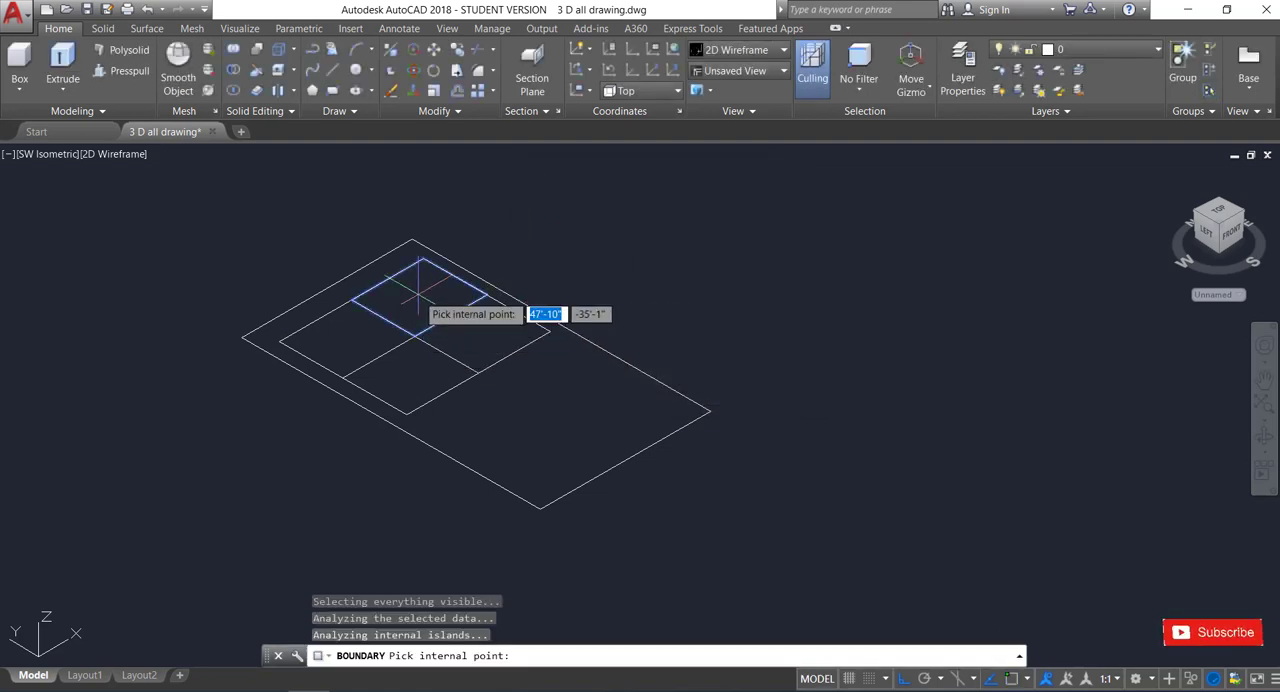
{"action": "left_click", "coordinate": [356, 337]}
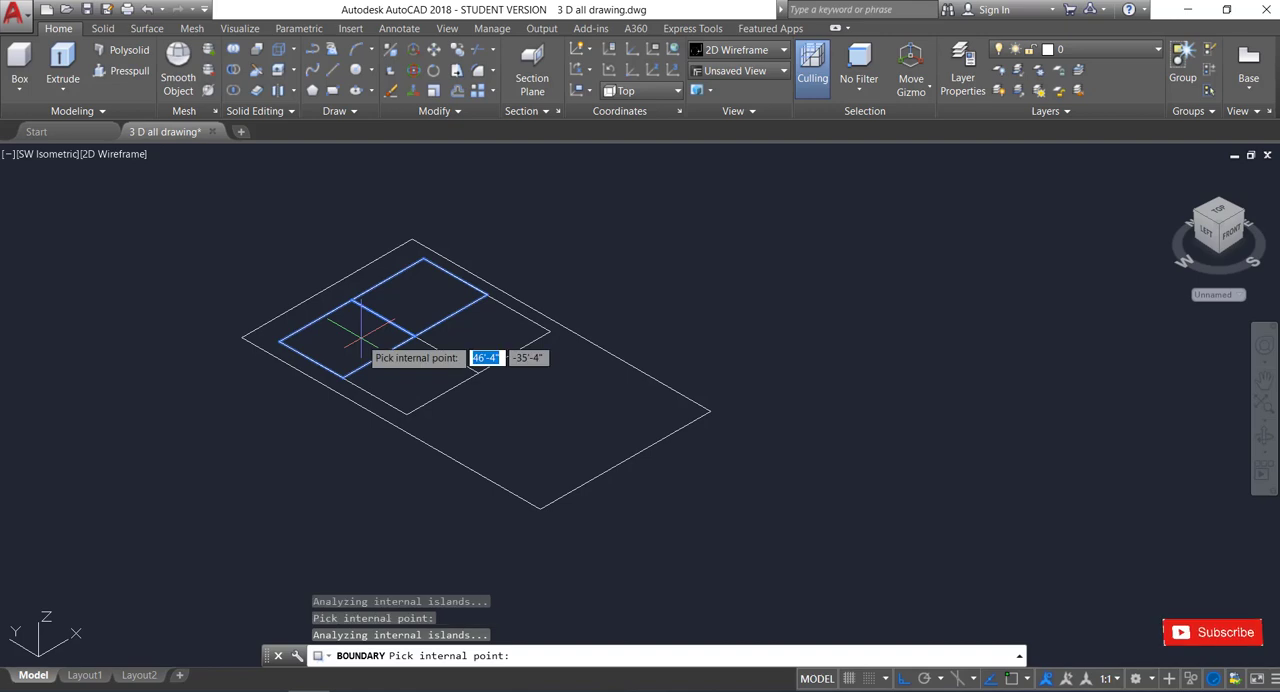
{"action": "left_click", "coordinate": [420, 370]}
{"action": "left_click", "coordinate": [489, 333]}
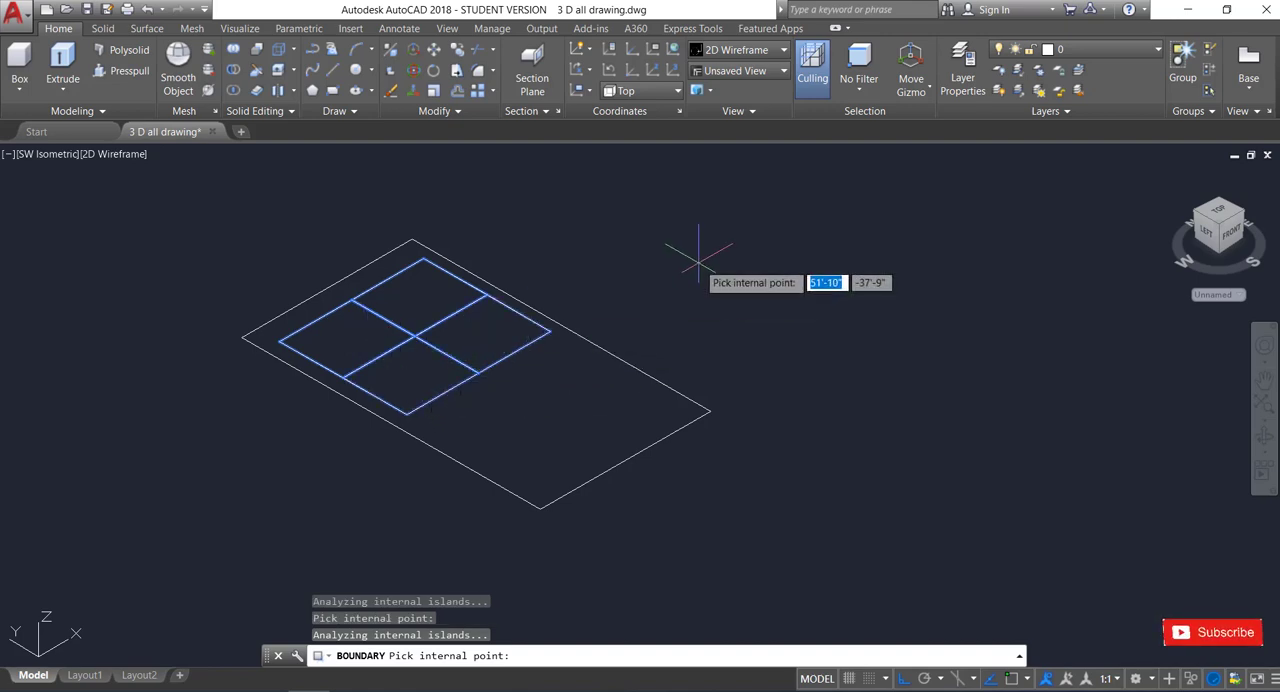
{"action": "key", "text": "Return"}
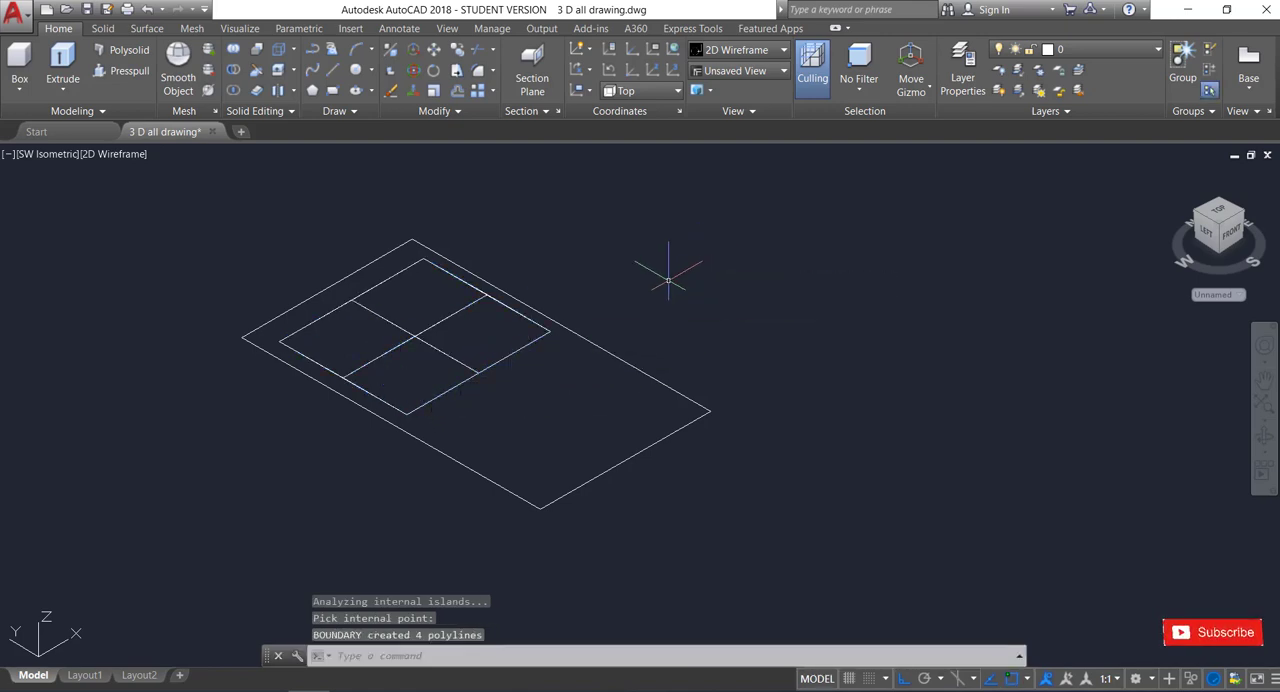
Offset each of the four pane boundaries 2" inward.
{"action": "type", "text": "o"}
{"action": "key", "text": "Return"}
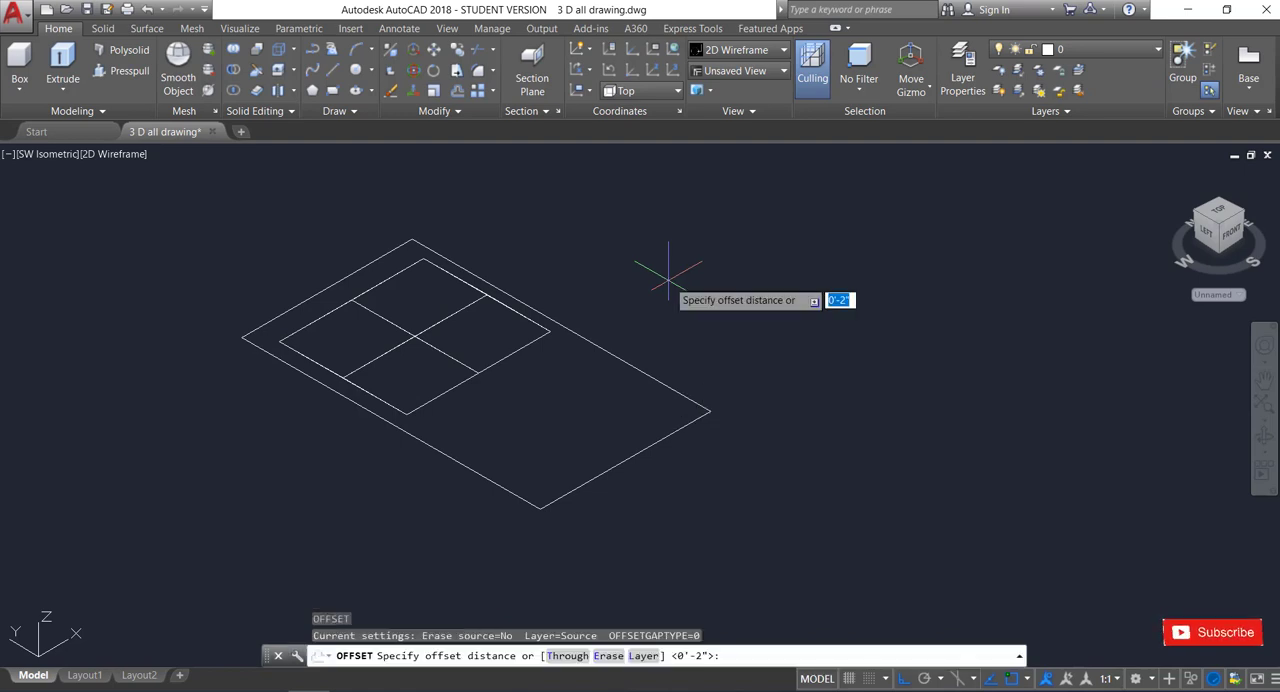
{"action": "key", "text": "Return"}
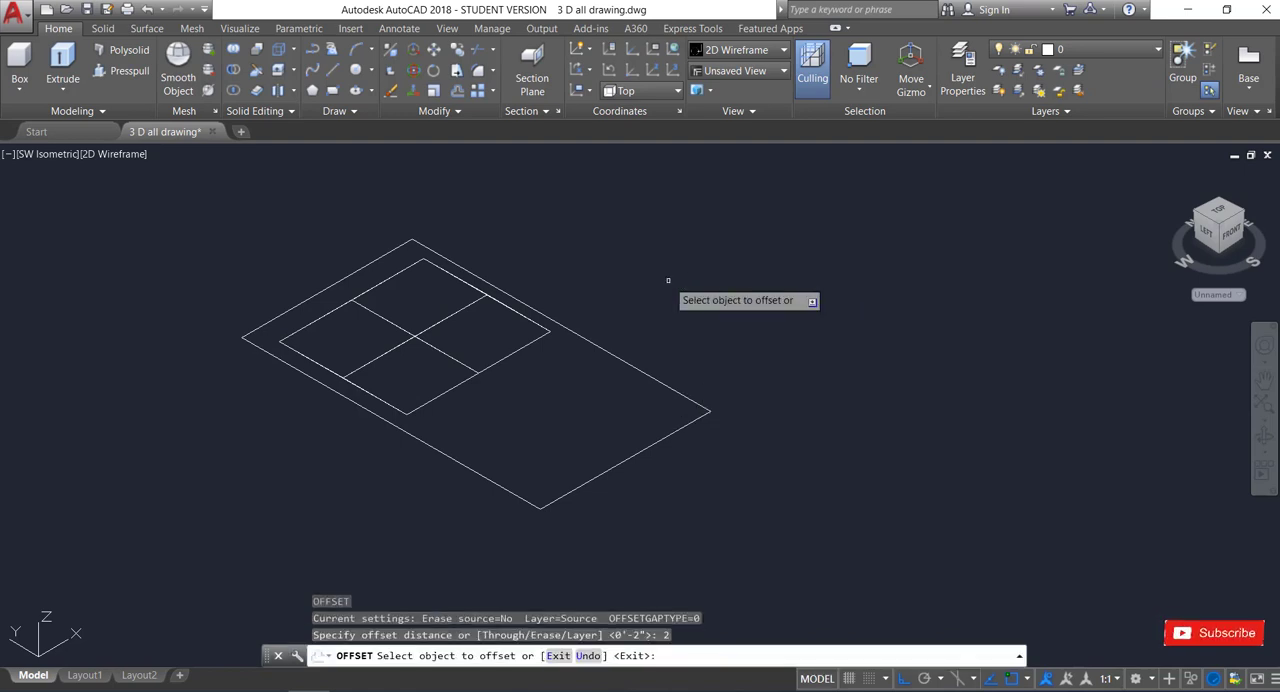
{"action": "left_click", "coordinate": [514, 341]}
{"action": "left_click", "coordinate": [505, 335]}
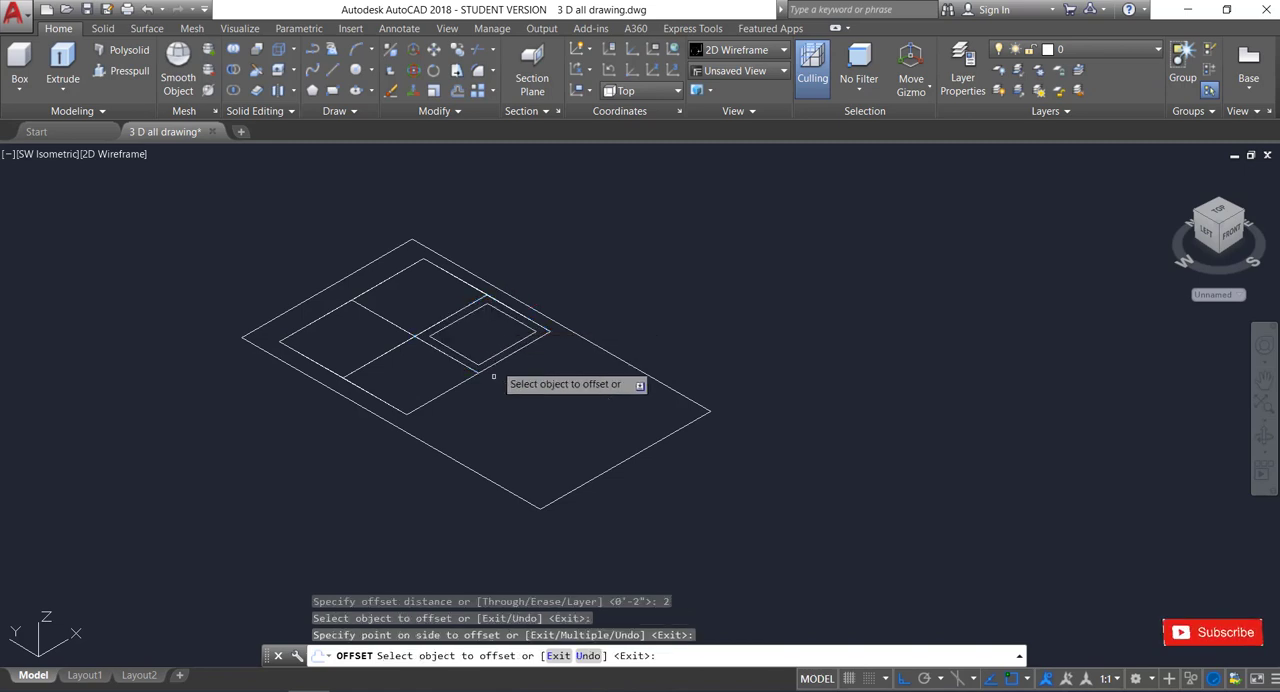
{"action": "left_click", "coordinate": [444, 391]}
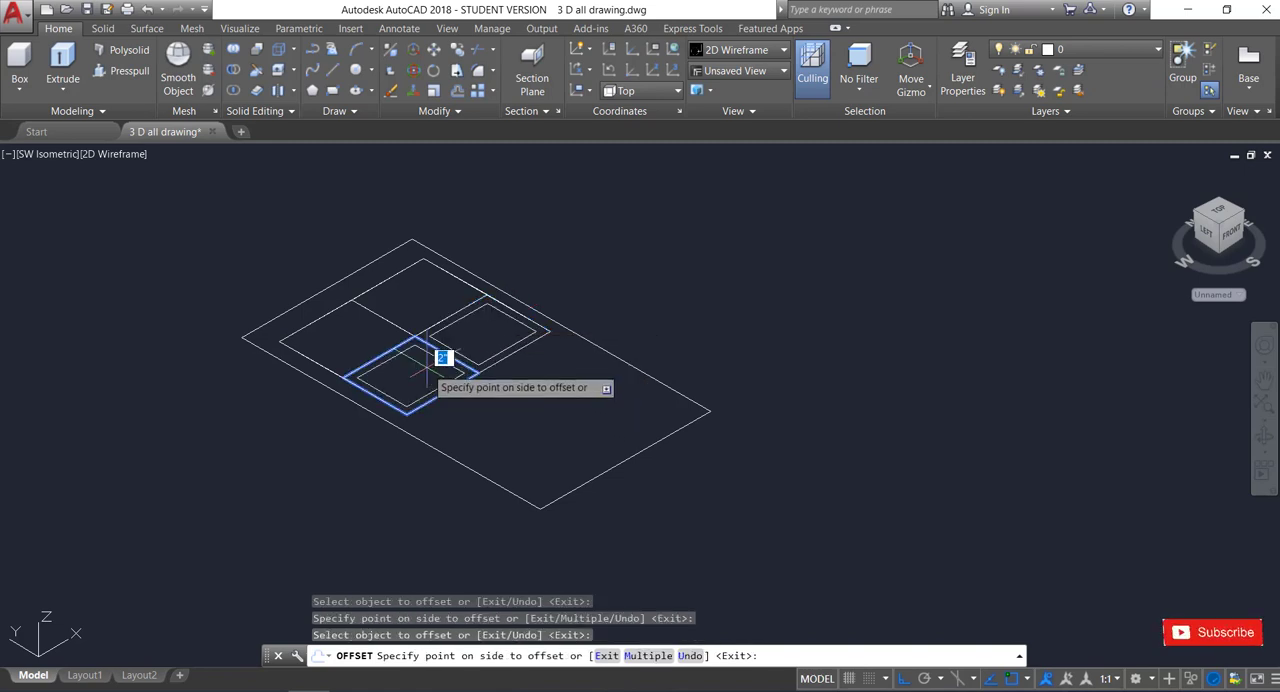
{"action": "left_click", "coordinate": [410, 372]}
{"action": "left_click", "coordinate": [321, 362]}
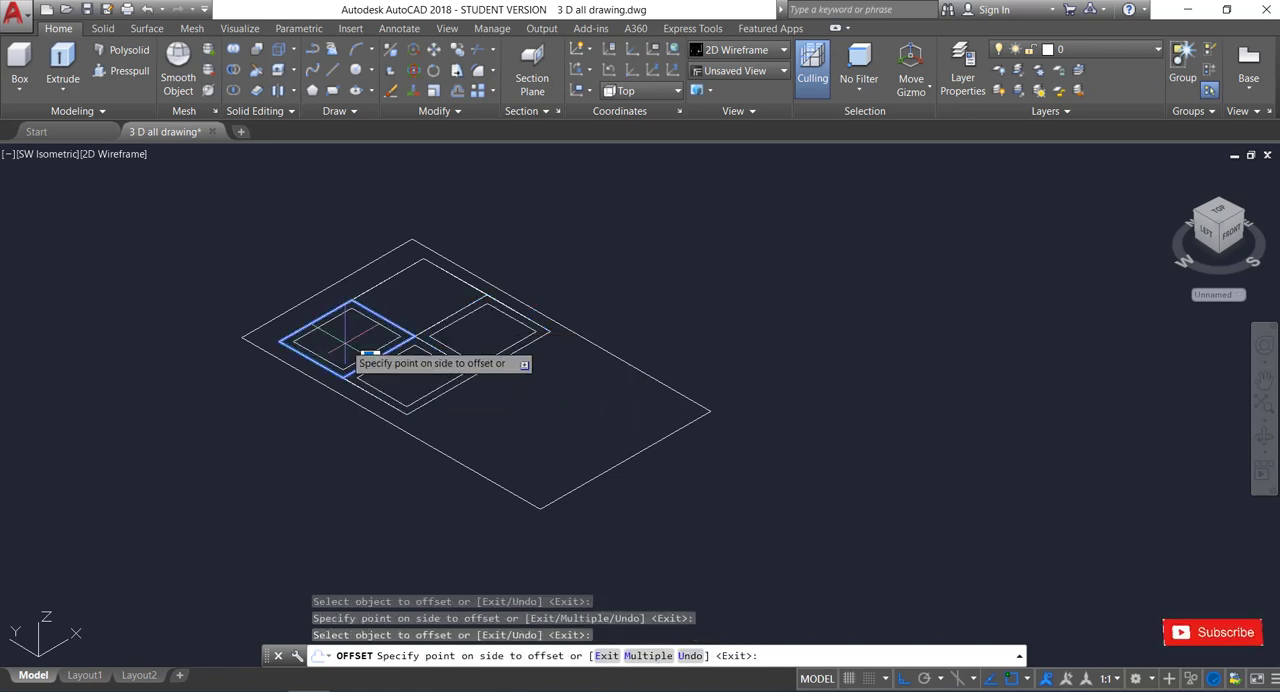
{"action": "left_click", "coordinate": [360, 358]}
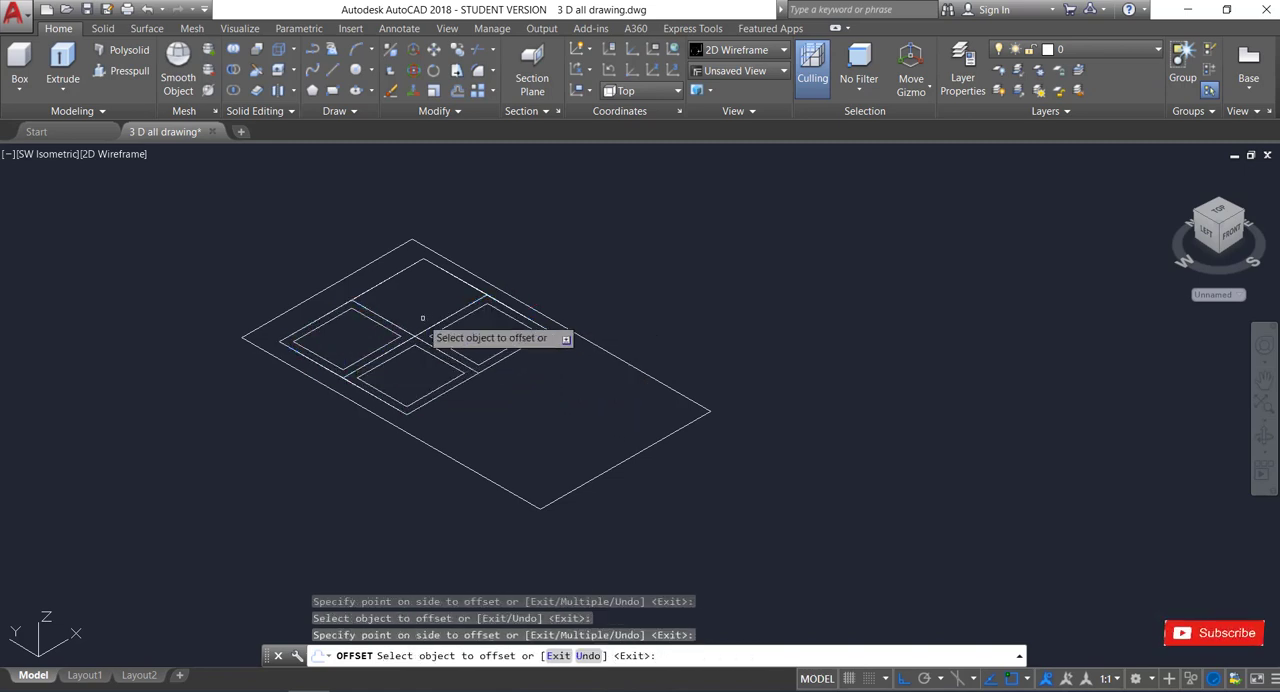
{"action": "left_click", "coordinate": [402, 271]}
{"action": "left_click", "coordinate": [451, 293]}
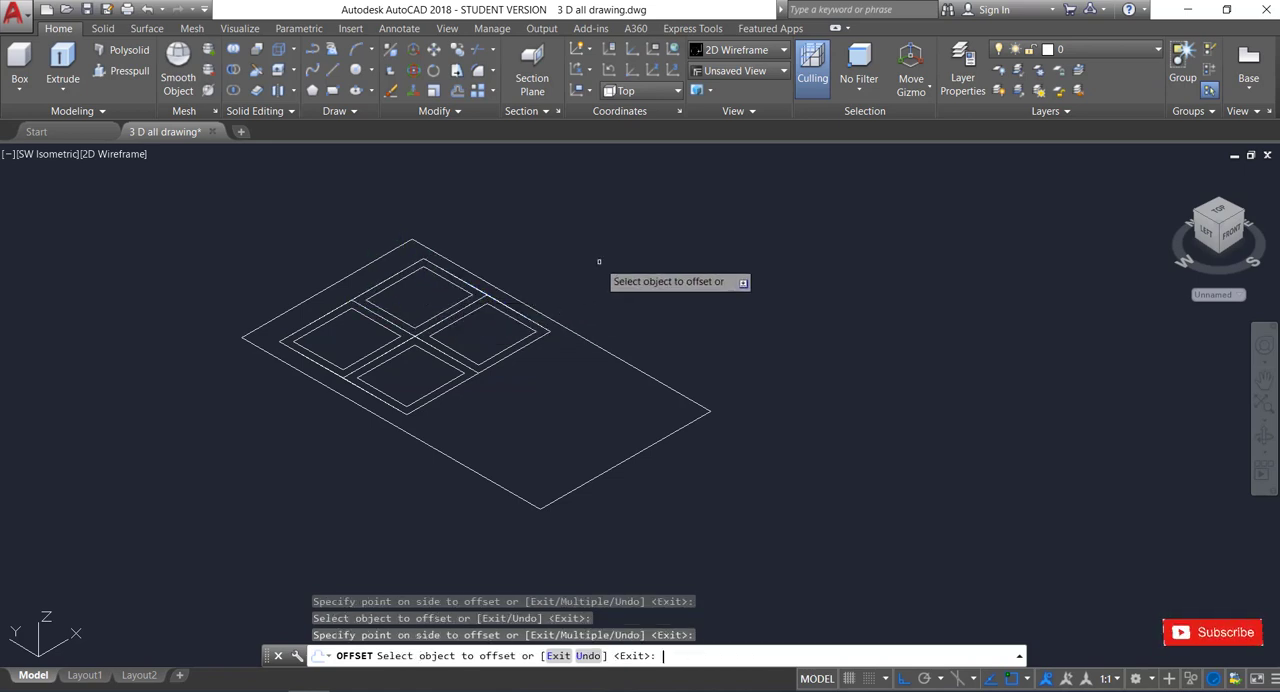
{"action": "key", "text": "Escape"}
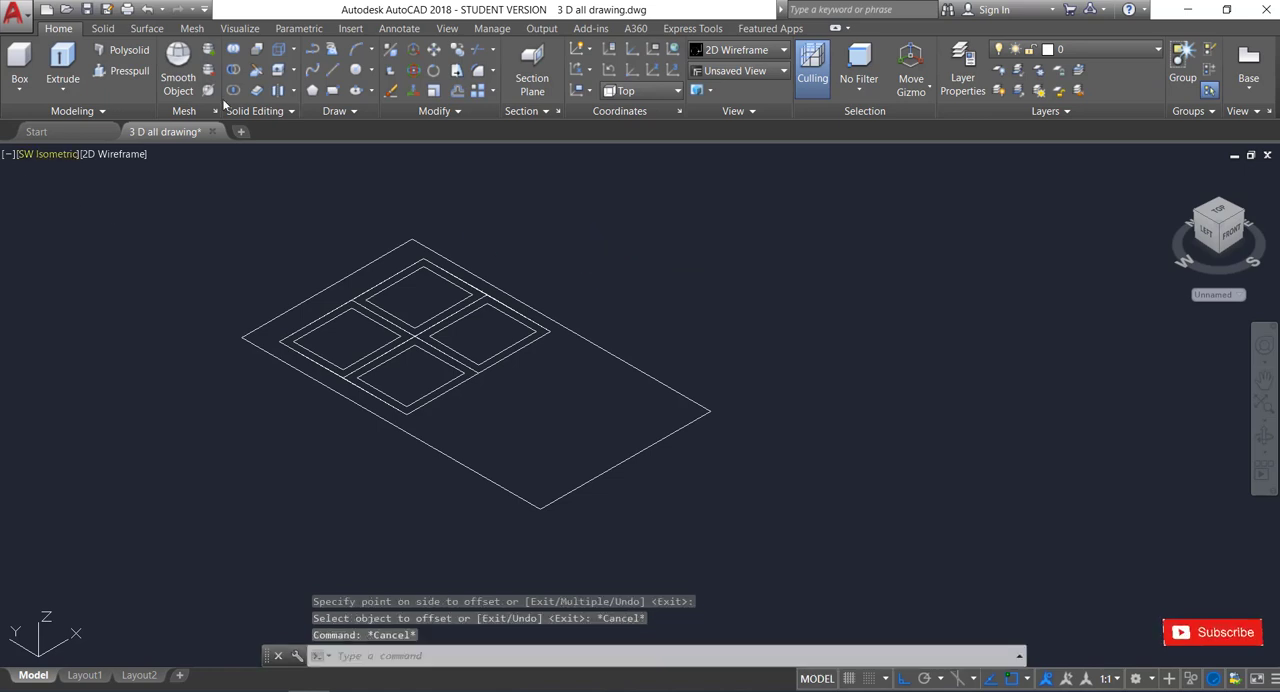
Change the visual style to Shaded.
{"action": "left_click", "coordinate": [114, 154]}
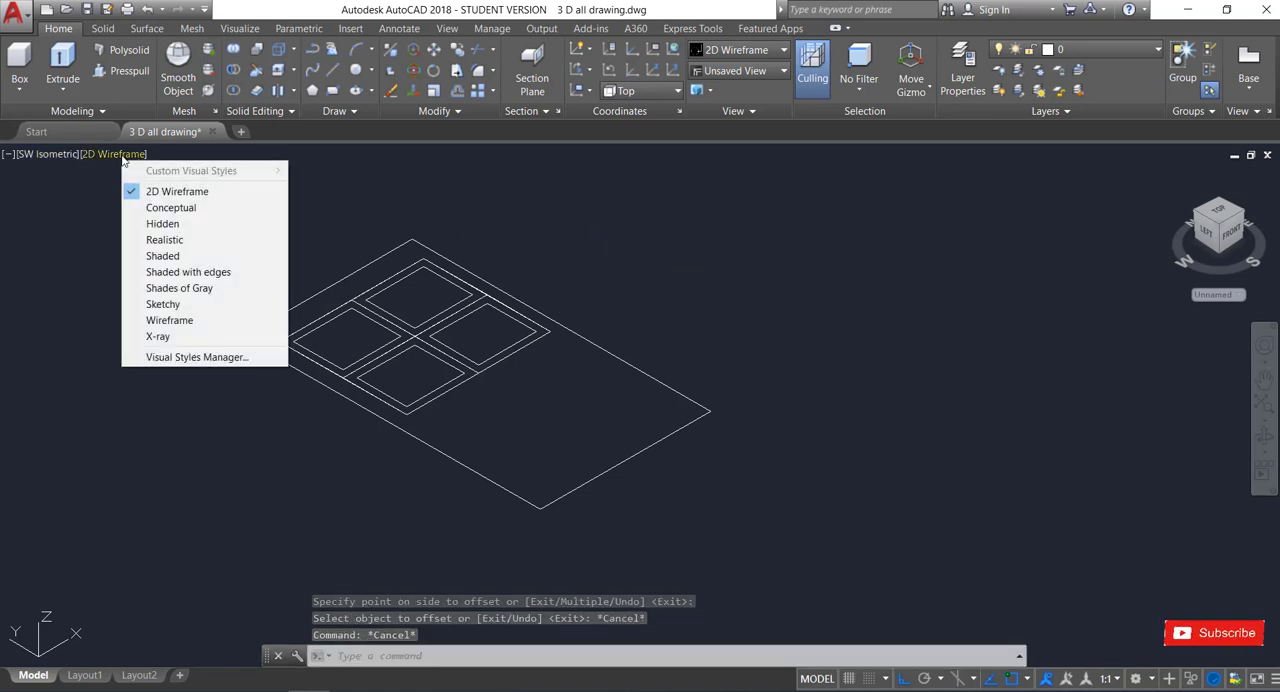
{"action": "left_click", "coordinate": [178, 261]}
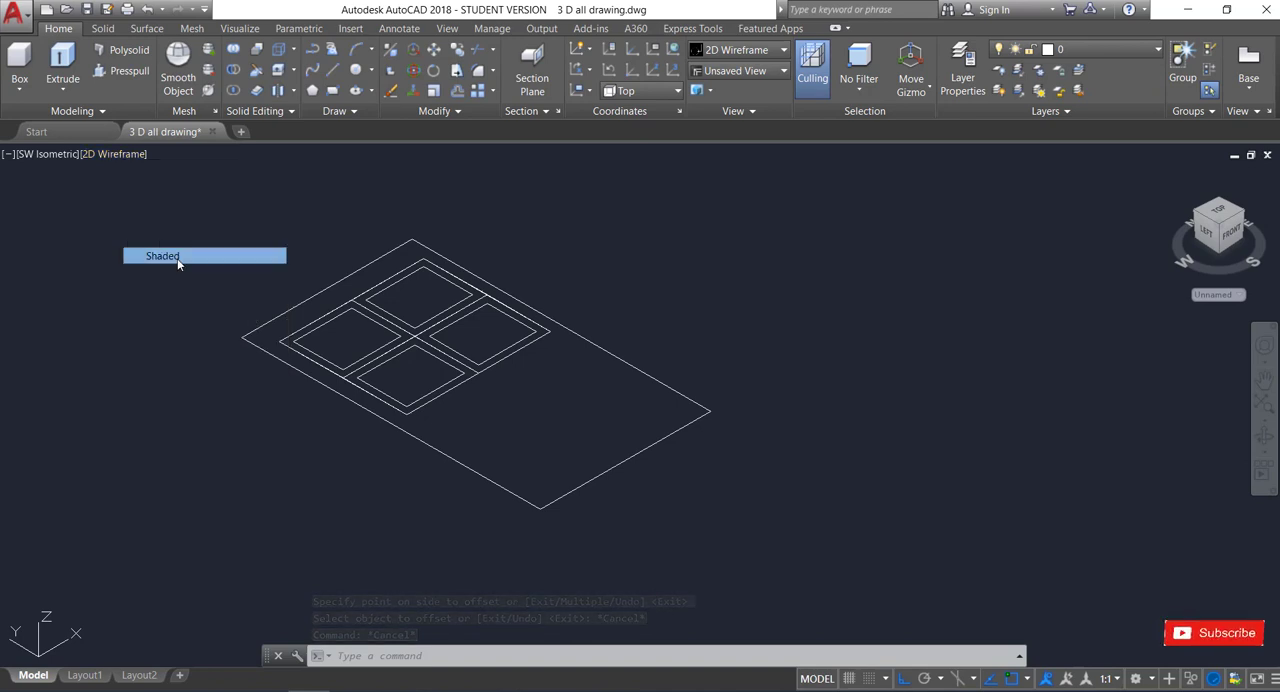
Presspull the 2" frame border around each of the four panes 3" downward.
{"action": "left_click", "coordinate": [122, 72]}
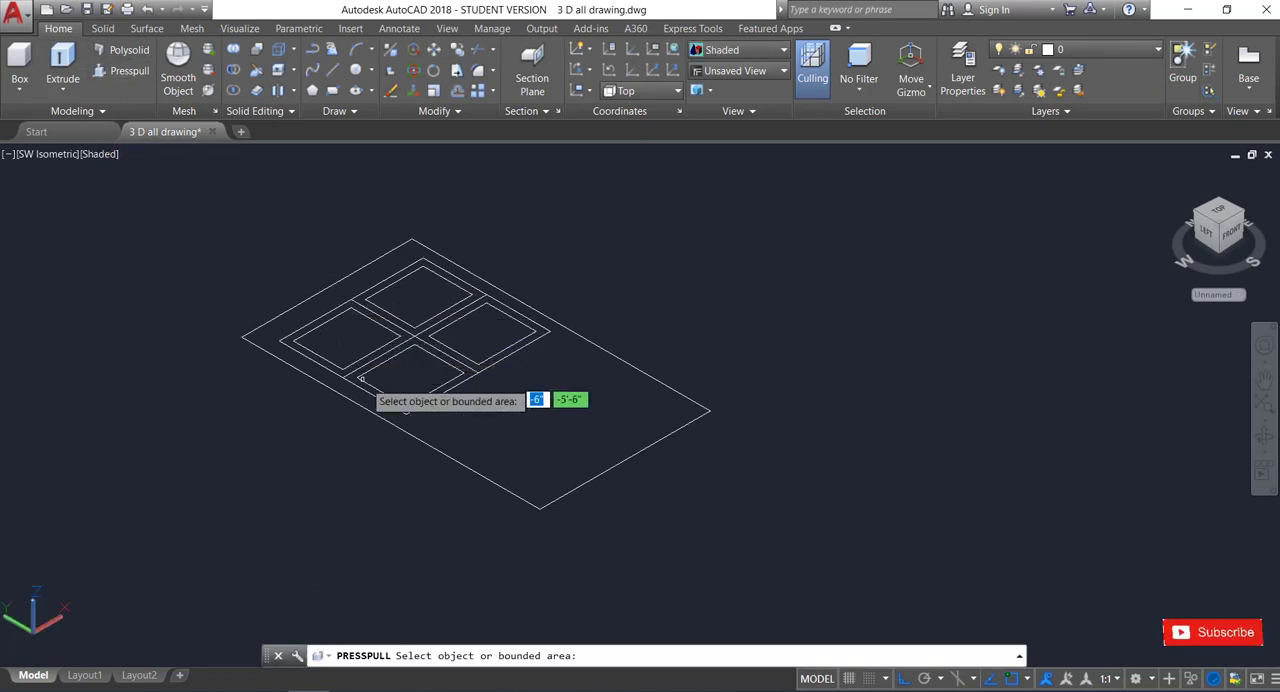
{"action": "scroll", "coordinate": [376, 387], "scroll_direction": "up", "scroll_amount": 2}
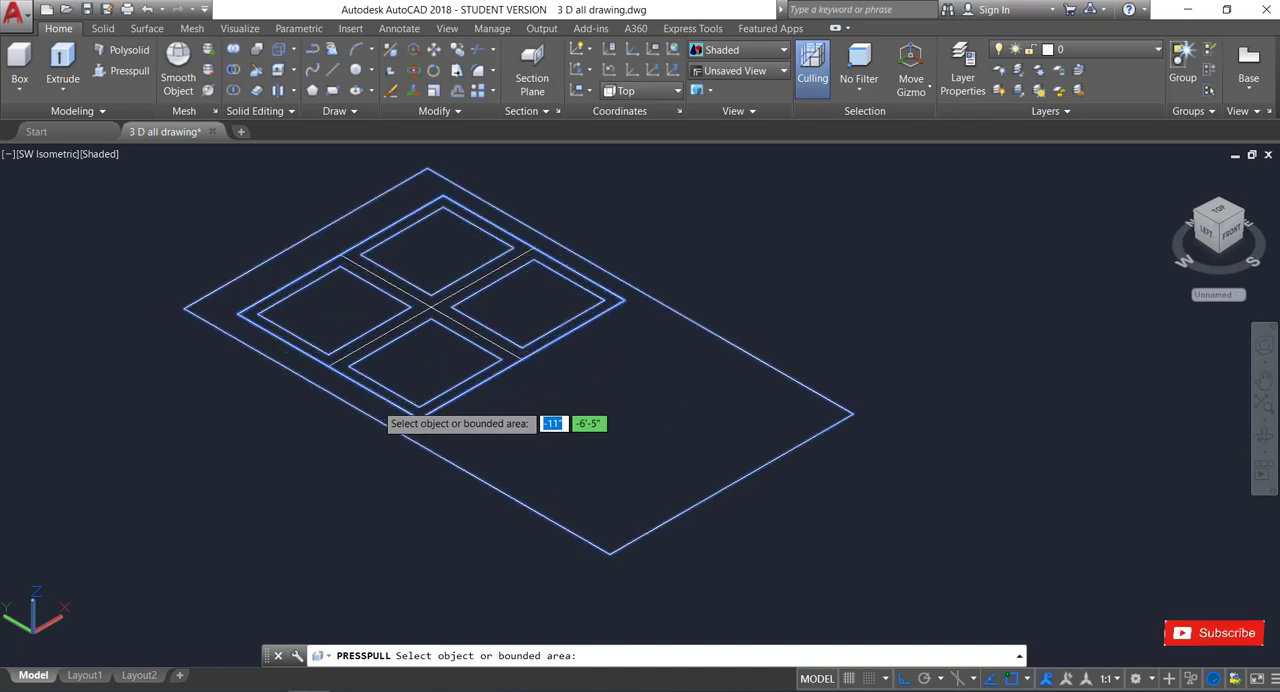
{"action": "left_click", "coordinate": [332, 359]}
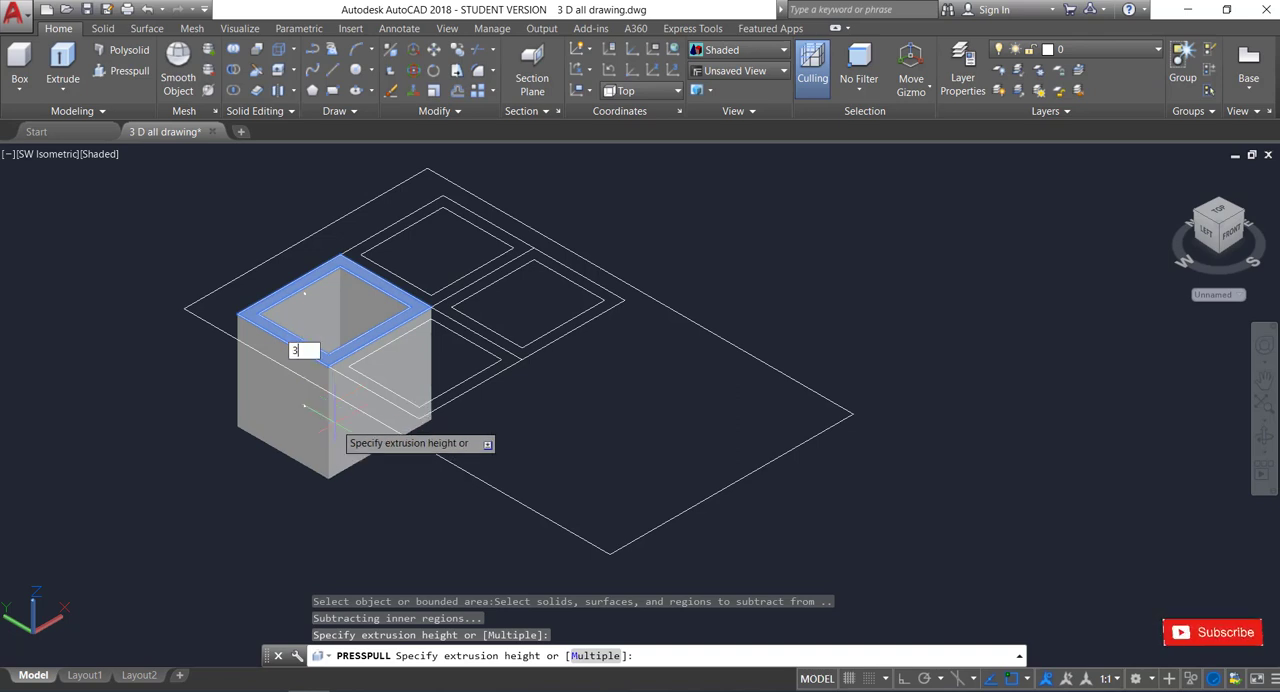
{"action": "type", "text": "3"}
{"action": "key", "text": "Return"}
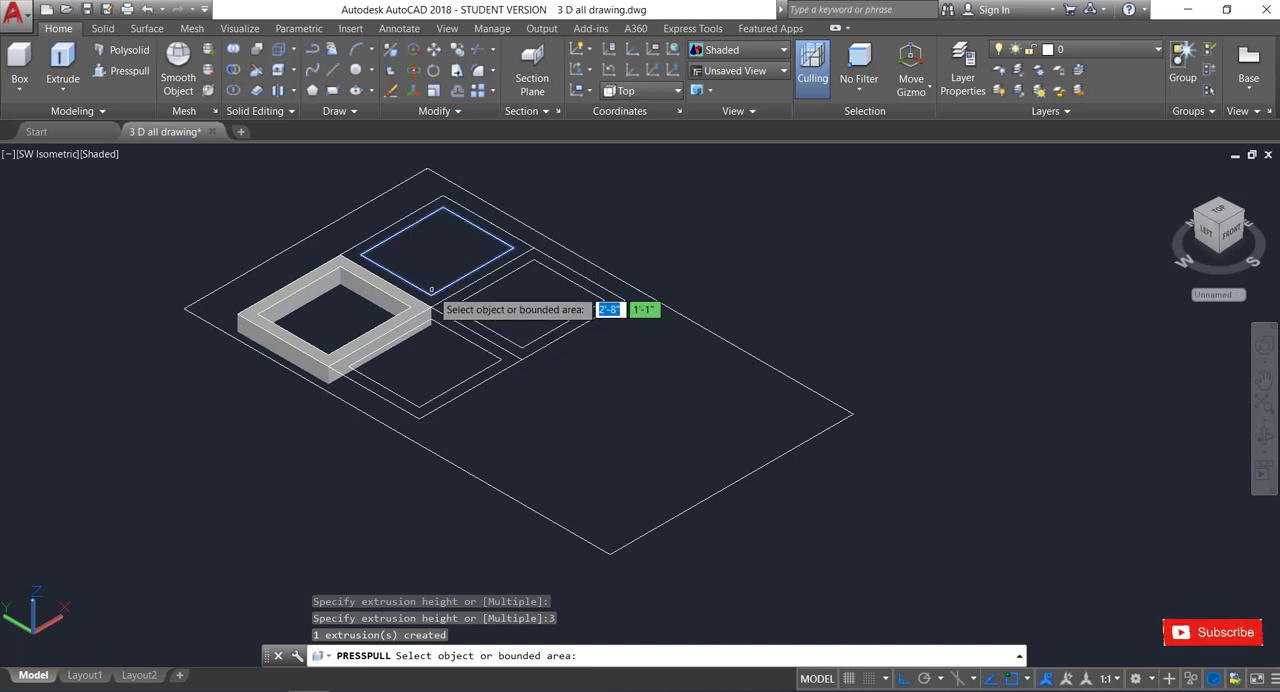
{"action": "left_click", "coordinate": [437, 298]}
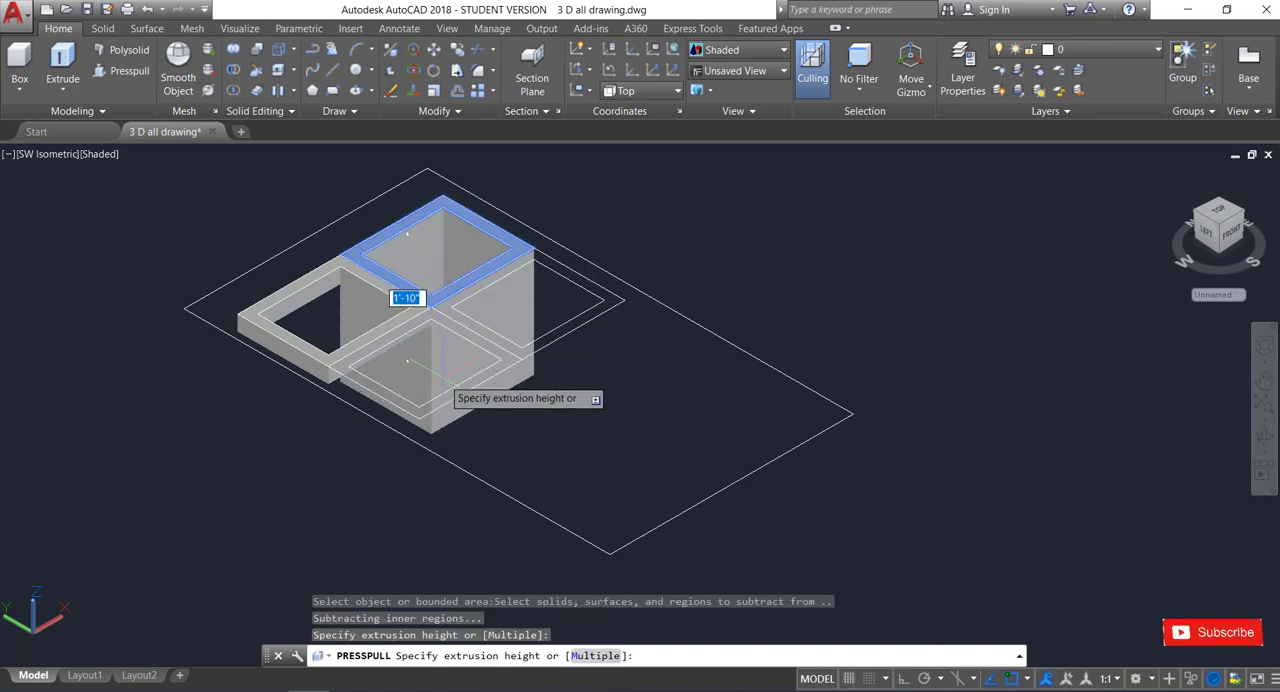
{"action": "key", "text": "Return"}
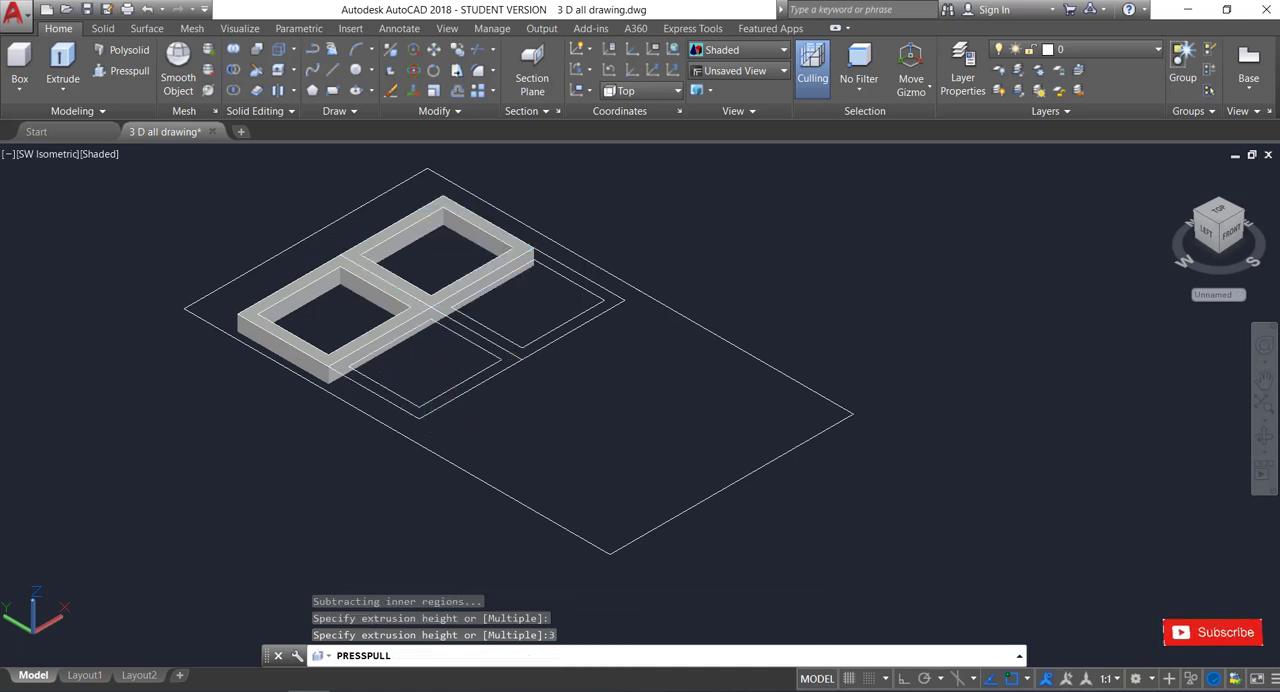
{"action": "left_click", "coordinate": [497, 366]}
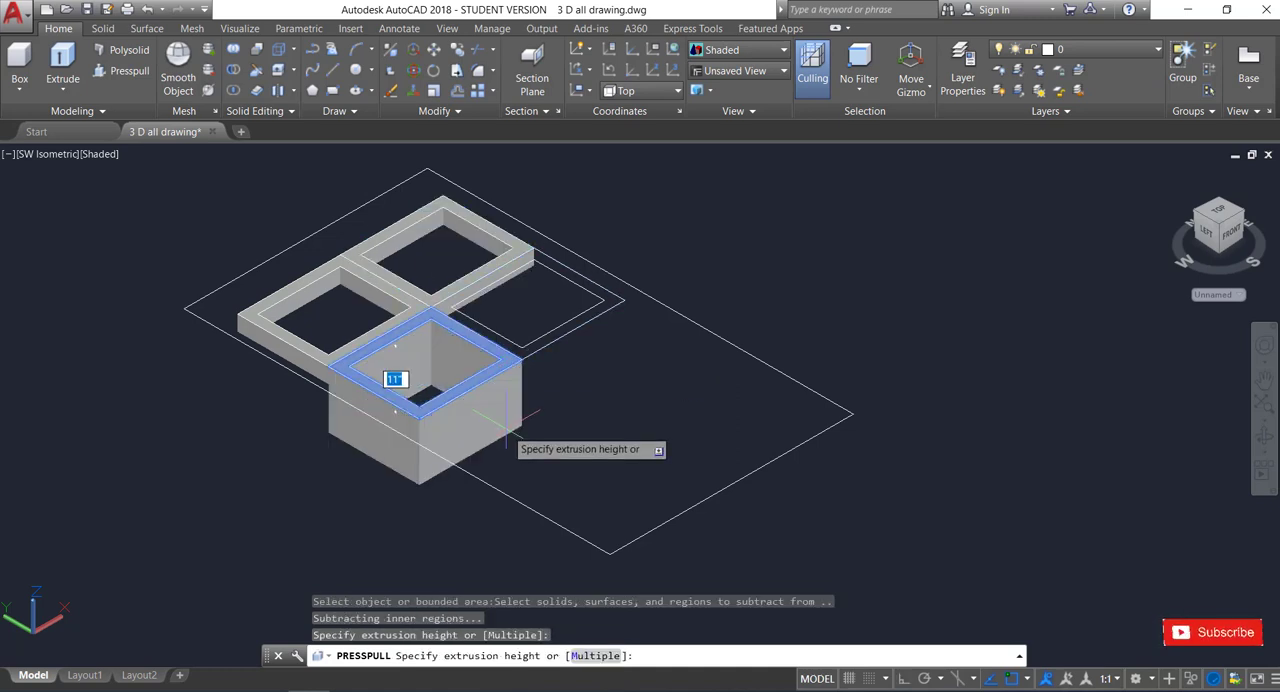
{"action": "key", "text": "Return"}
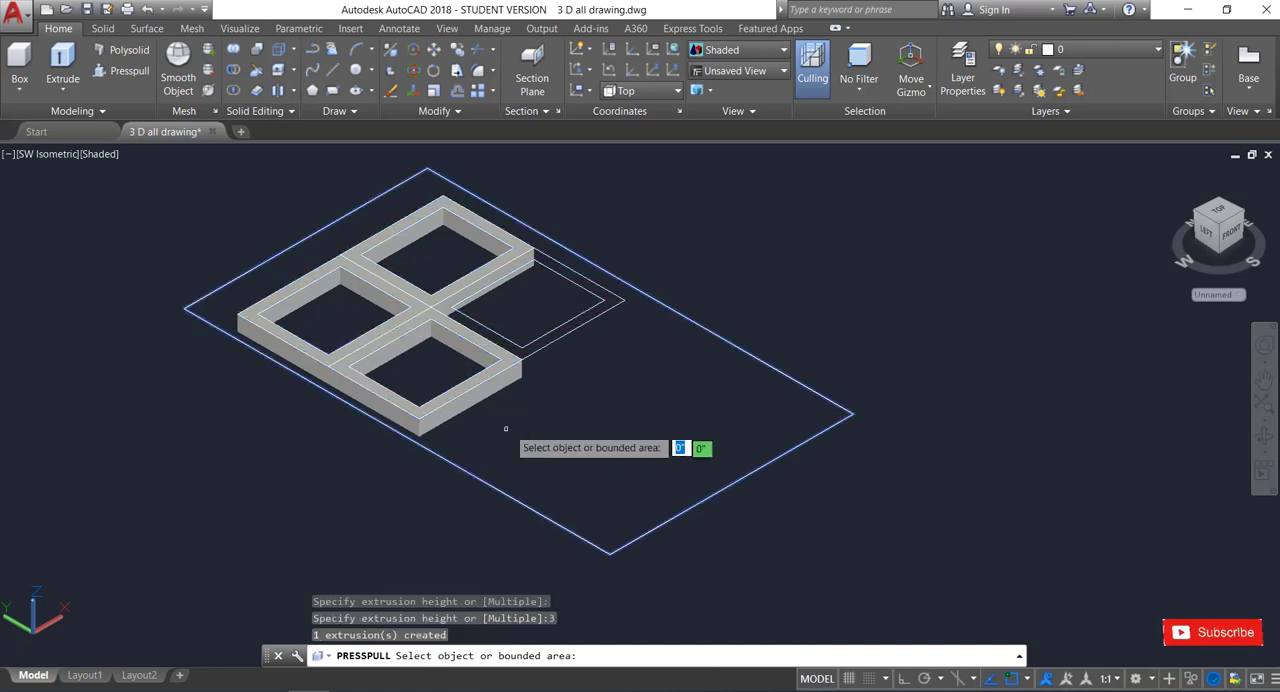
{"action": "left_click", "coordinate": [597, 305]}
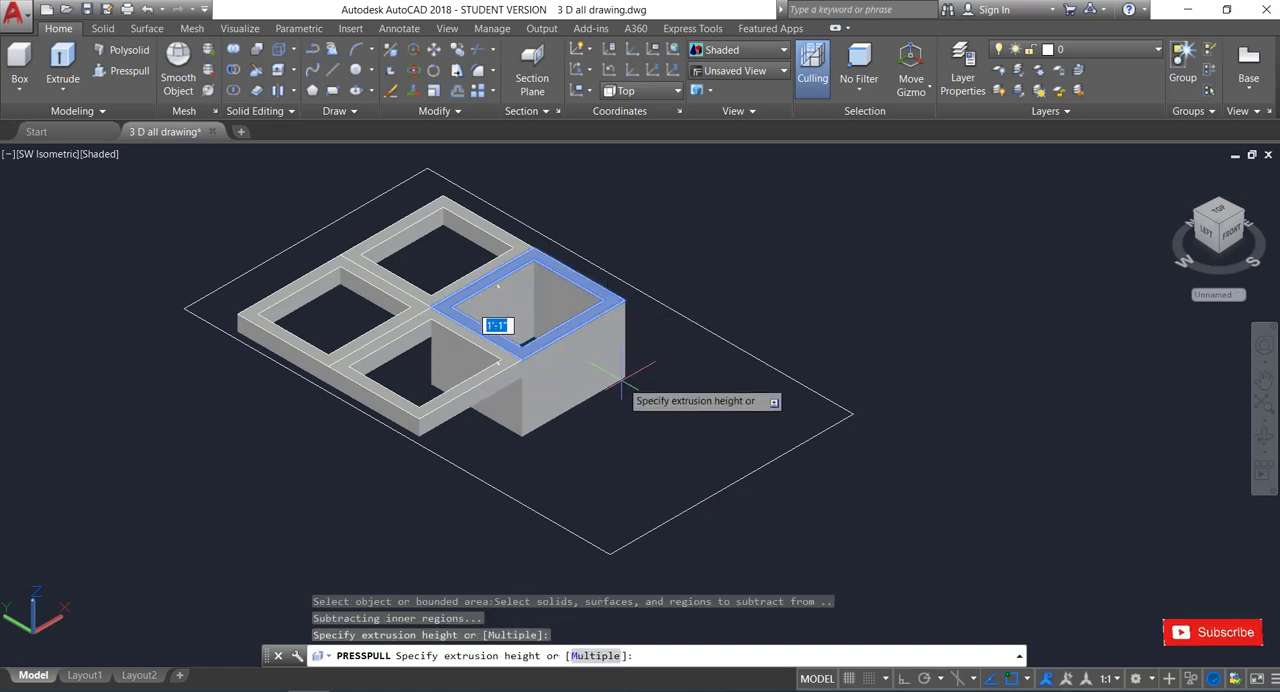
{"action": "type", "text": "3"}
{"action": "key", "text": "Return"}
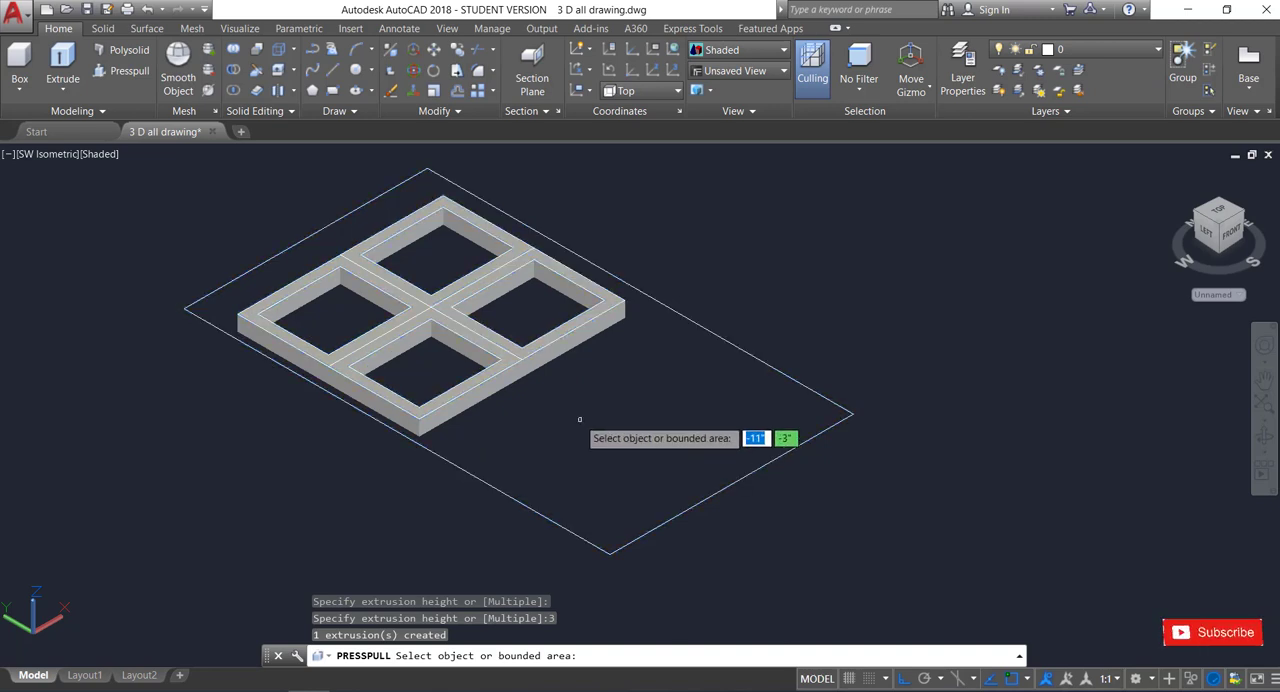
Presspull the door panel area surrounding the four pane frames 3" downward.
{"action": "left_click", "coordinate": [534, 468]}
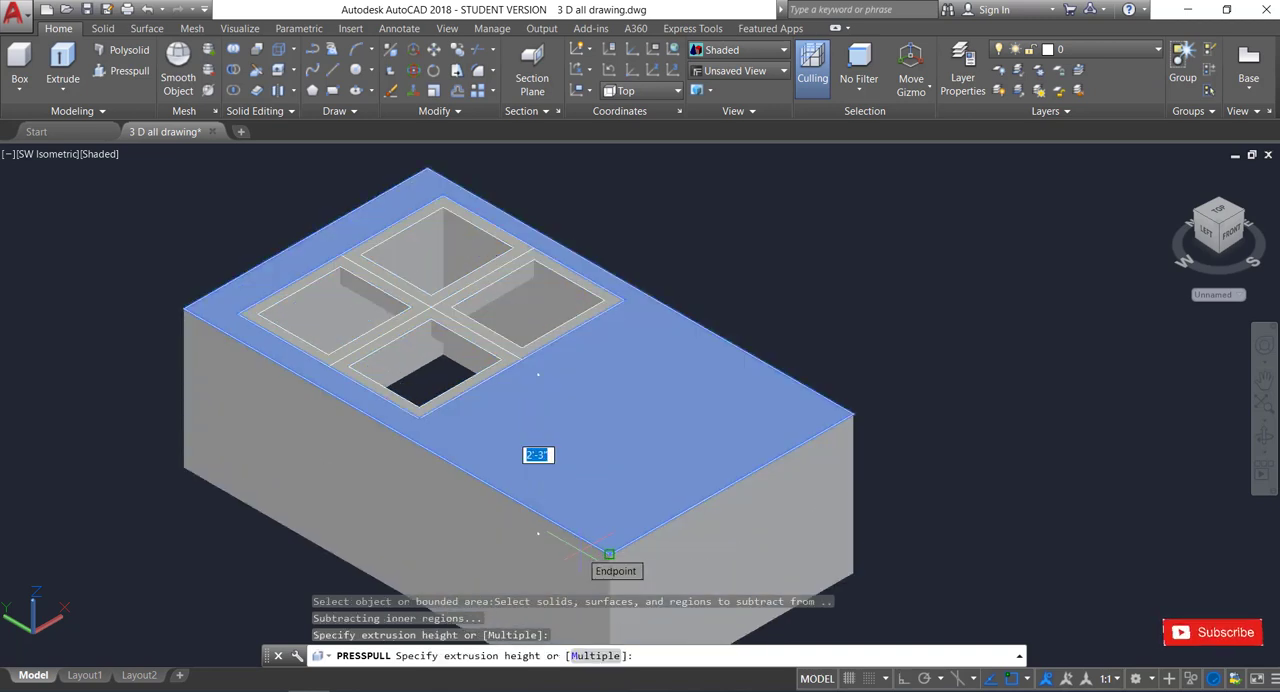
{"action": "type", "text": "3"}
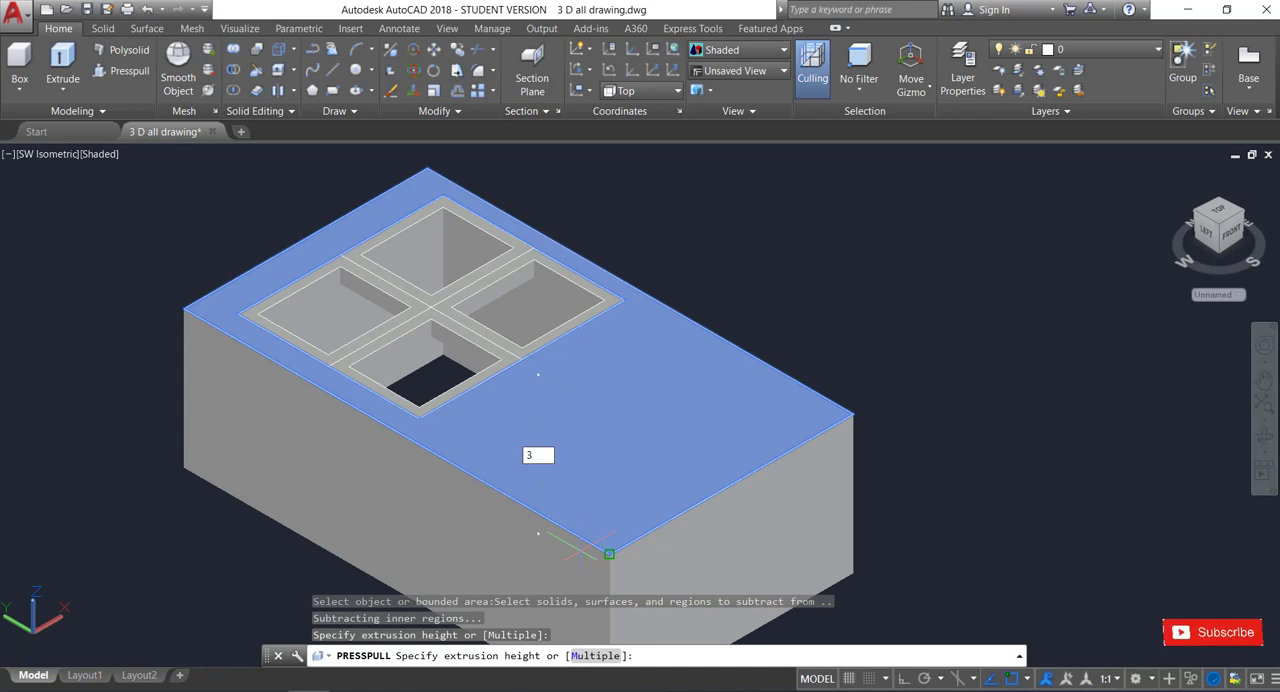
{"action": "key", "text": "Return"}
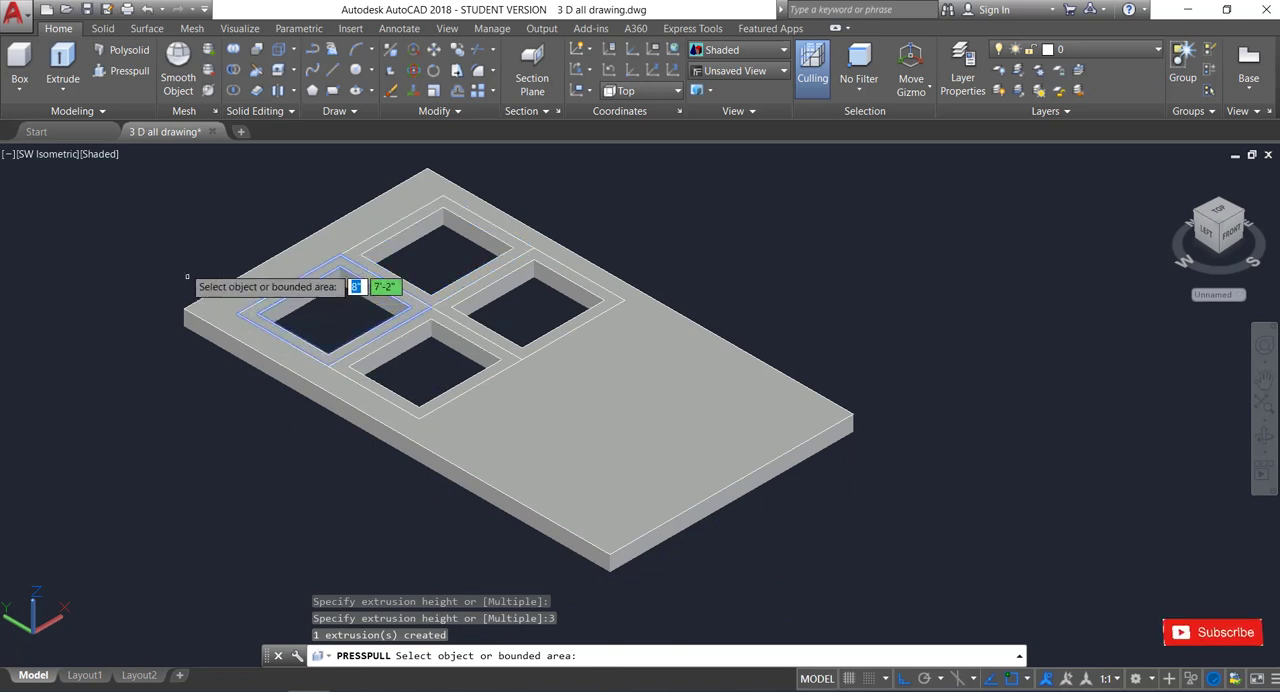
Presspull the area inside each of the four pane frames 0.5" to fill the openings with thin panels.
{"action": "left_click", "coordinate": [306, 300]}
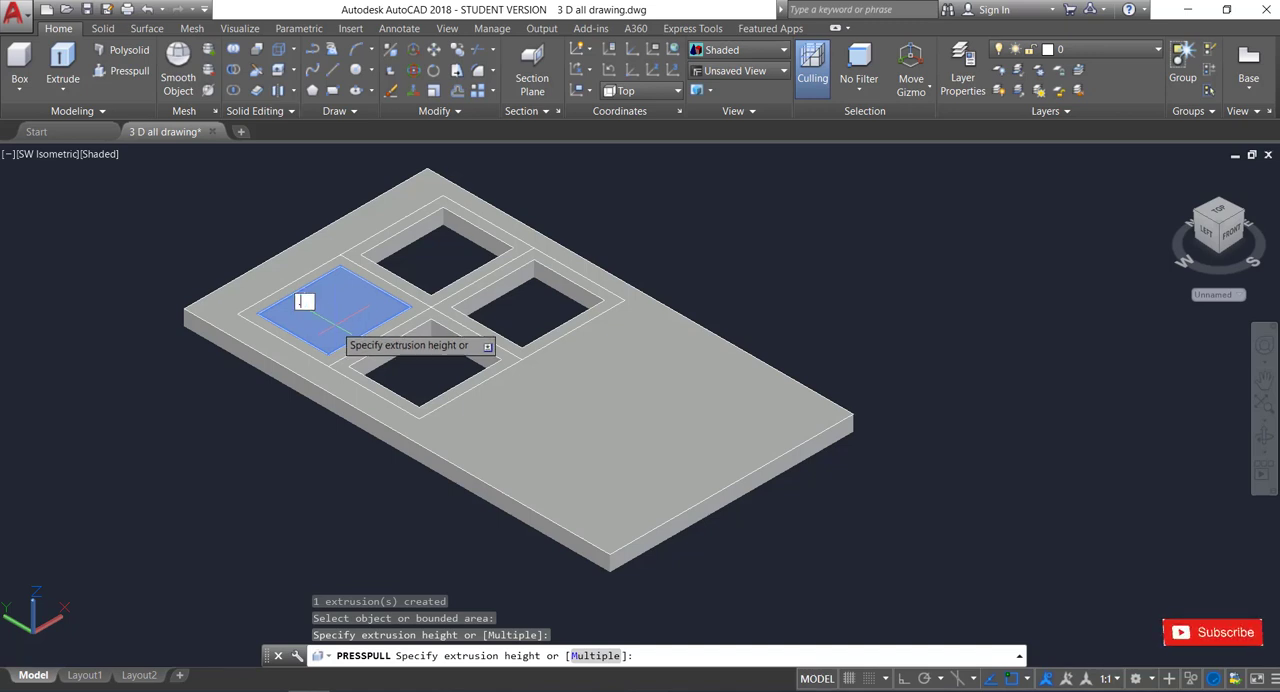
{"action": "key", "text": "Return"}
{"action": "left_click", "coordinate": [421, 356]}
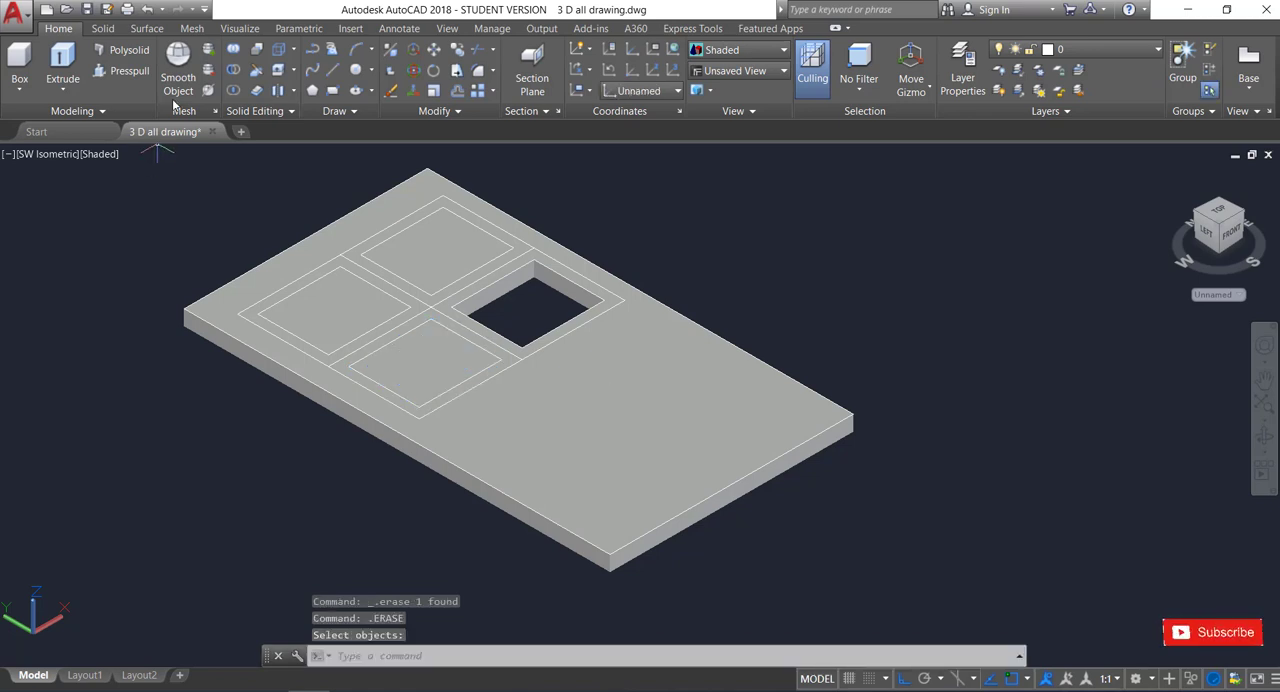
{"action": "left_click", "coordinate": [129, 78]}
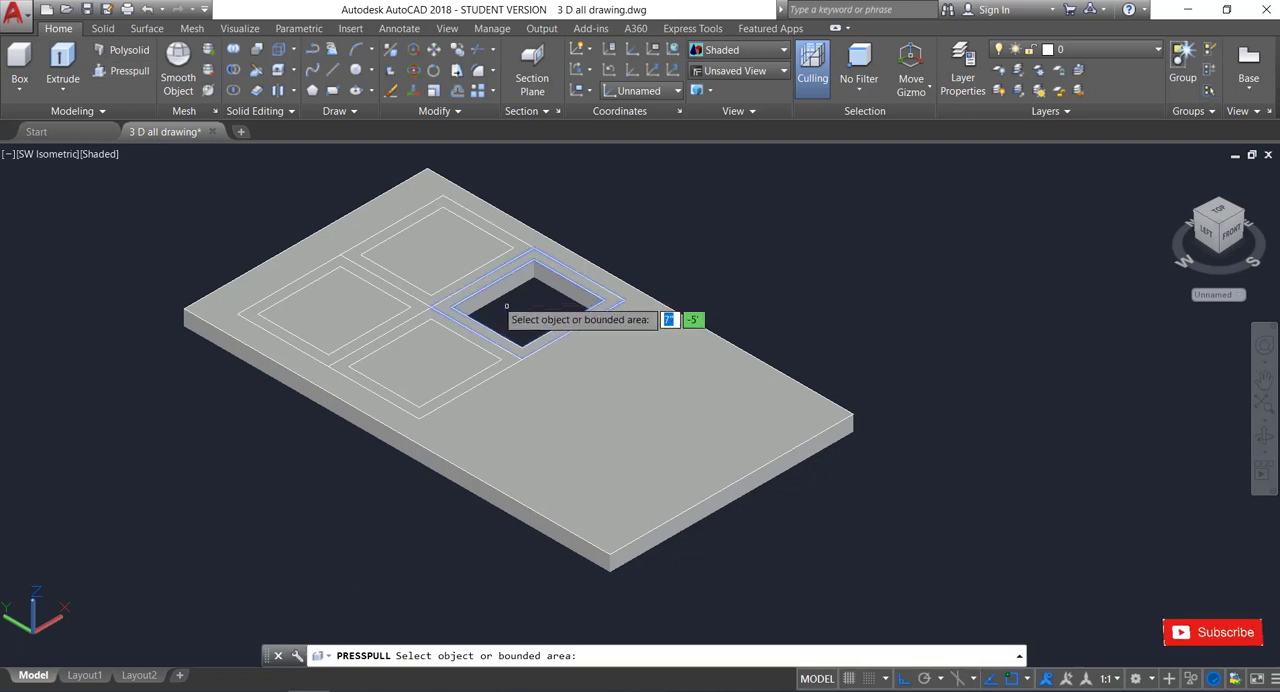
{"action": "left_click", "coordinate": [529, 307]}
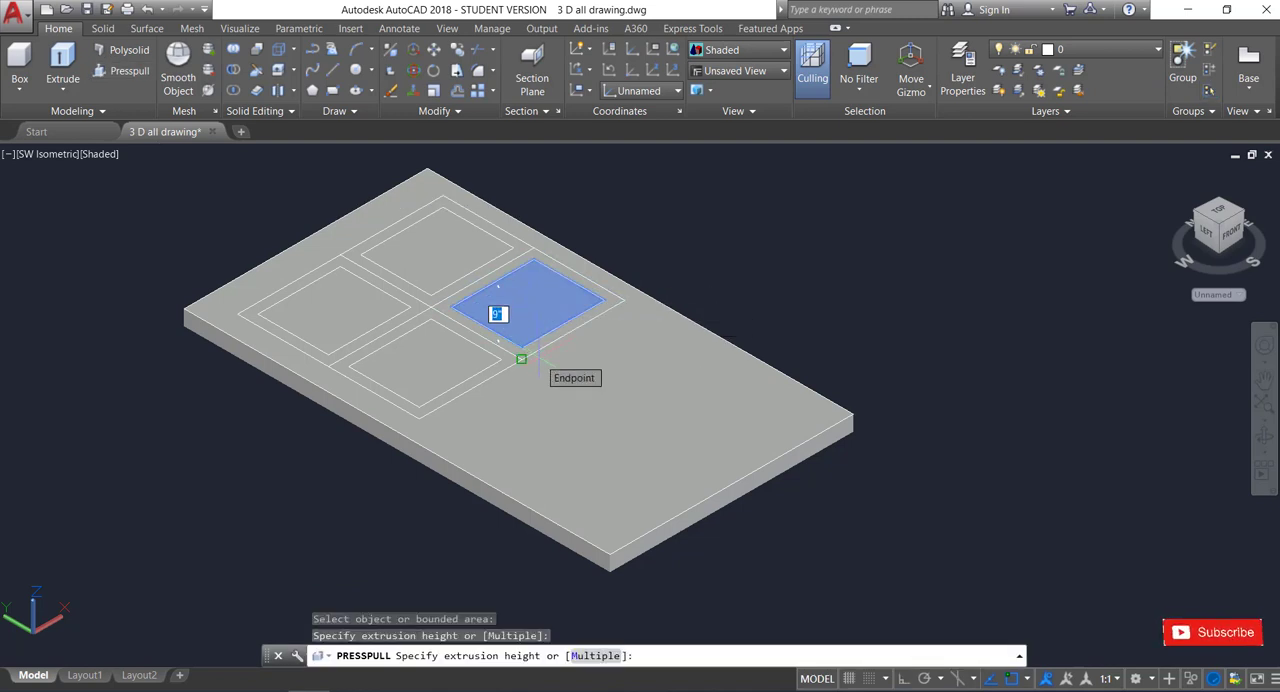
{"action": "type", "text": ".5"}
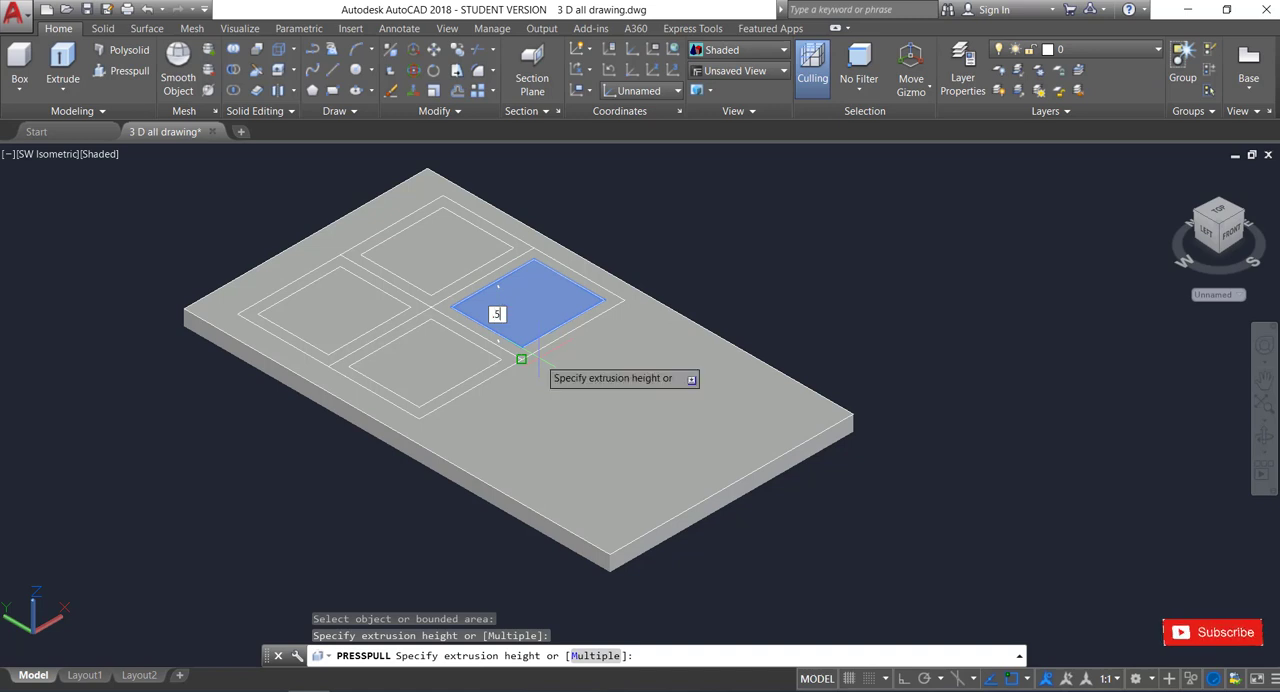
{"action": "key", "text": "Return"}
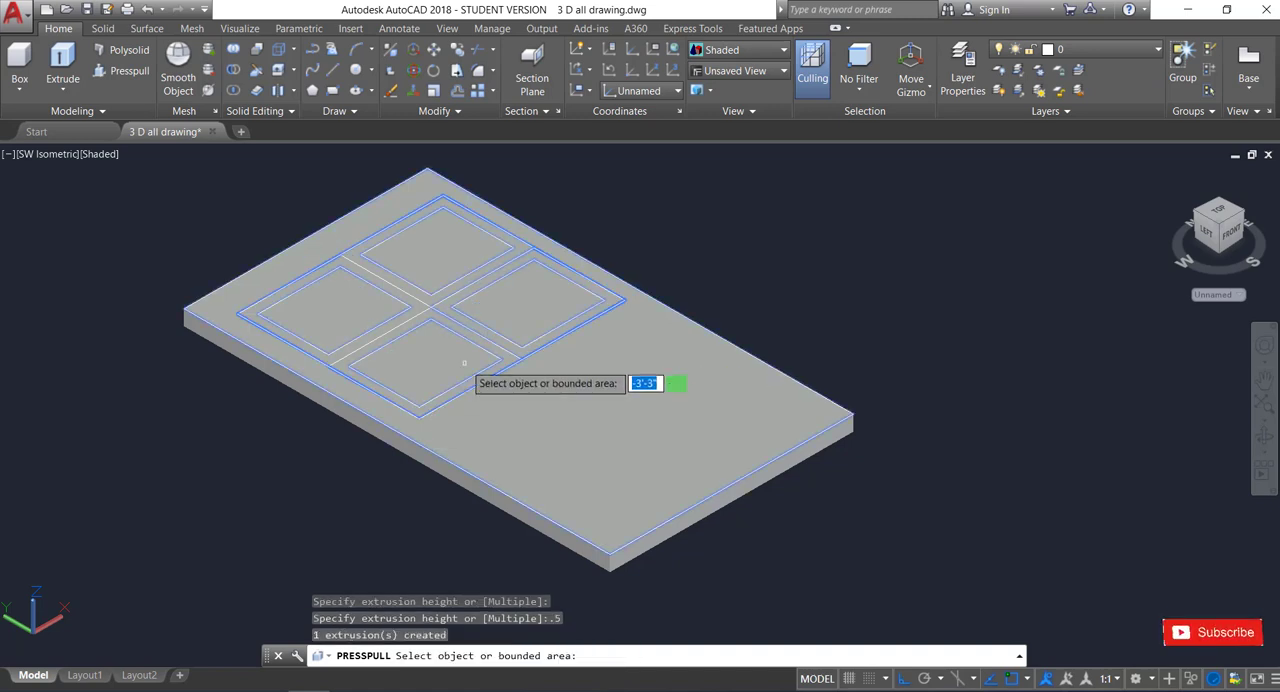
{"action": "key", "text": "Return"}
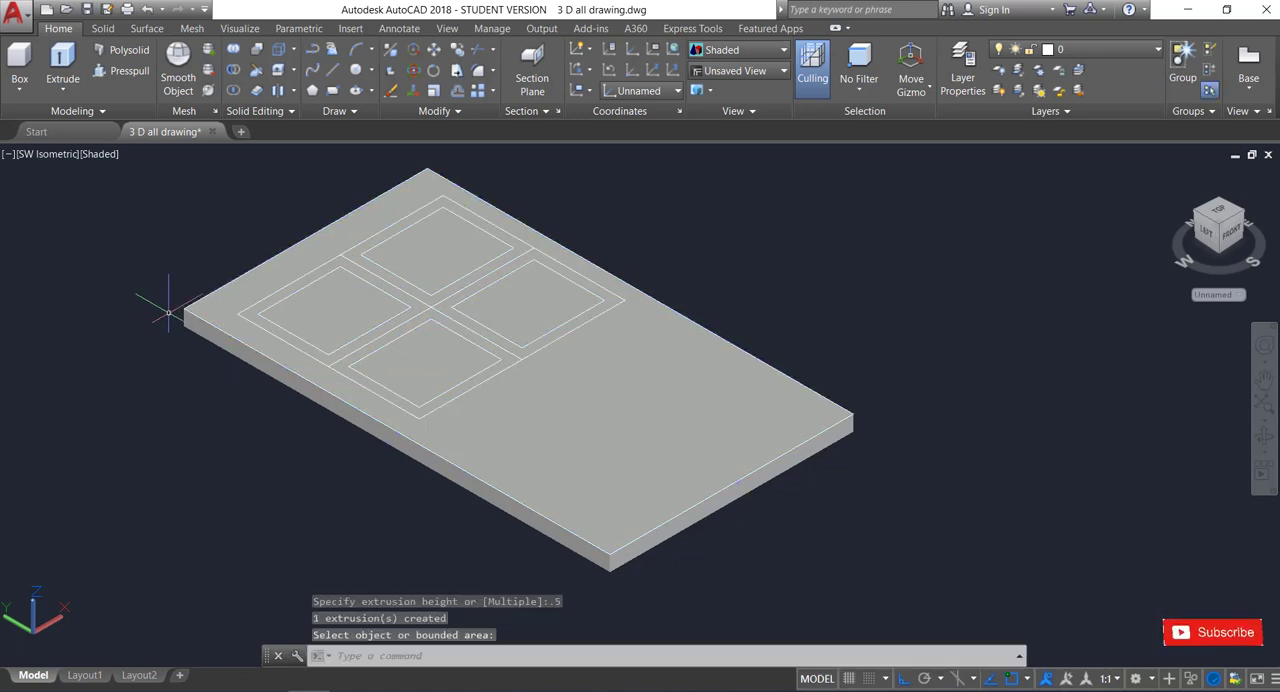
Change the visual style to 2D Wireframe.
{"action": "left_click", "coordinate": [91, 156]}
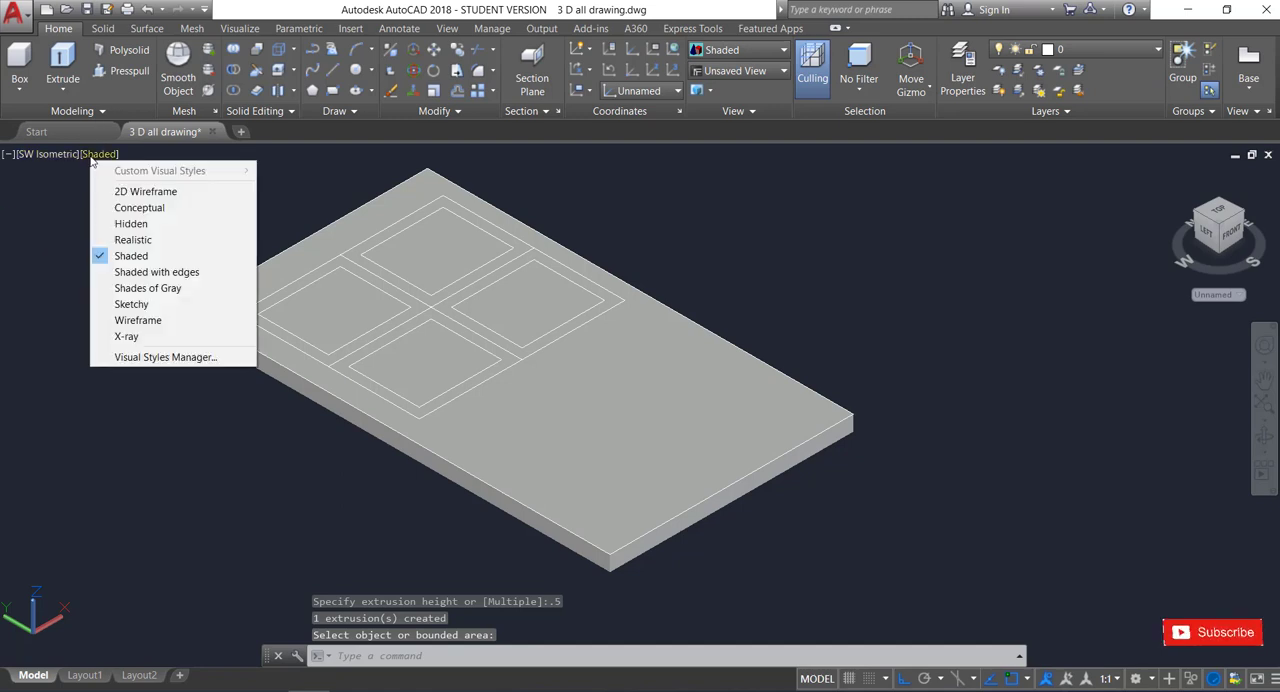
{"action": "left_click", "coordinate": [125, 193]}
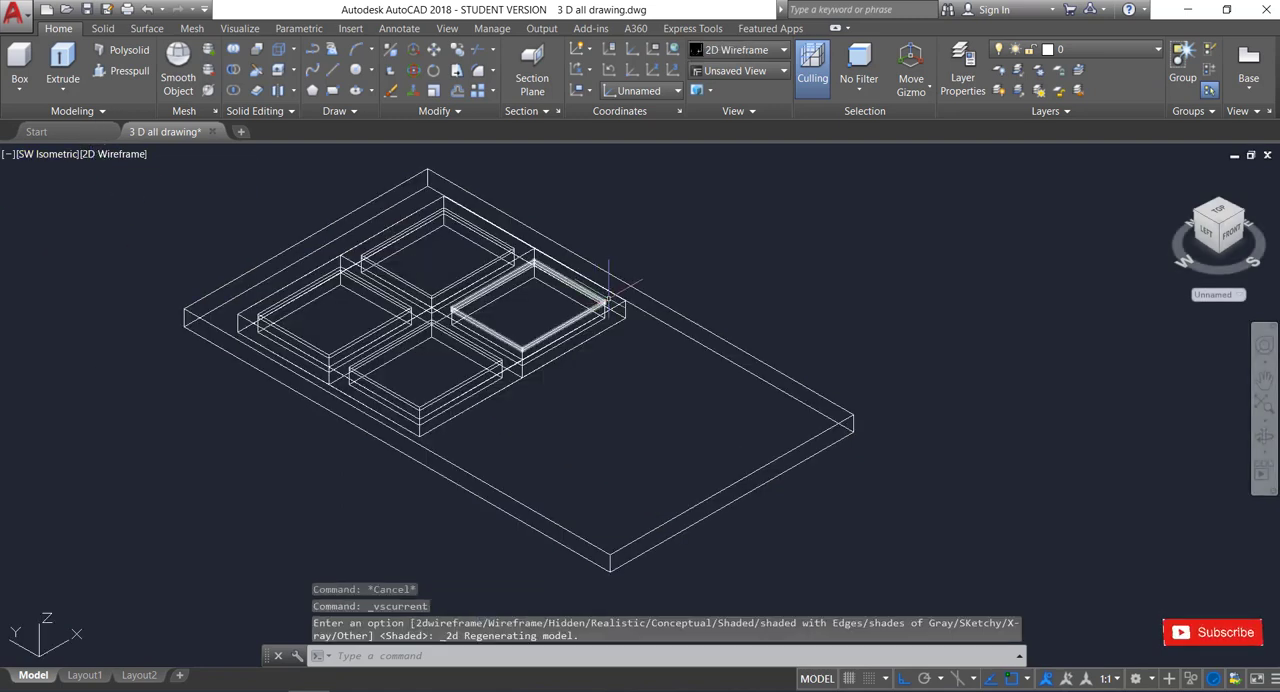
{"action": "left_click", "coordinate": [19, 90]}
{"action": "left_click", "coordinate": [40, 190]}
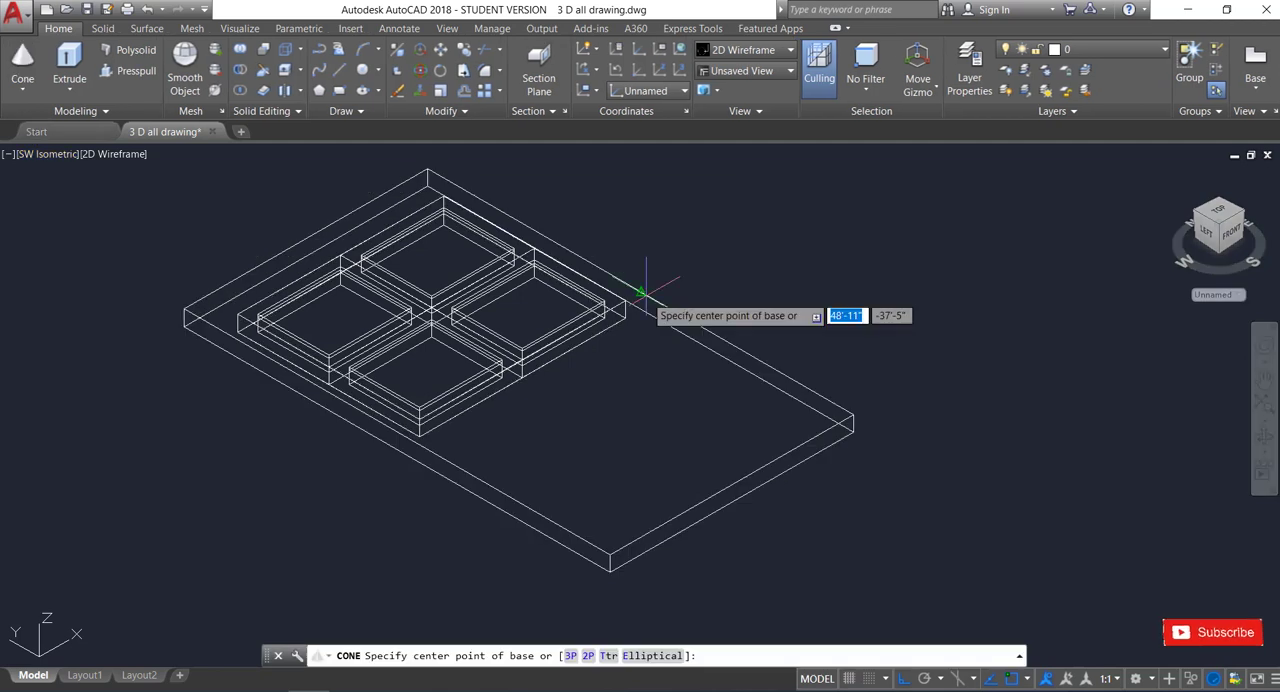
{"action": "left_click", "coordinate": [640, 292]}
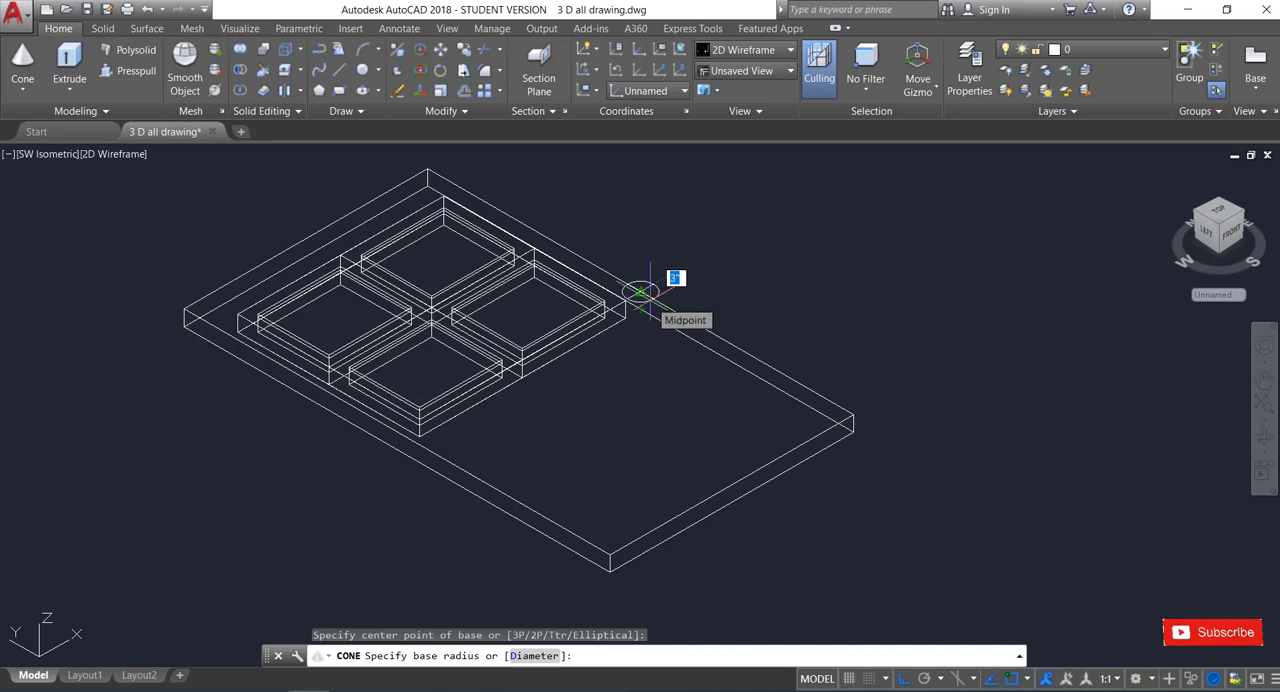
{"action": "key", "text": "Escape"}
Draw a short line from the midpoint of the door panel's long upper edge to the adjacent outer corner of the pane frame.
{"action": "scroll", "coordinate": [641, 291], "scroll_direction": "up", "scroll_amount": 5}
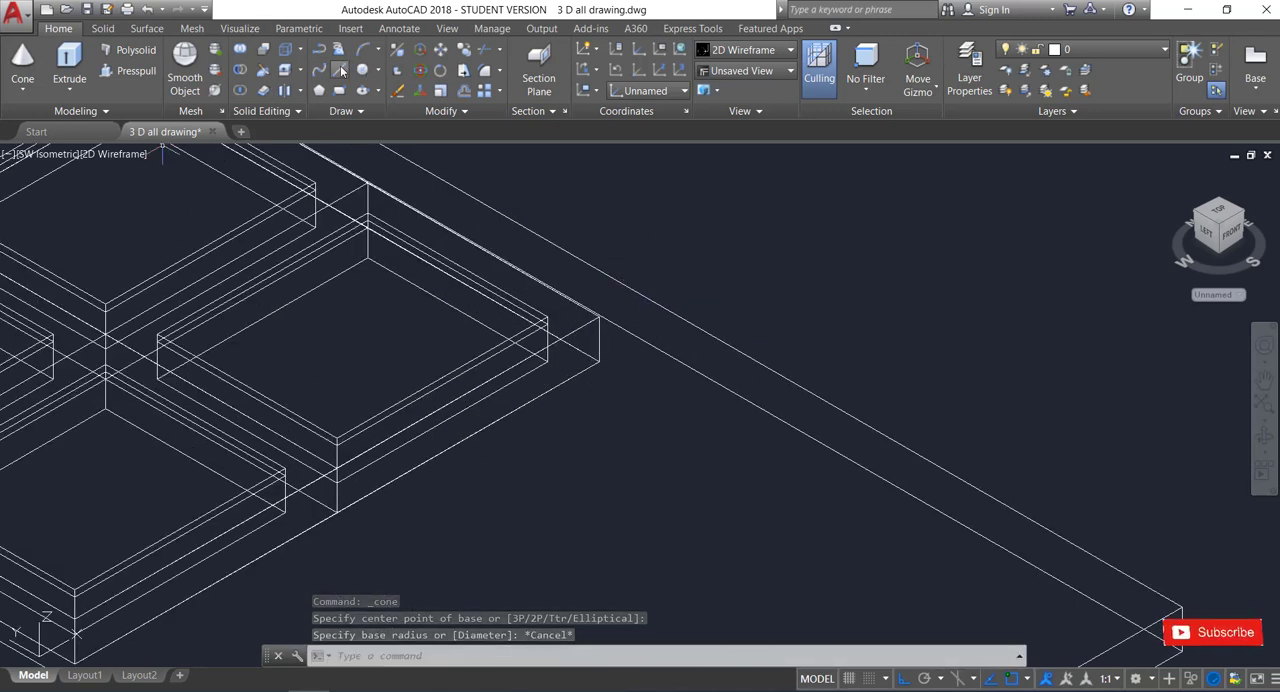
{"action": "left_click", "coordinate": [339, 70]}
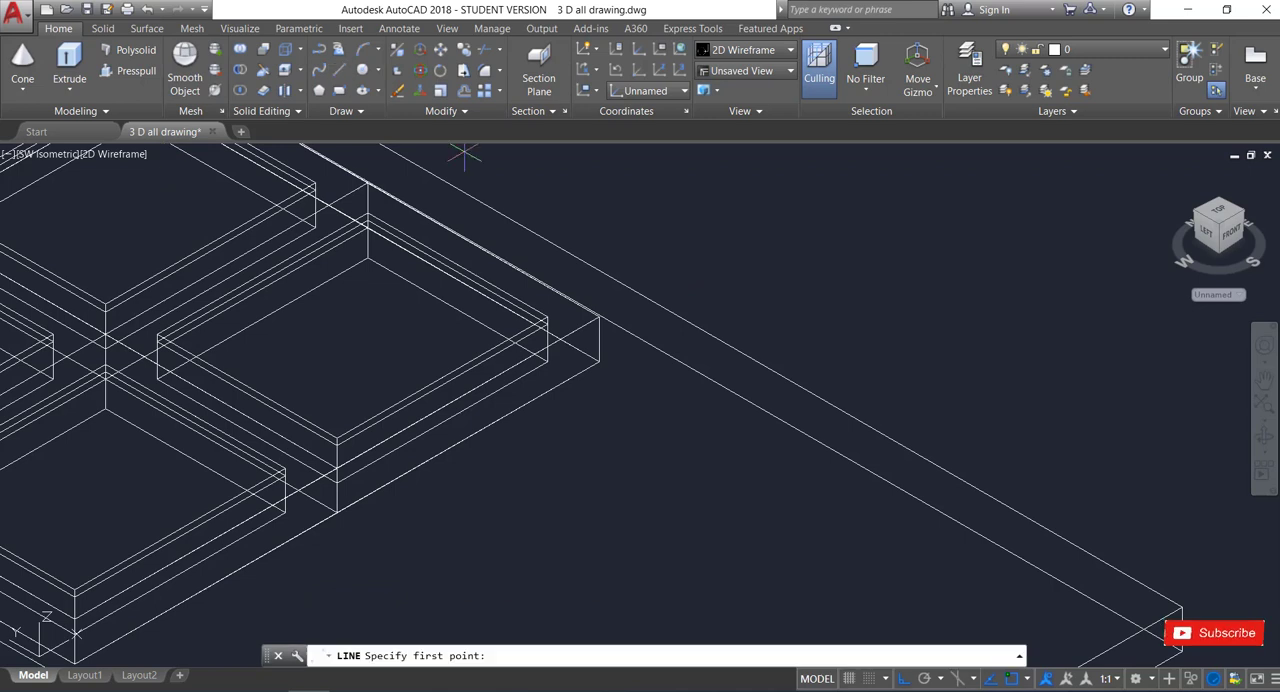
{"action": "left_click", "coordinate": [637, 293]}
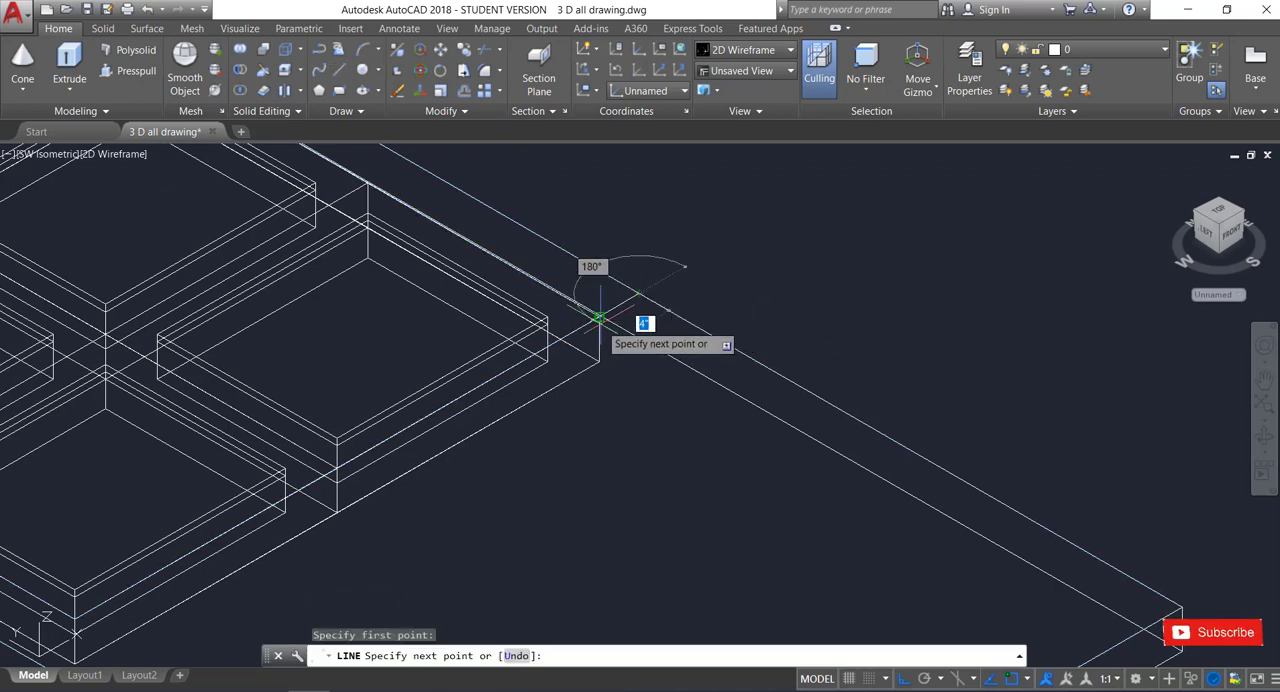
{"action": "left_click", "coordinate": [598, 317]}
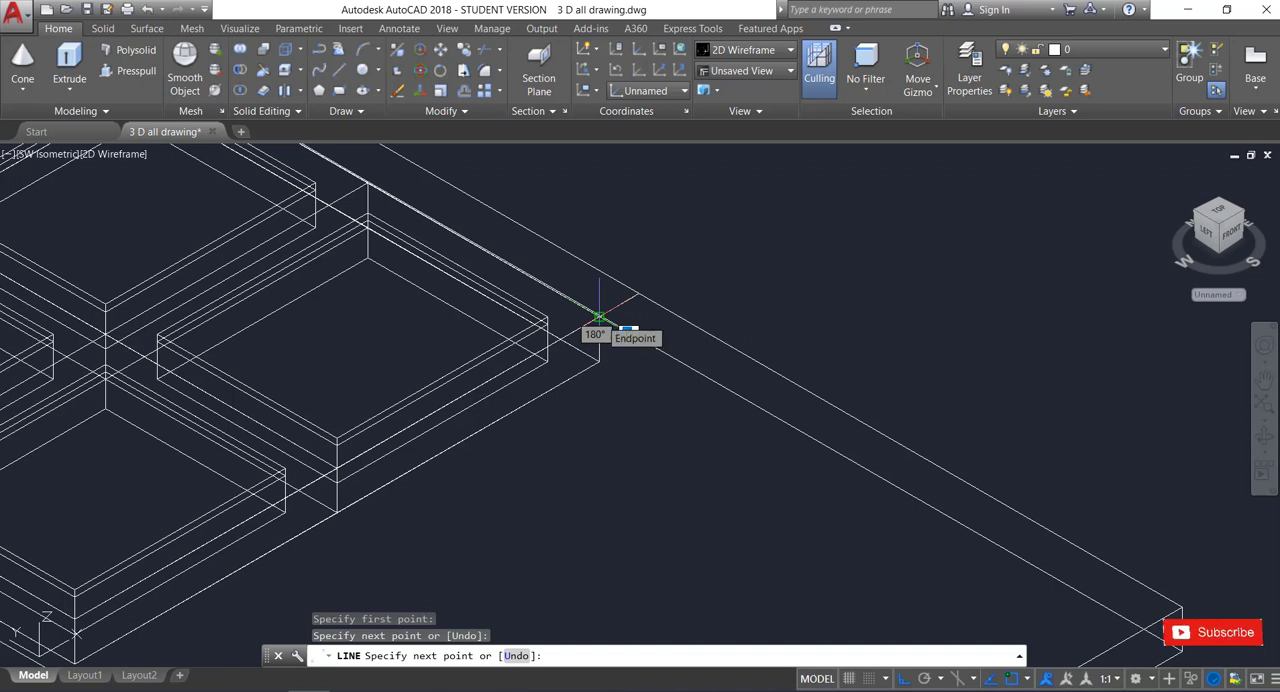
{"action": "key", "text": "Return"}
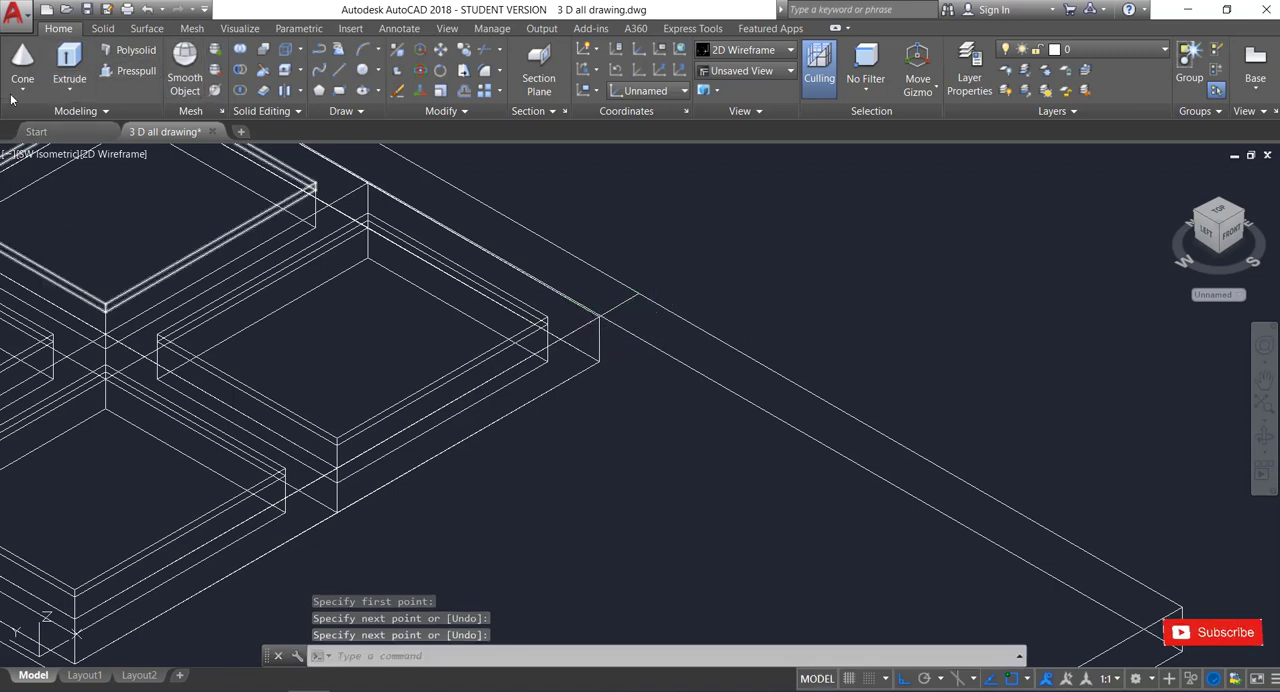
Create a cone centred on the pane frame's outer corner with a base radius of about 2".
{"action": "left_click", "coordinate": [22, 62]}
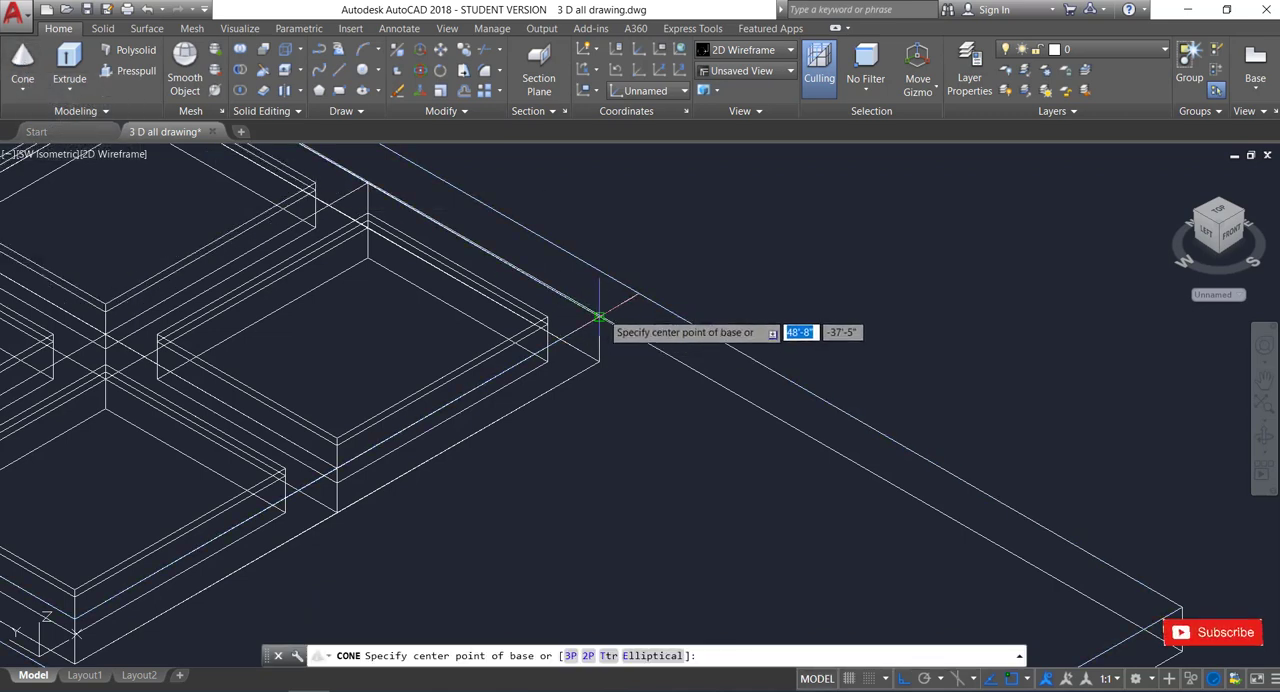
{"action": "left_click", "coordinate": [599, 317]}
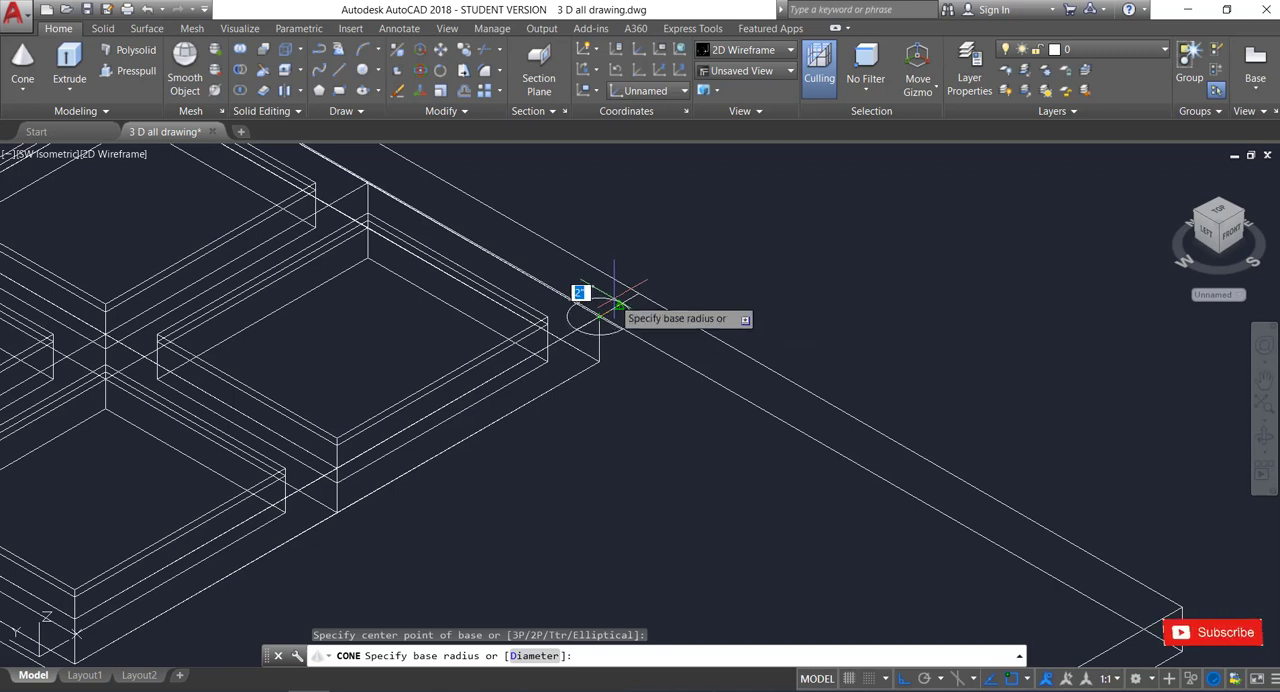
{"action": "left_click", "coordinate": [618, 302]}
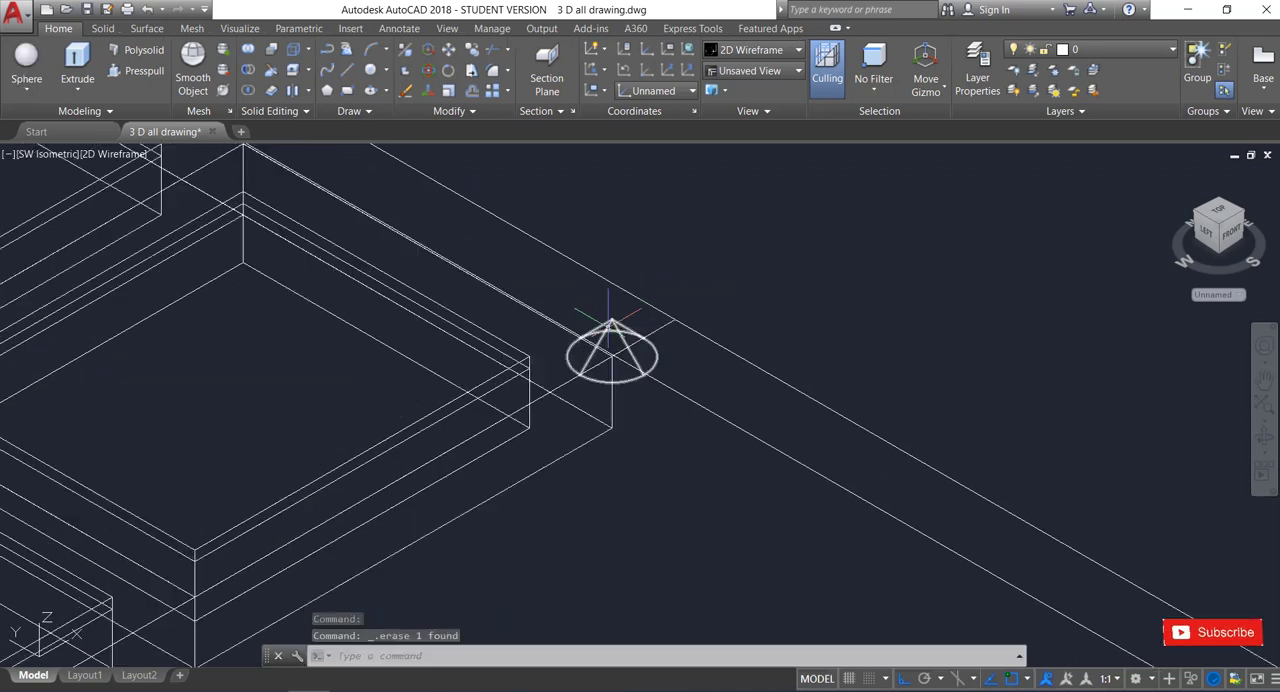
Move the cone by its base centre to the midpoint of the short line between frame corner and door edge.
{"action": "left_click", "coordinate": [638, 326]}
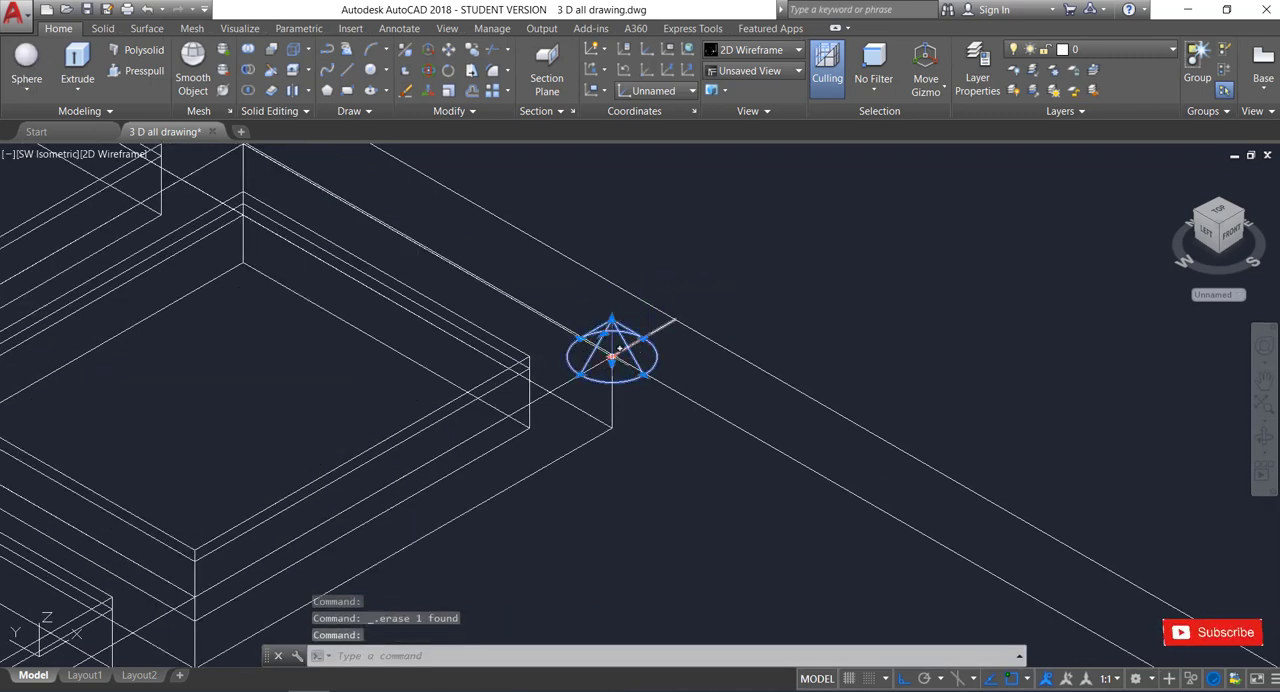
{"action": "left_click", "coordinate": [614, 354]}
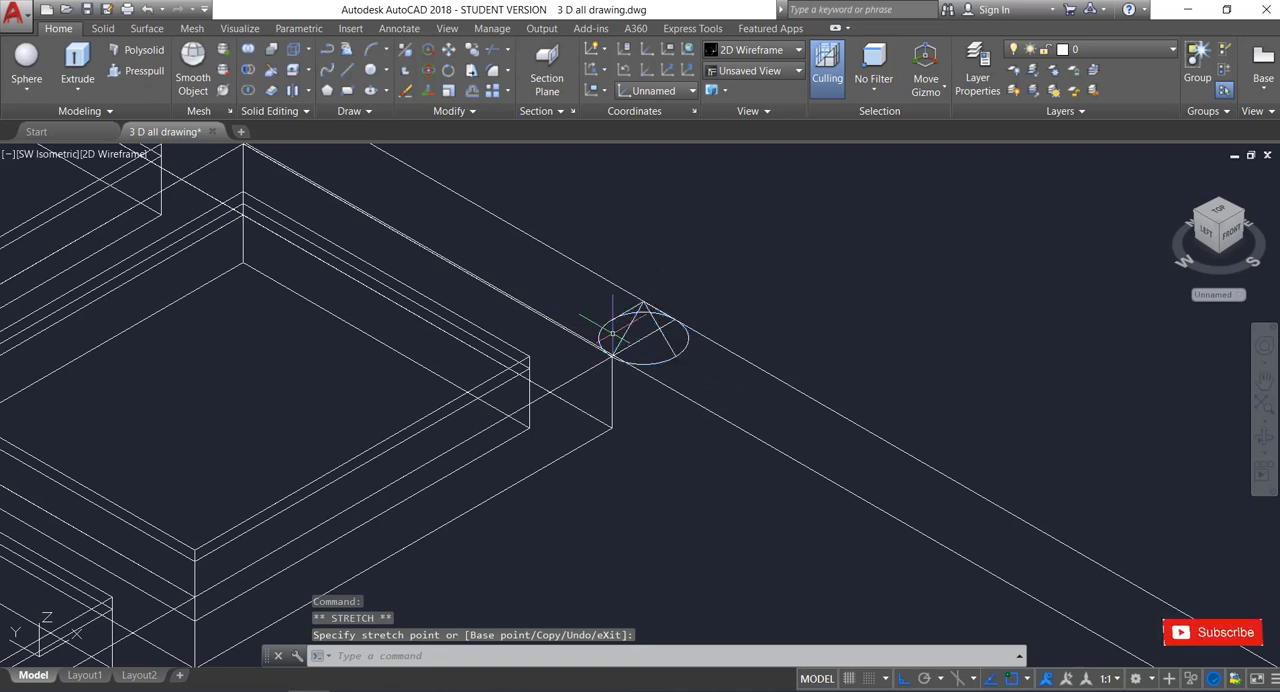
{"action": "key", "text": "Escape"}
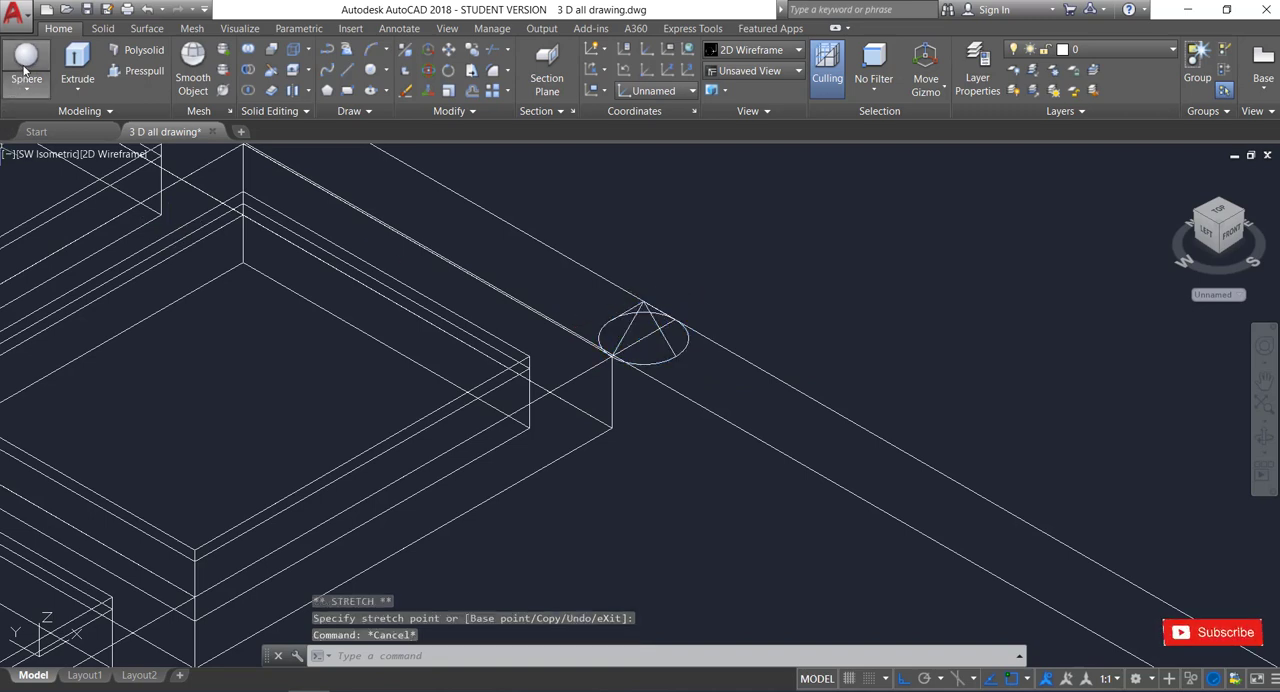
Create a small sphere centred on the tip of the cone to form the round part of the knob.
{"action": "left_click", "coordinate": [22, 70]}
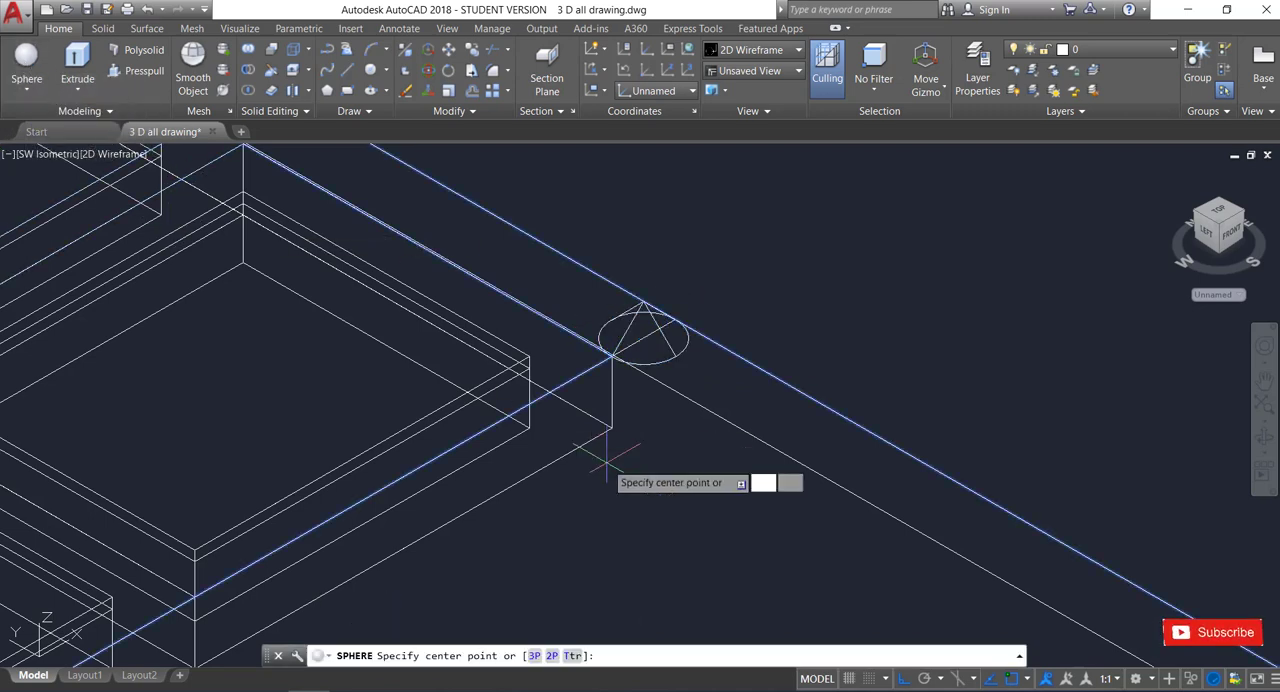
{"action": "left_click", "coordinate": [642, 300]}
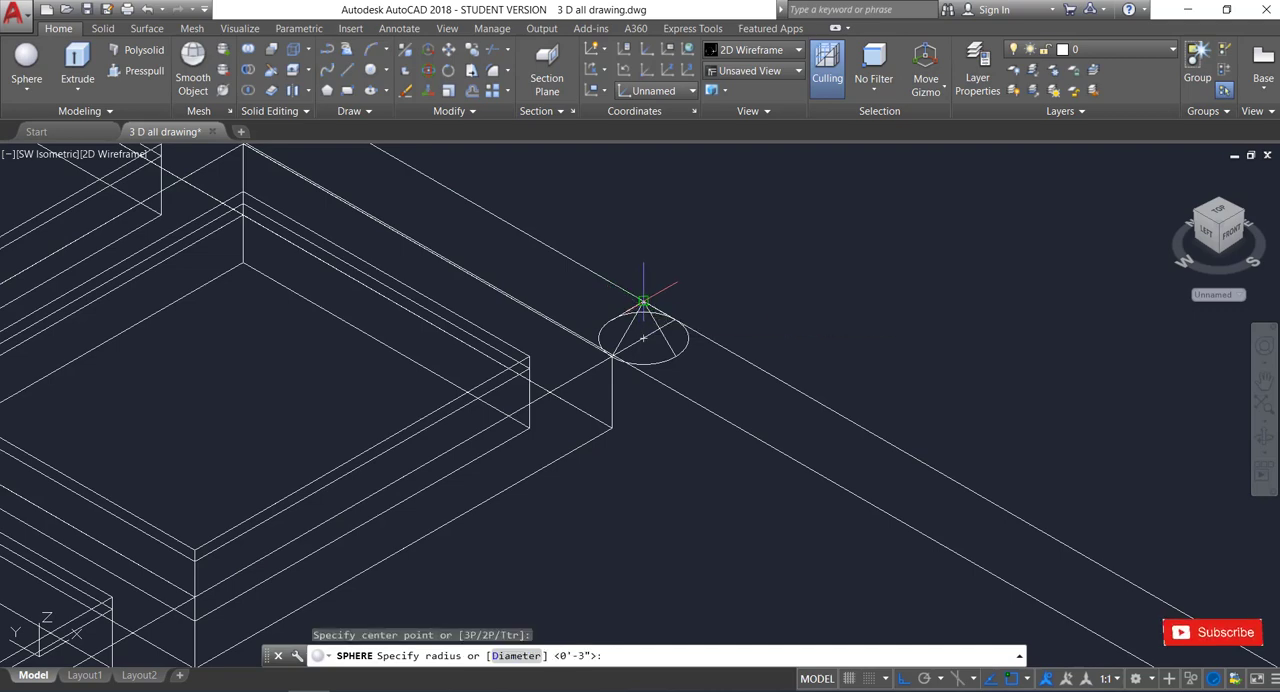
{"action": "left_click", "coordinate": [642, 288]}
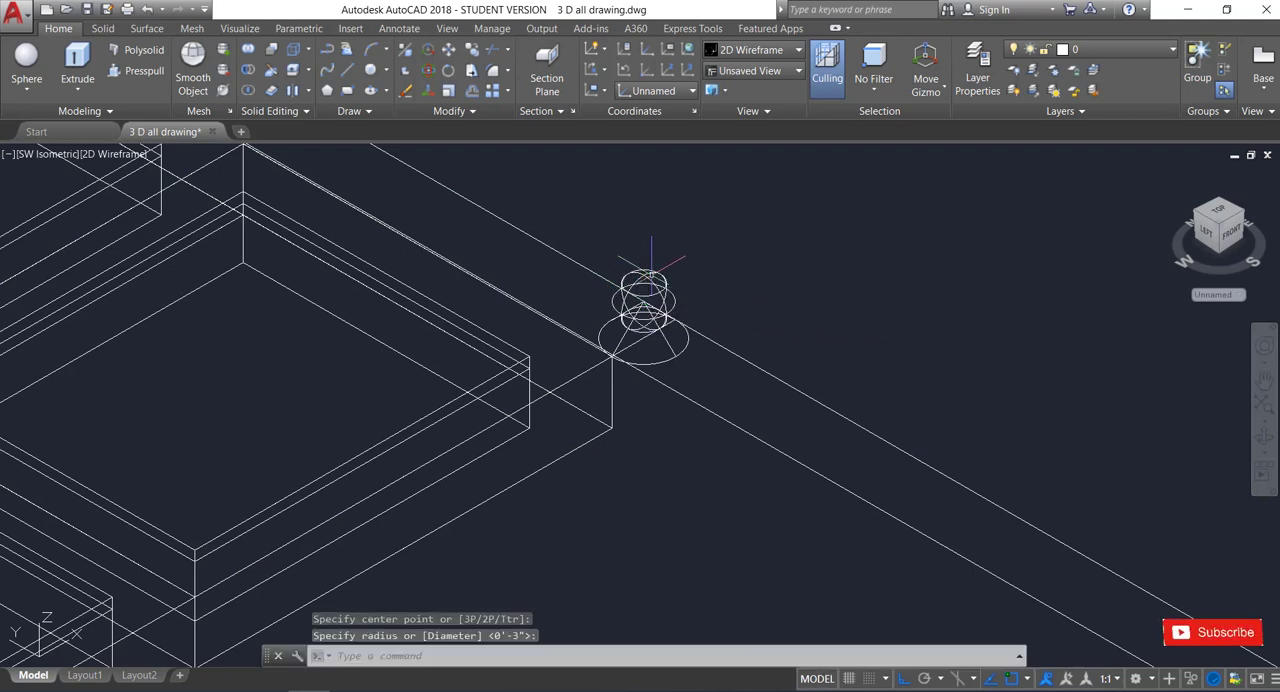
Change the visual style to Shaded.
{"action": "scroll", "coordinate": [640, 290], "scroll_direction": "down", "scroll_amount": 5}
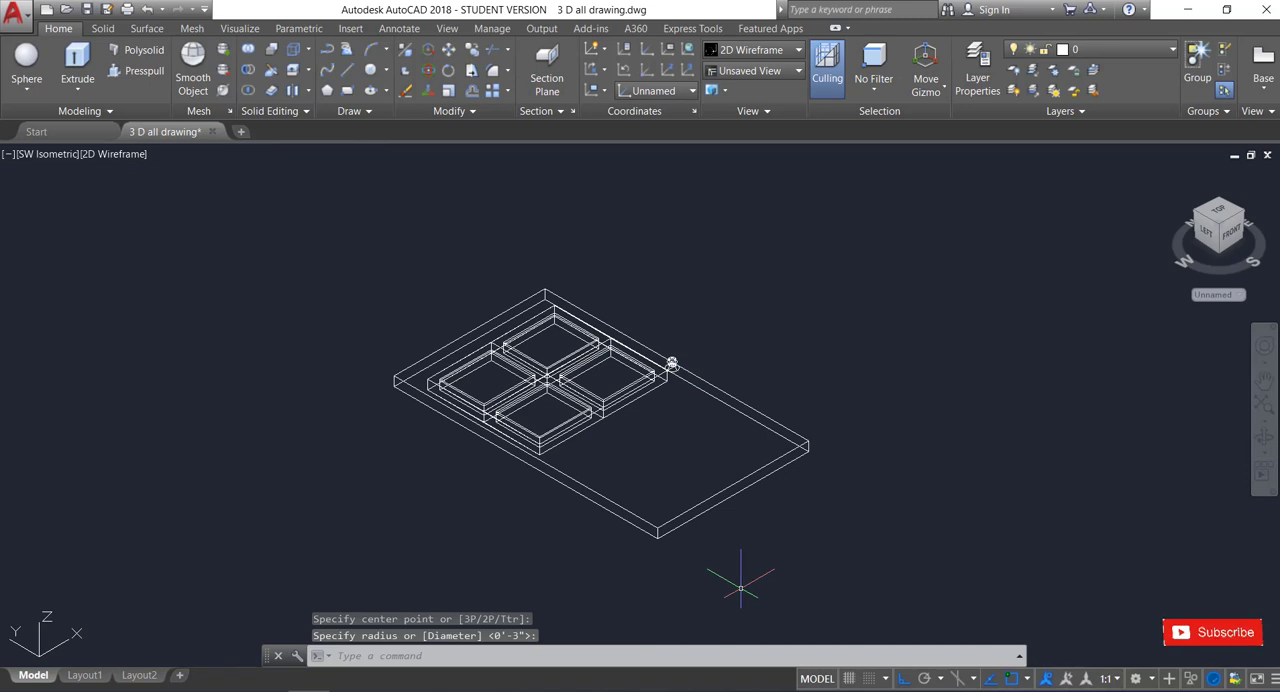
{"action": "left_click", "coordinate": [100, 154]}
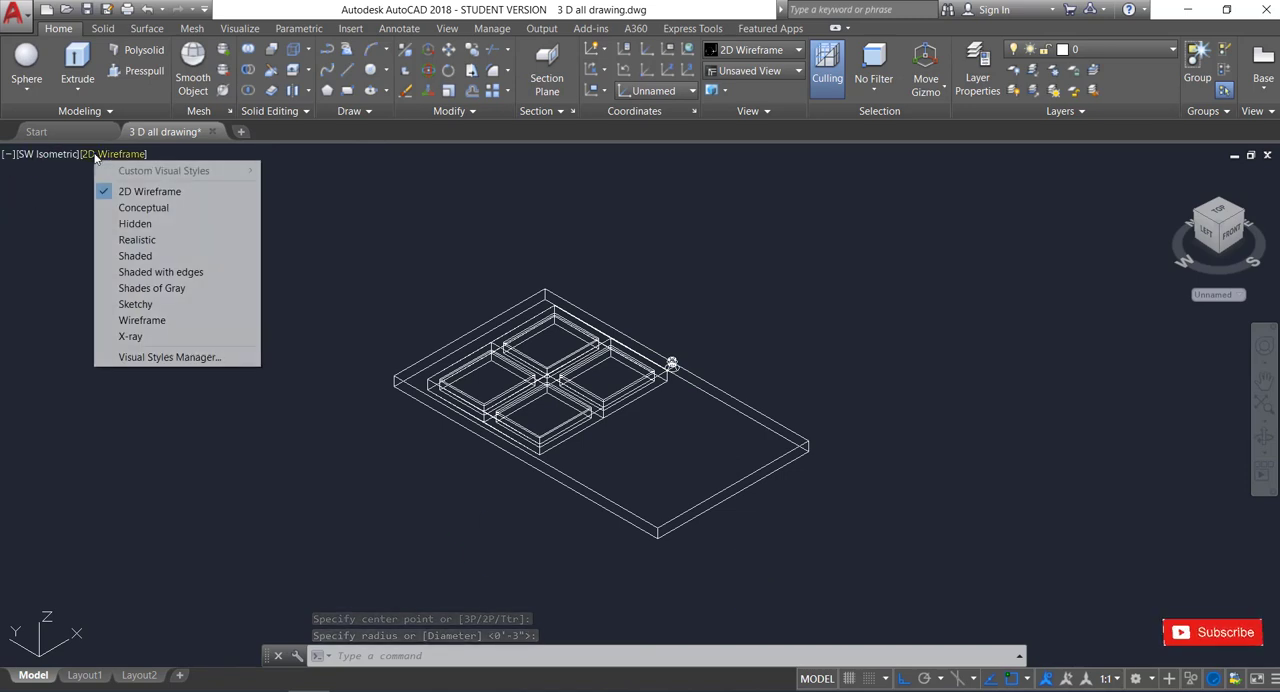
{"action": "left_click", "coordinate": [135, 256]}
{"action": "scroll", "coordinate": [697, 378], "scroll_direction": "up", "scroll_amount": 2}
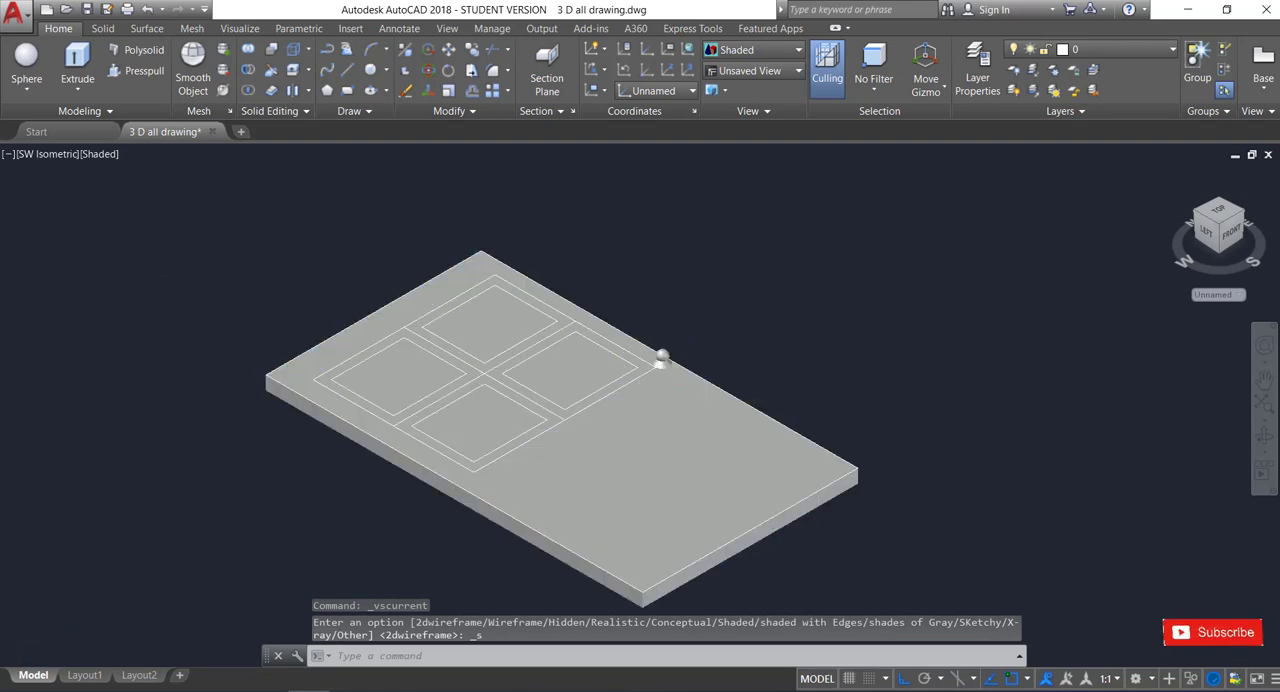
{"action": "scroll", "coordinate": [692, 368], "scroll_direction": "up", "scroll_amount": 3}
{"action": "scroll", "coordinate": [692, 368], "scroll_direction": "down", "scroll_amount": 5}
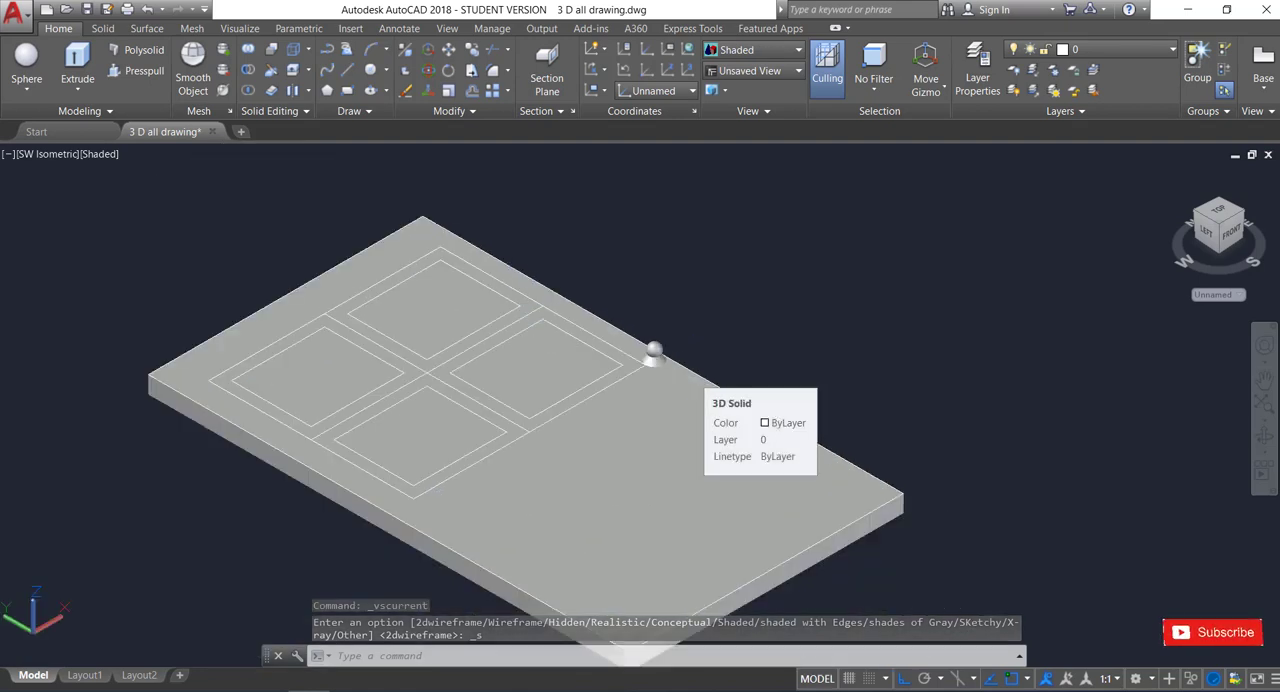
Rotate the whole door together with its knob 90° about the X axis with 3D Rotate so it stands upright.
{"action": "left_click", "coordinate": [255, 203]}
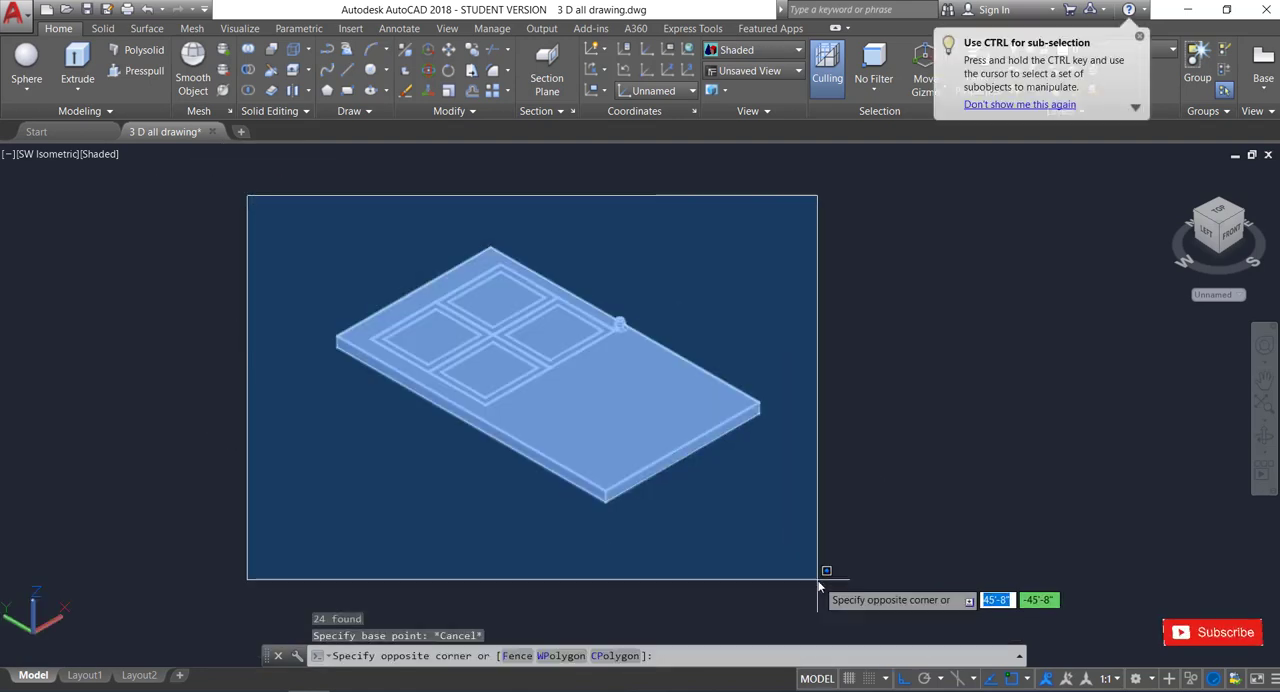
{"action": "left_click", "coordinate": [822, 568]}
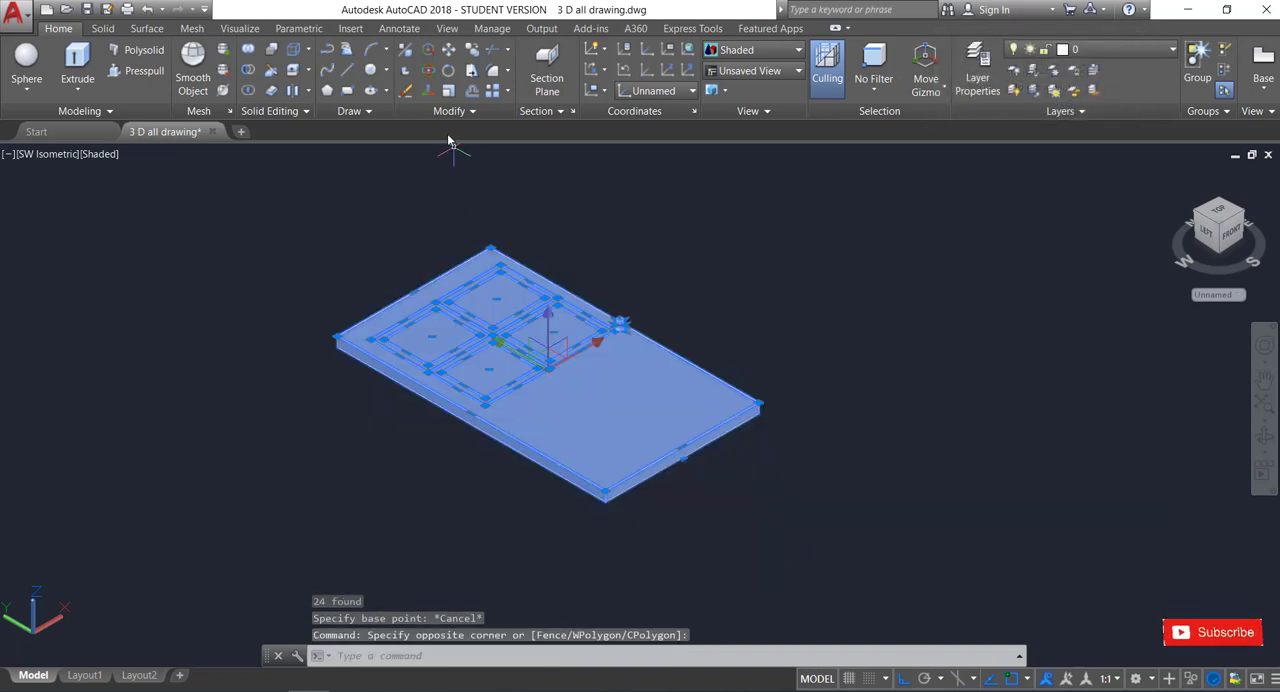
{"action": "left_click", "coordinate": [429, 72]}
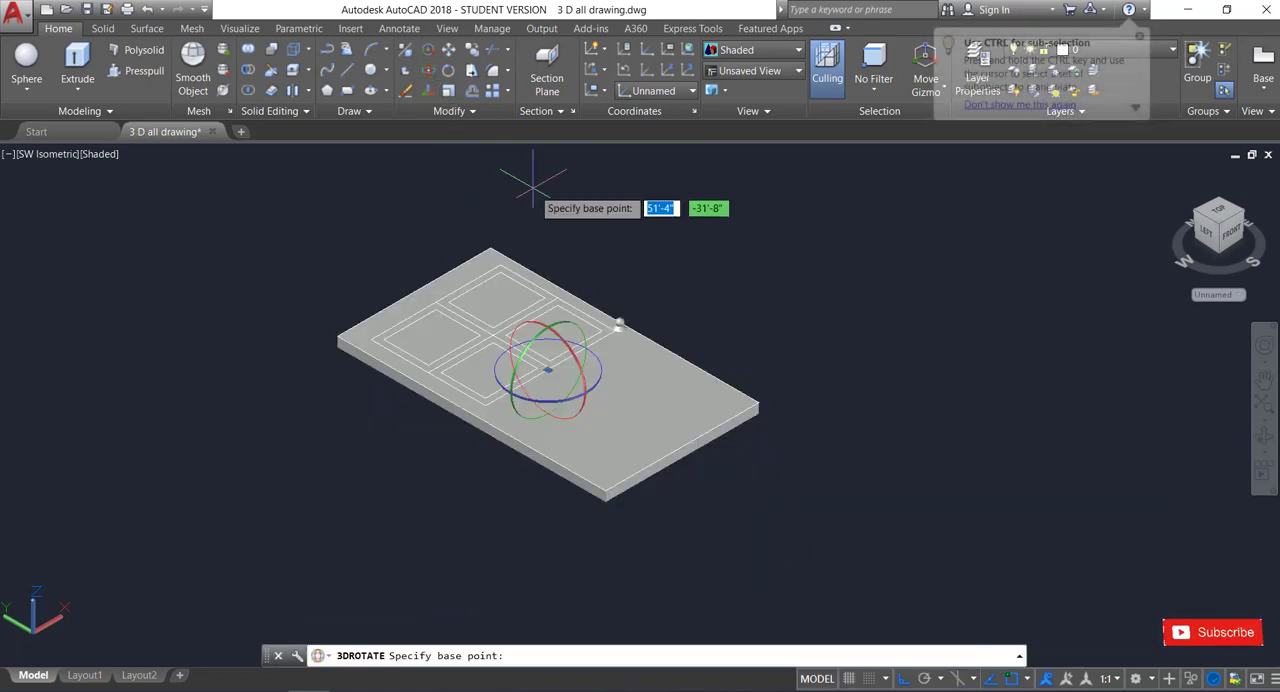
{"action": "left_click", "coordinate": [584, 379]}
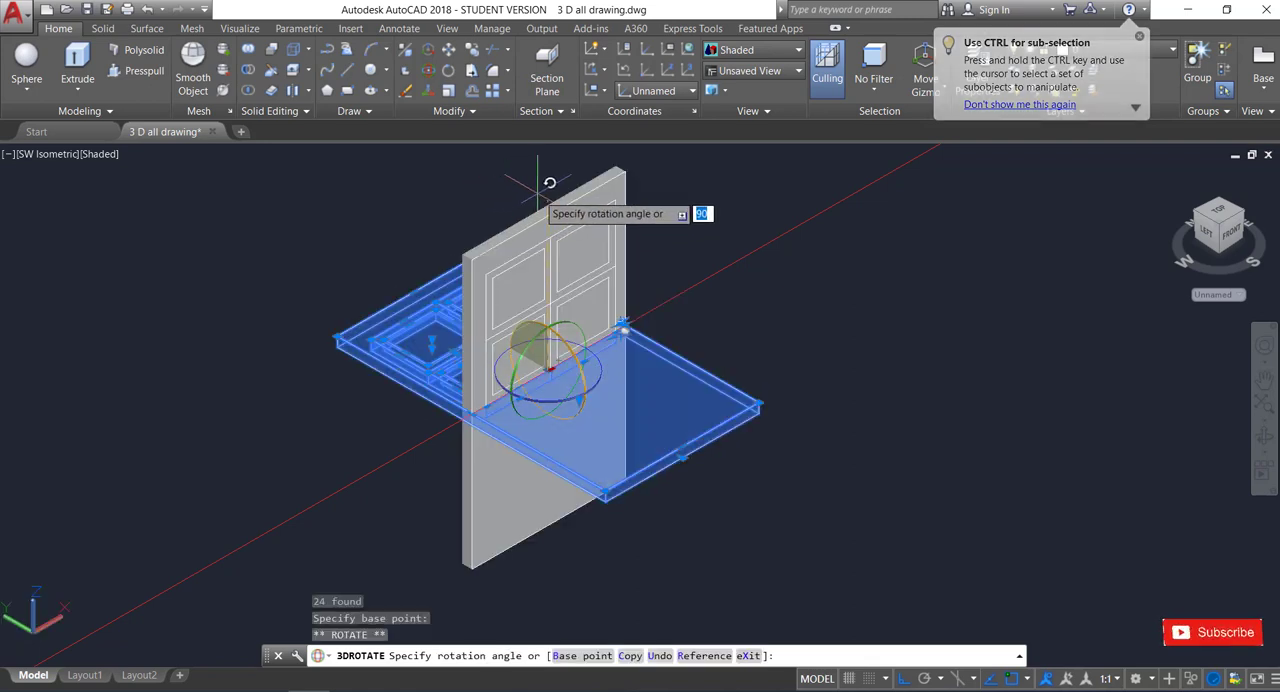
{"action": "key", "text": "Return"}
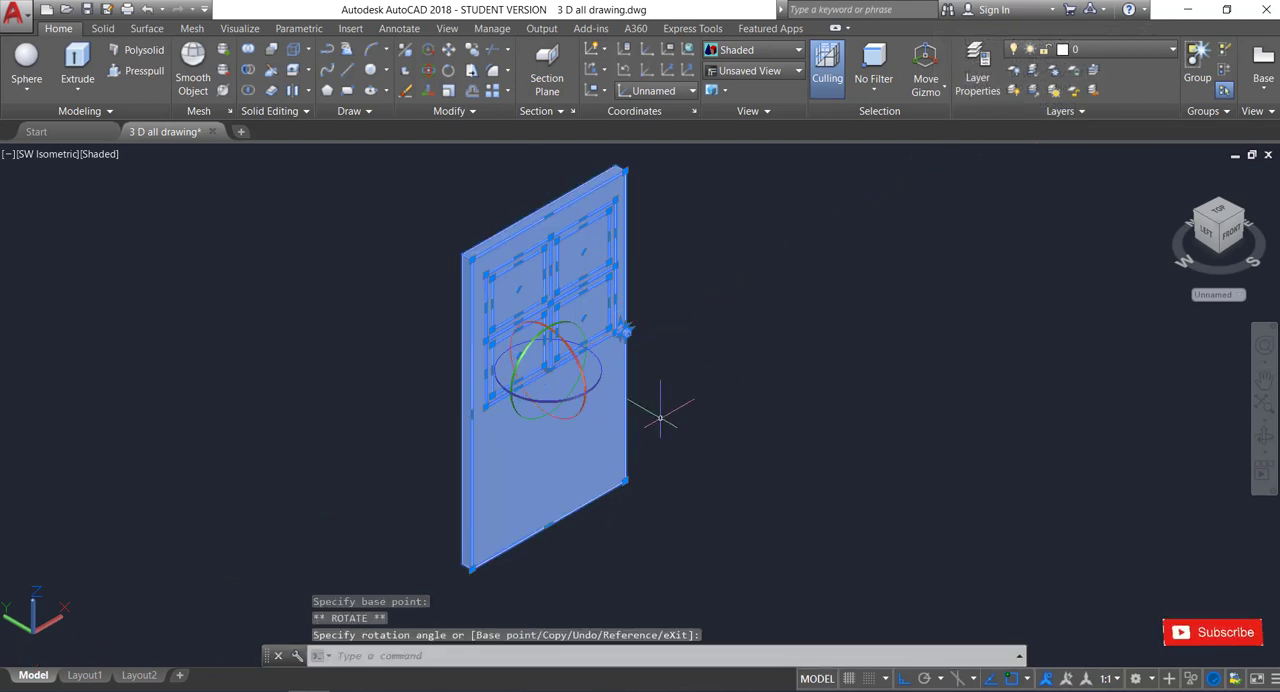
{"action": "key", "text": "Escape"}
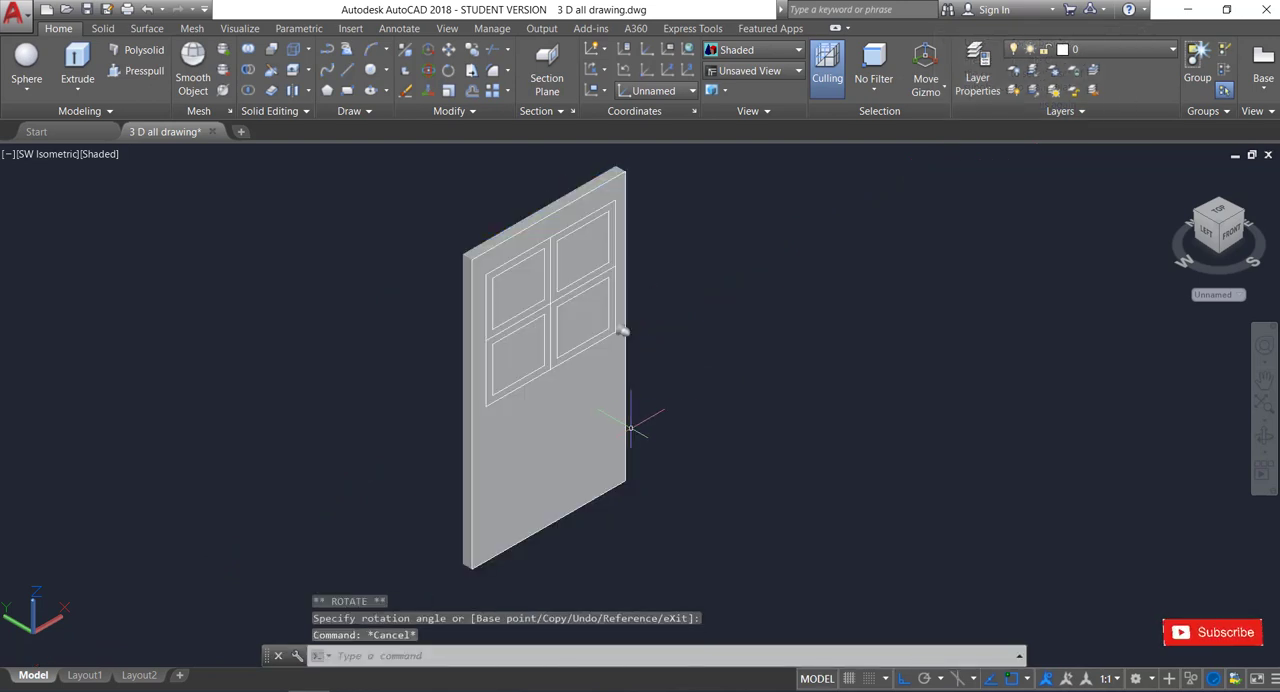
Change the visual style to Realistic.
{"action": "scroll", "coordinate": [630, 428], "scroll_direction": "down", "scroll_amount": 2}
{"action": "scroll", "coordinate": [669, 271], "scroll_direction": "up", "scroll_amount": 2}
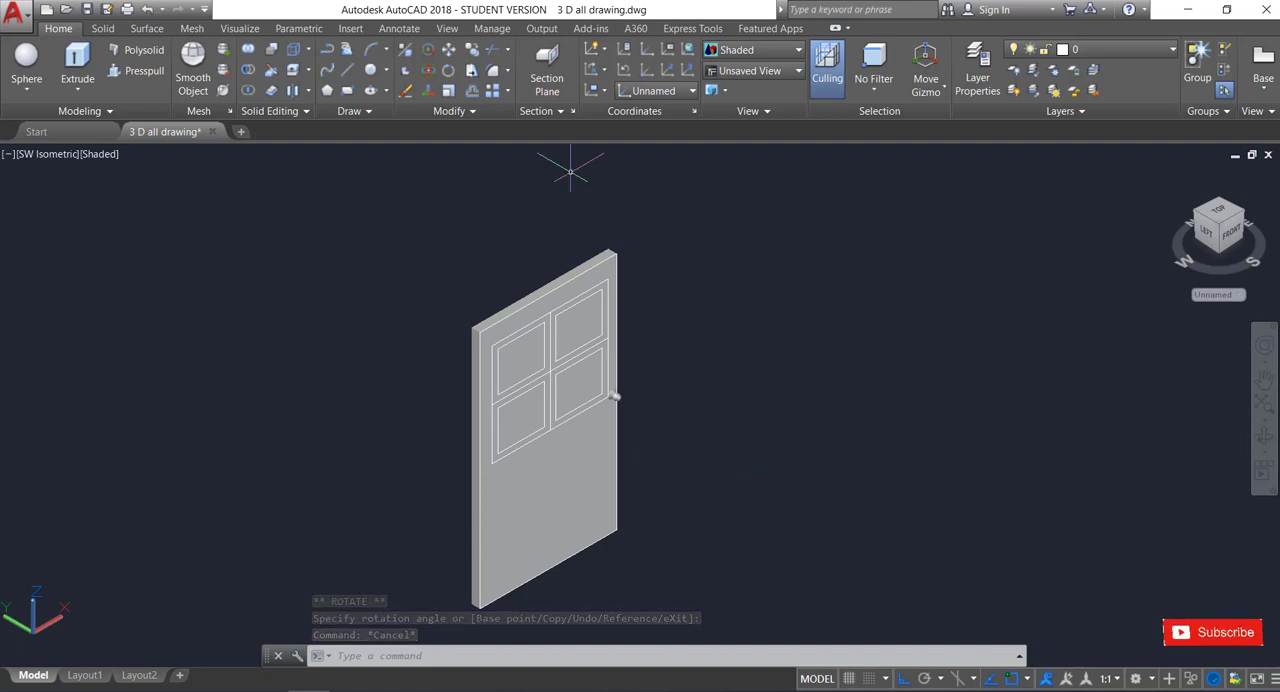
{"action": "left_click", "coordinate": [100, 154]}
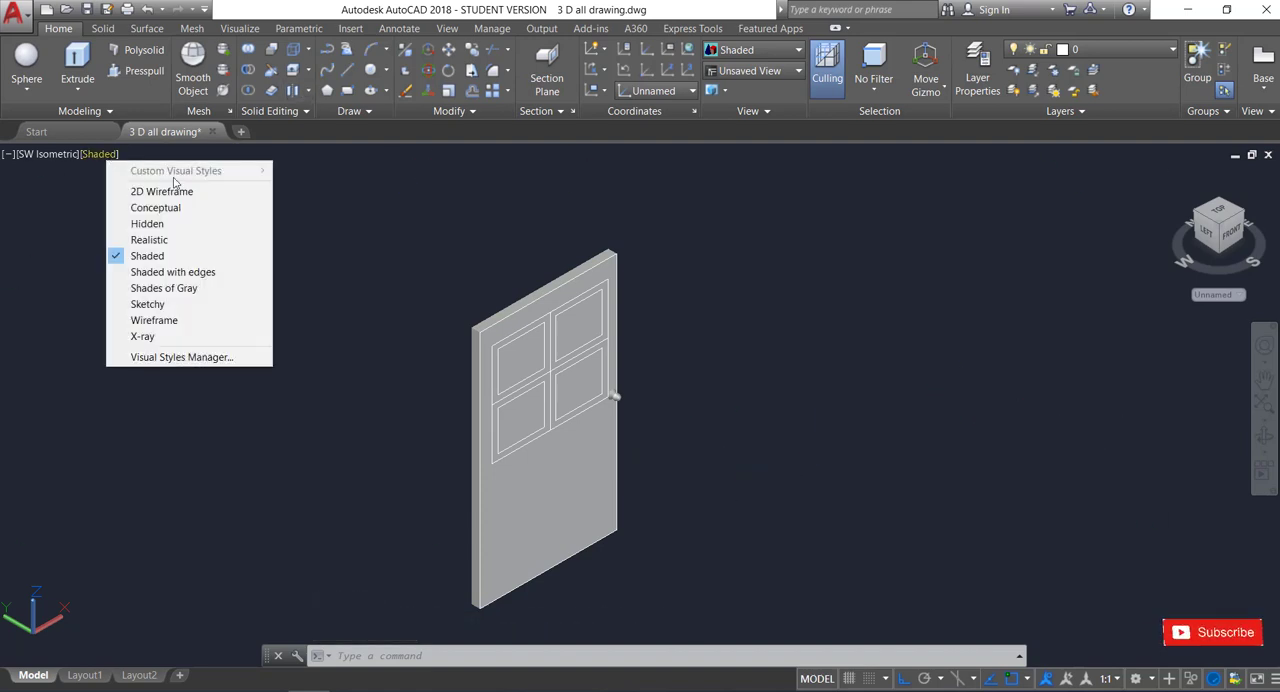
{"action": "left_click", "coordinate": [150, 240]}
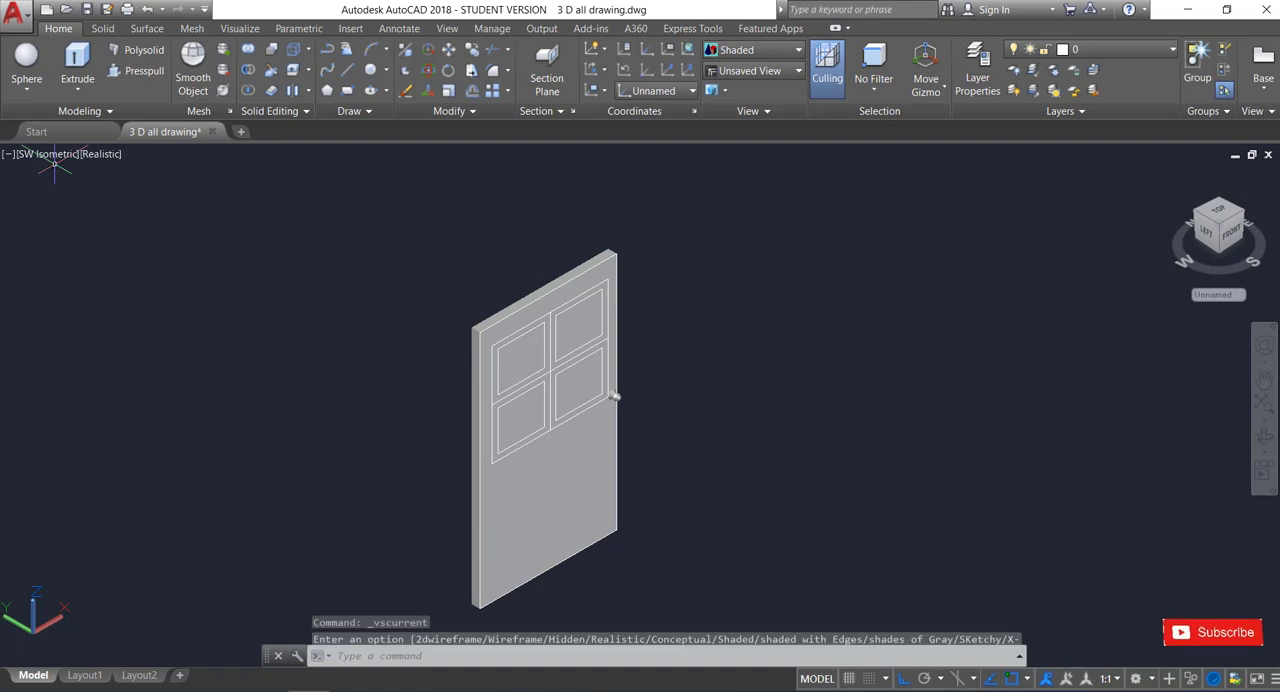
{"action": "scroll", "coordinate": [567, 282], "scroll_direction": "down", "scroll_amount": 2}
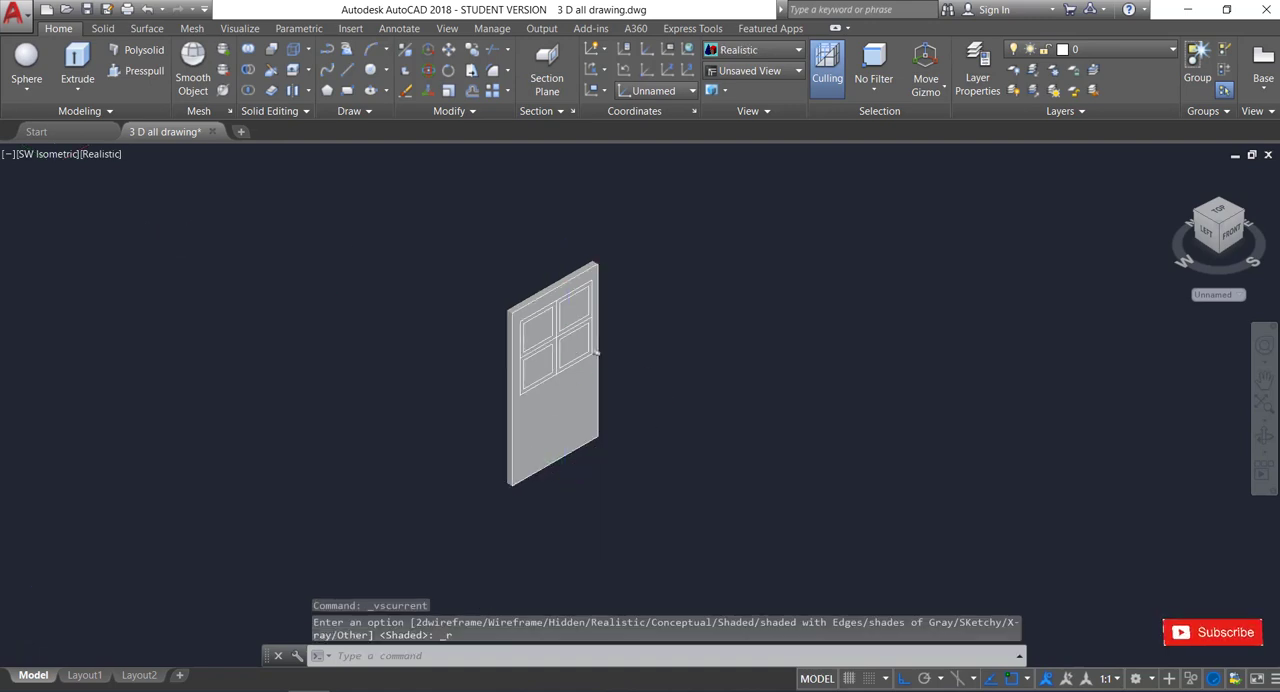
{"action": "scroll", "coordinate": [568, 460], "scroll_direction": "up", "scroll_amount": 3}
{"action": "scroll", "coordinate": [565, 467], "scroll_direction": "down", "scroll_amount": 2}
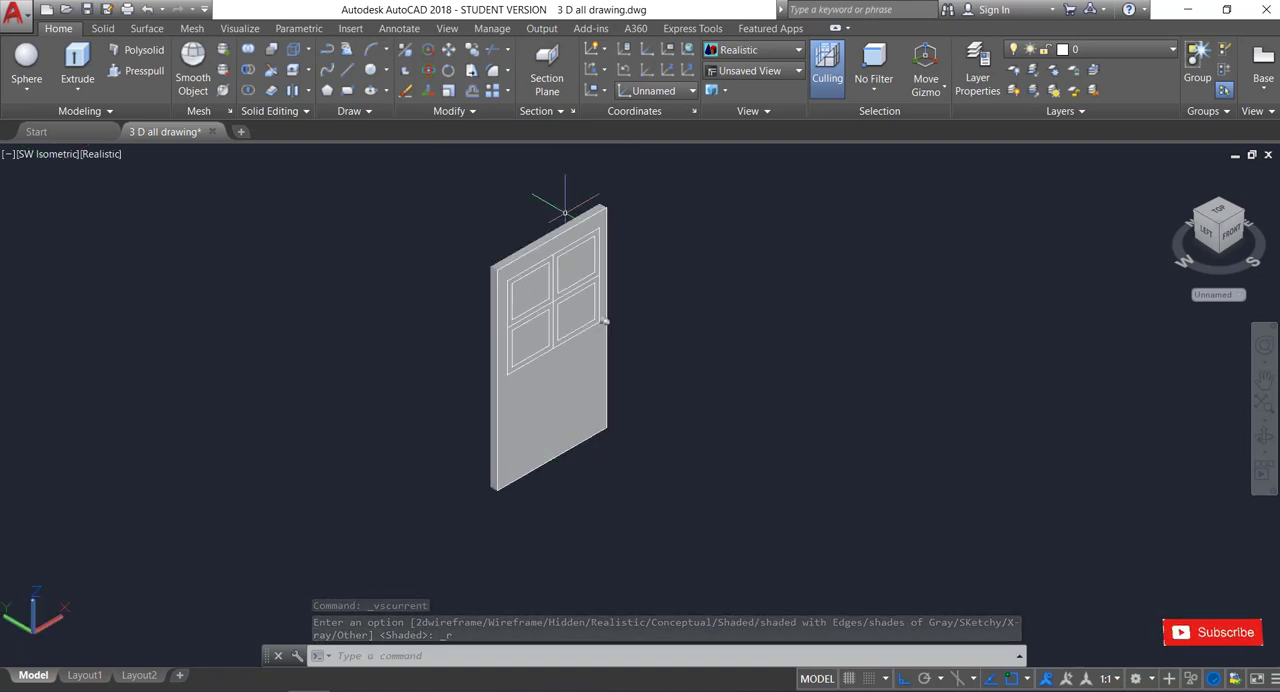
{"action": "scroll", "coordinate": [565, 212], "scroll_direction": "up", "scroll_amount": 2}
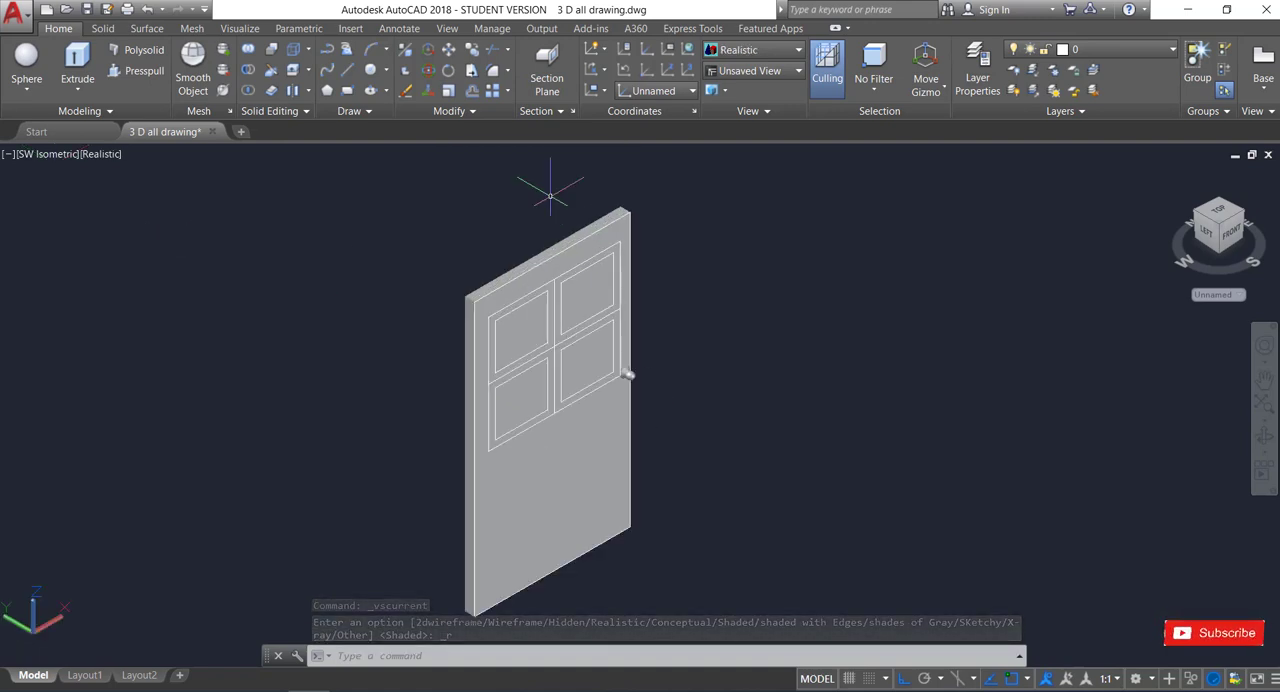
Union the four inner panes in the door's upper part into one solid.
{"action": "left_click", "coordinate": [1262, 437]}
{"action": "left_click_drag", "start_coordinate": [726, 478], "coordinate": [600, 429]}
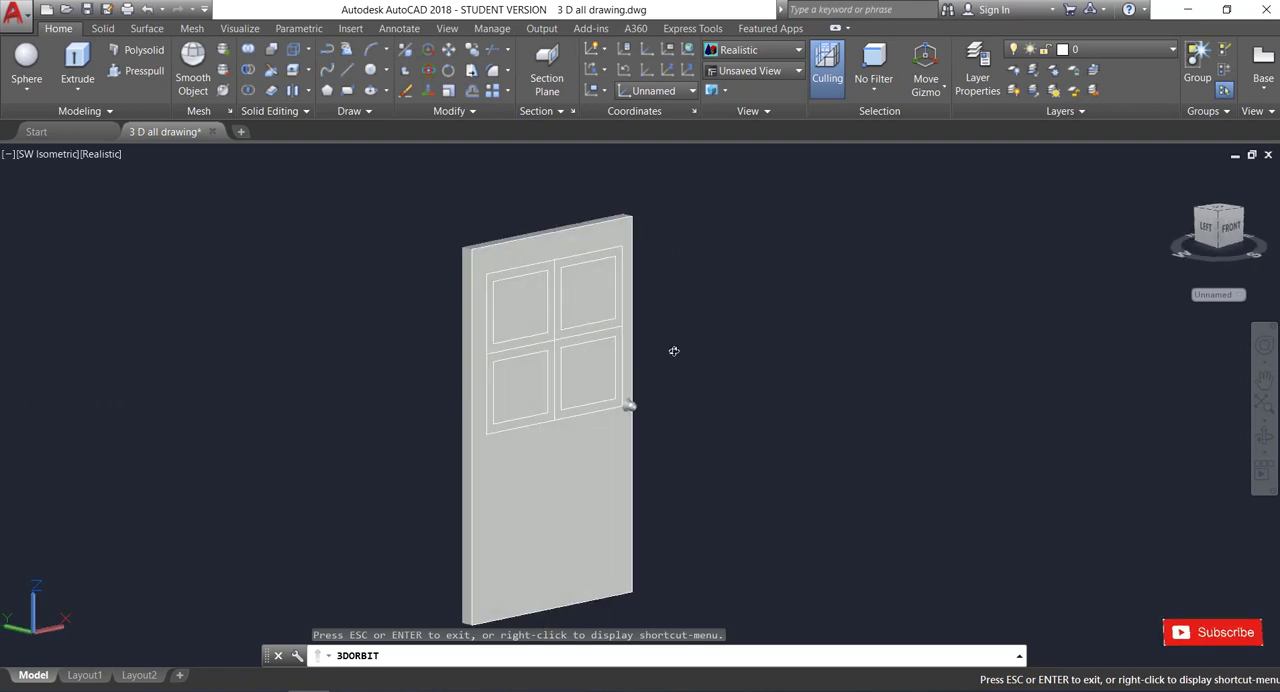
{"action": "left_click_drag", "start_coordinate": [674, 351], "coordinate": [692, 434]}
{"action": "scroll", "coordinate": [669, 462], "scroll_direction": "up", "scroll_amount": 2}
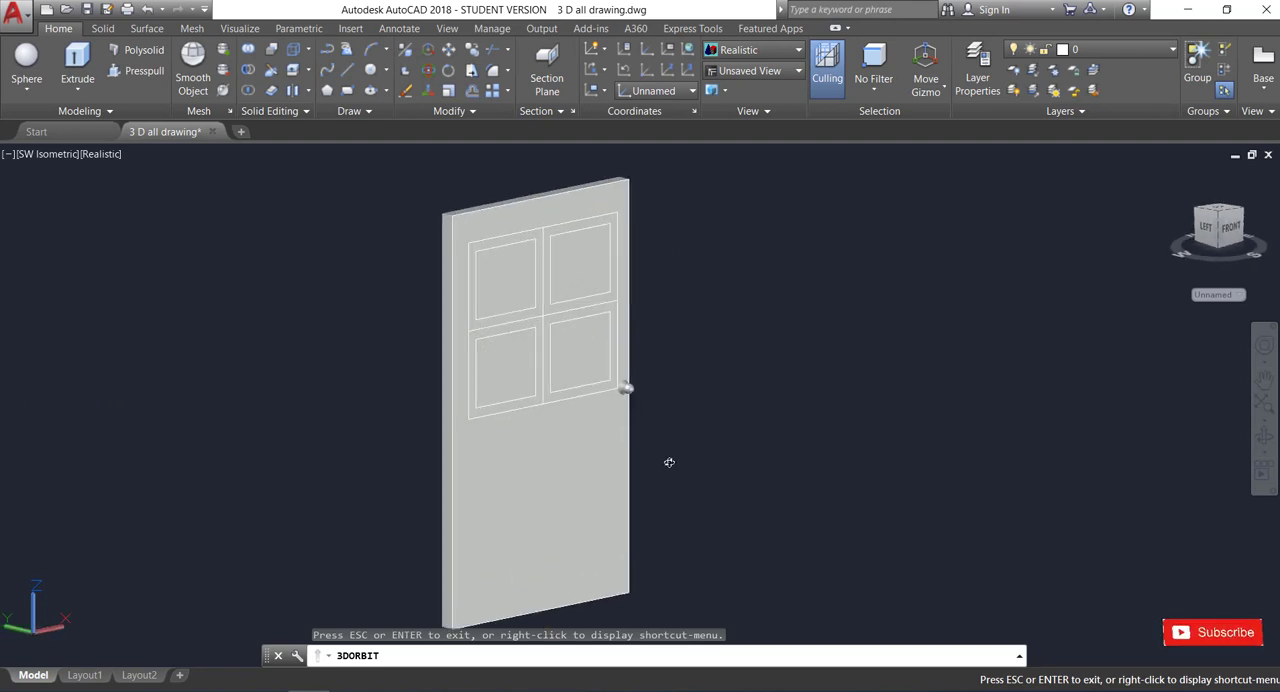
{"action": "left_click", "coordinate": [505, 280]}
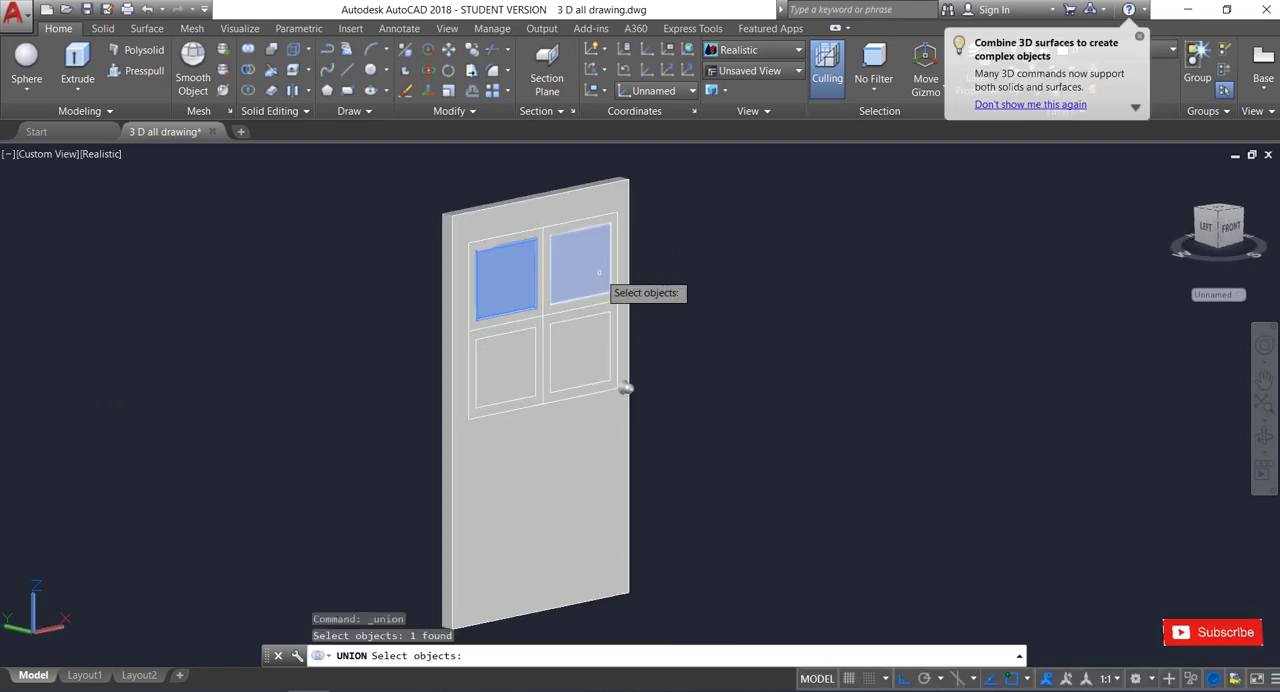
{"action": "left_click", "coordinate": [580, 262]}
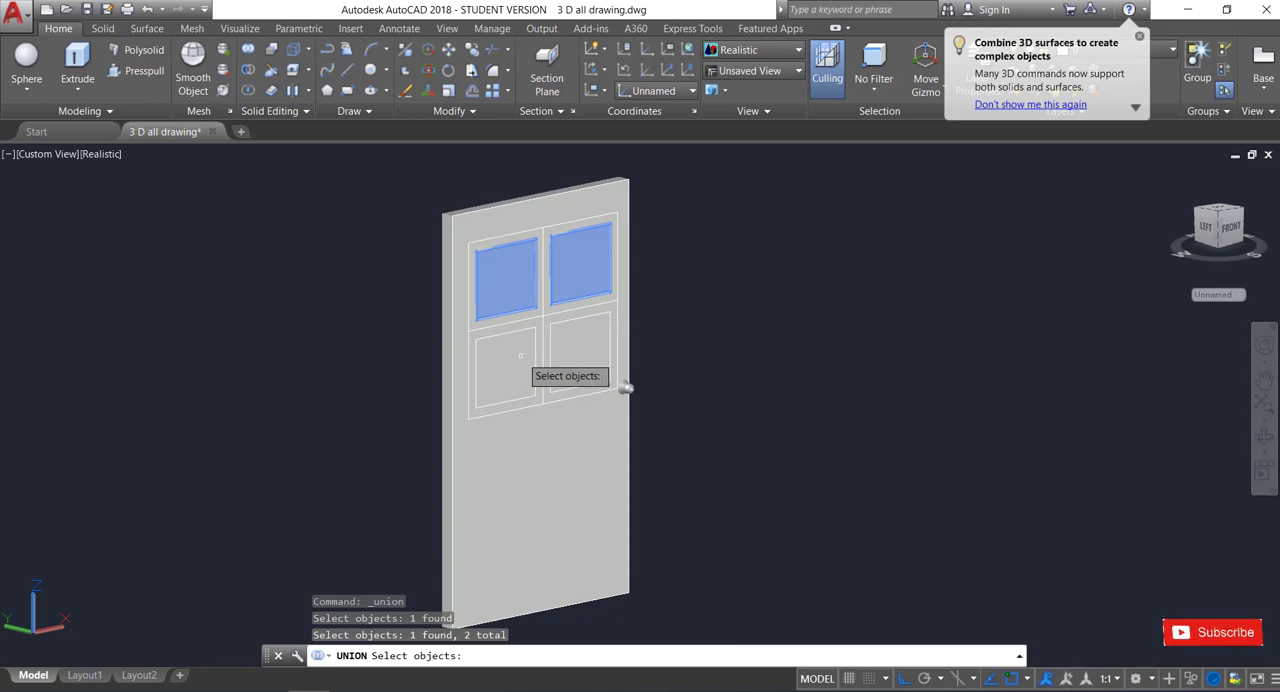
{"action": "left_click", "coordinate": [518, 360]}
{"action": "left_click", "coordinate": [590, 348]}
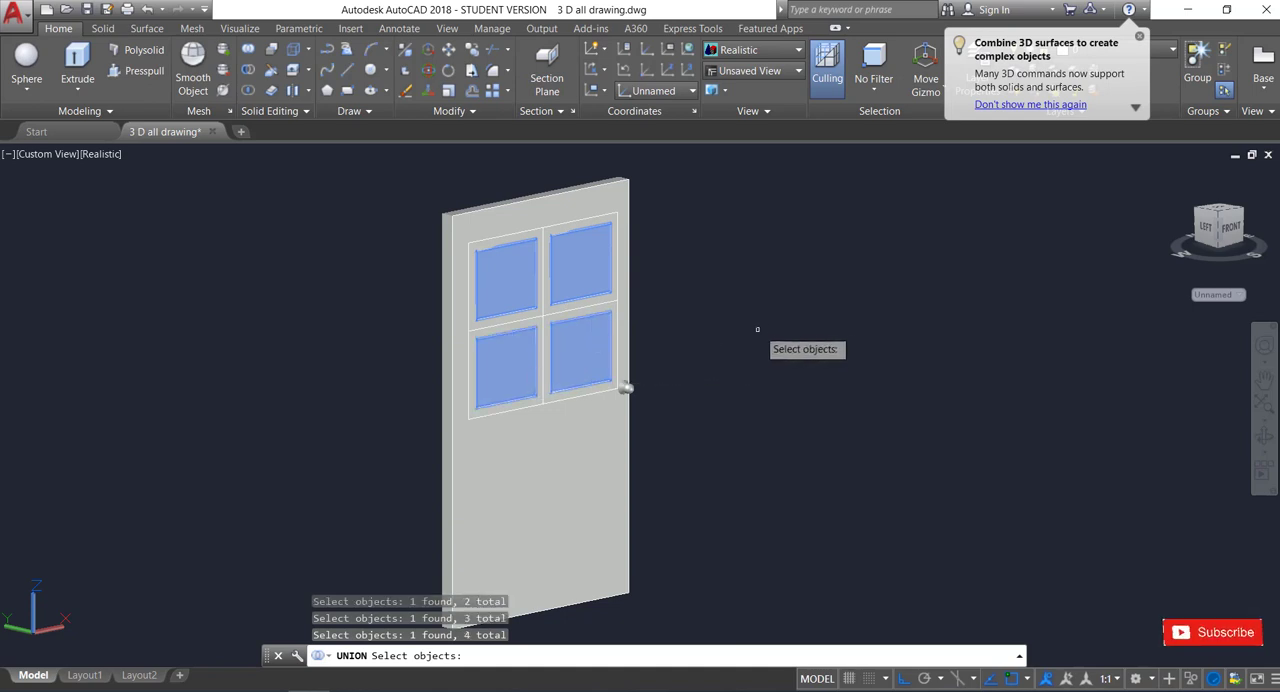
{"action": "key", "text": "Return"}
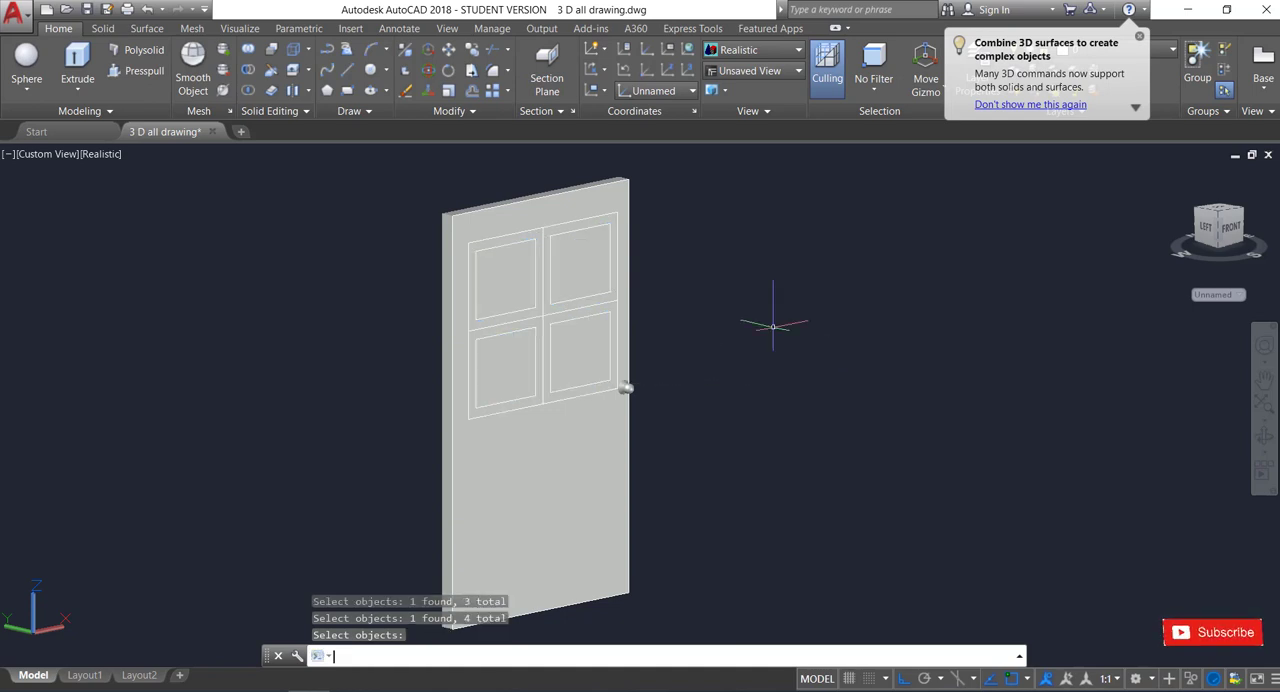
Union the four frames surrounding the panes into one solid.
{"action": "left_click", "coordinate": [255, 51]}
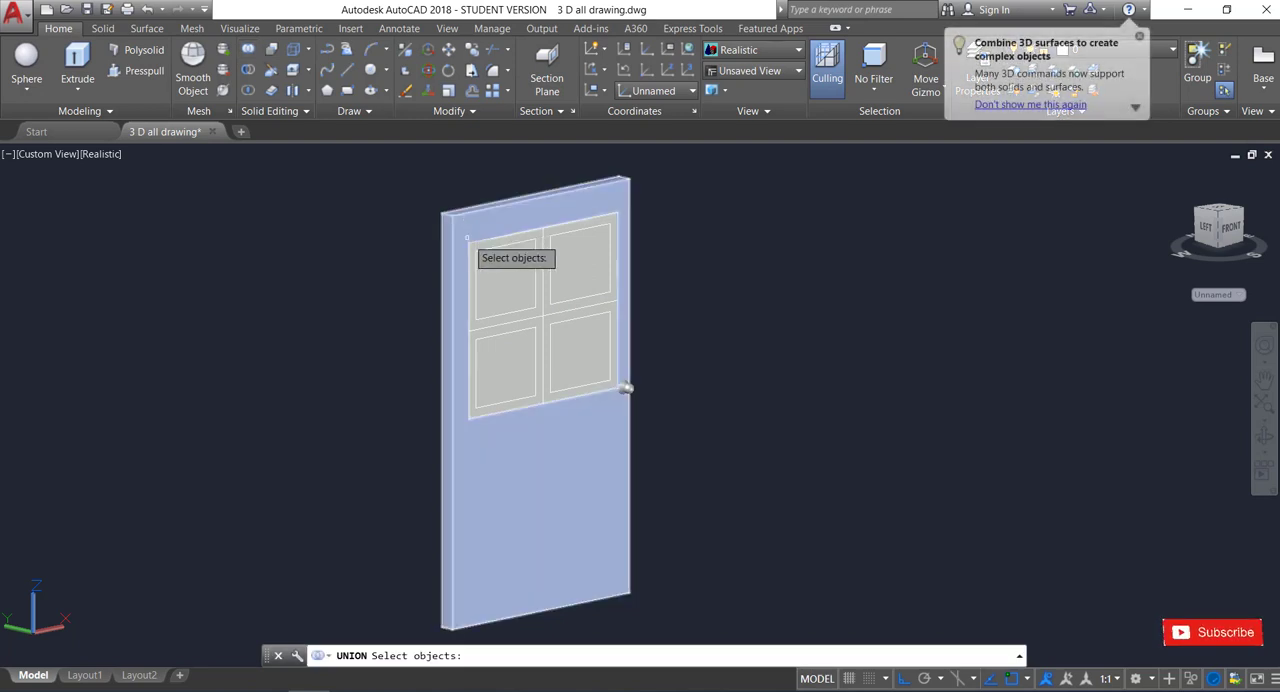
{"action": "left_click", "coordinate": [500, 243]}
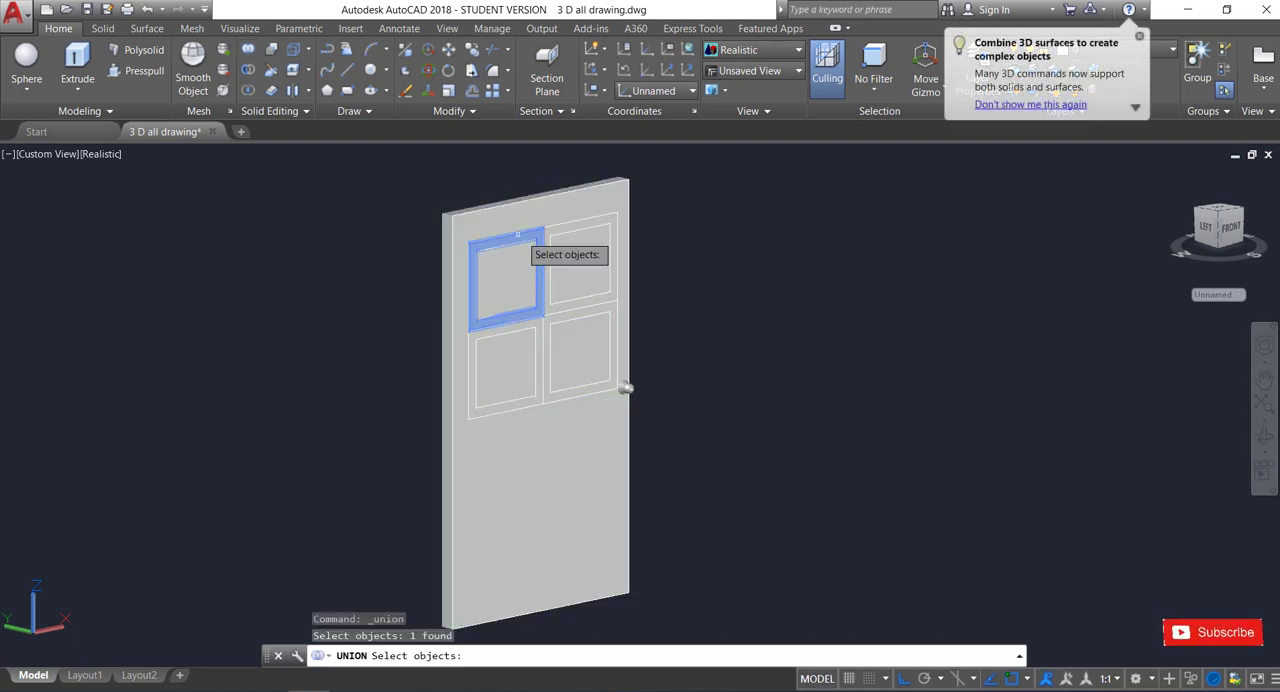
{"action": "left_click", "coordinate": [580, 227]}
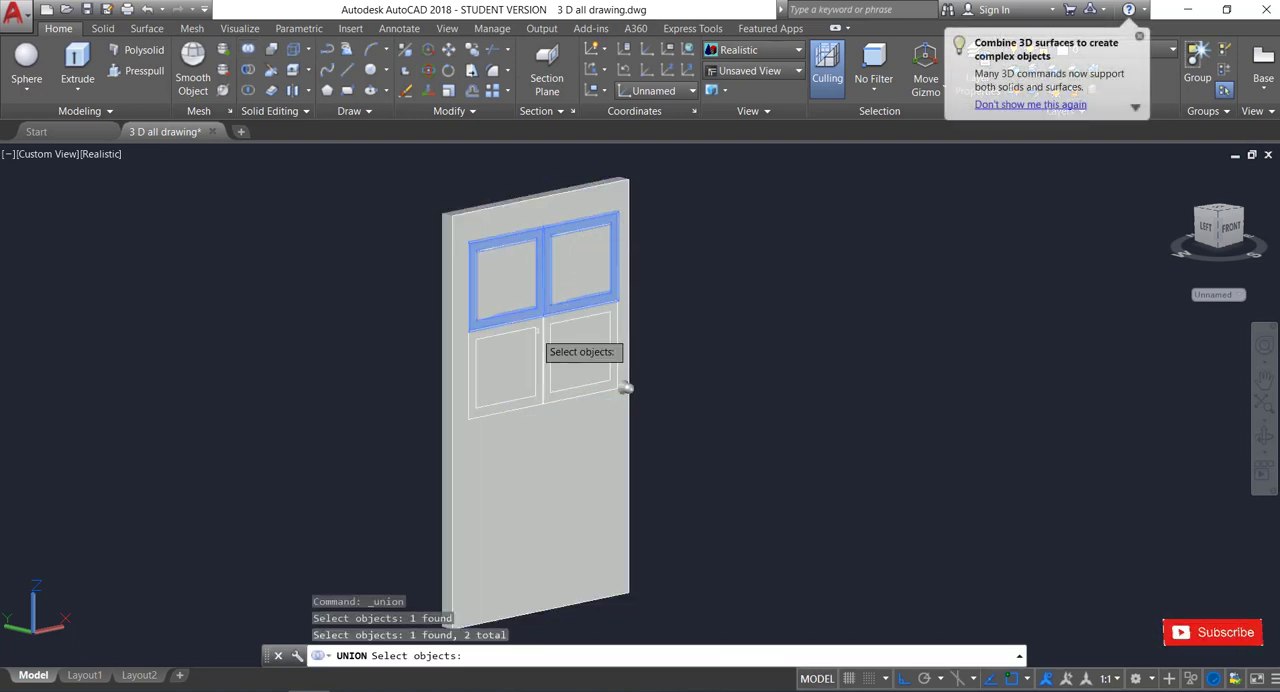
{"action": "left_click", "coordinate": [515, 330]}
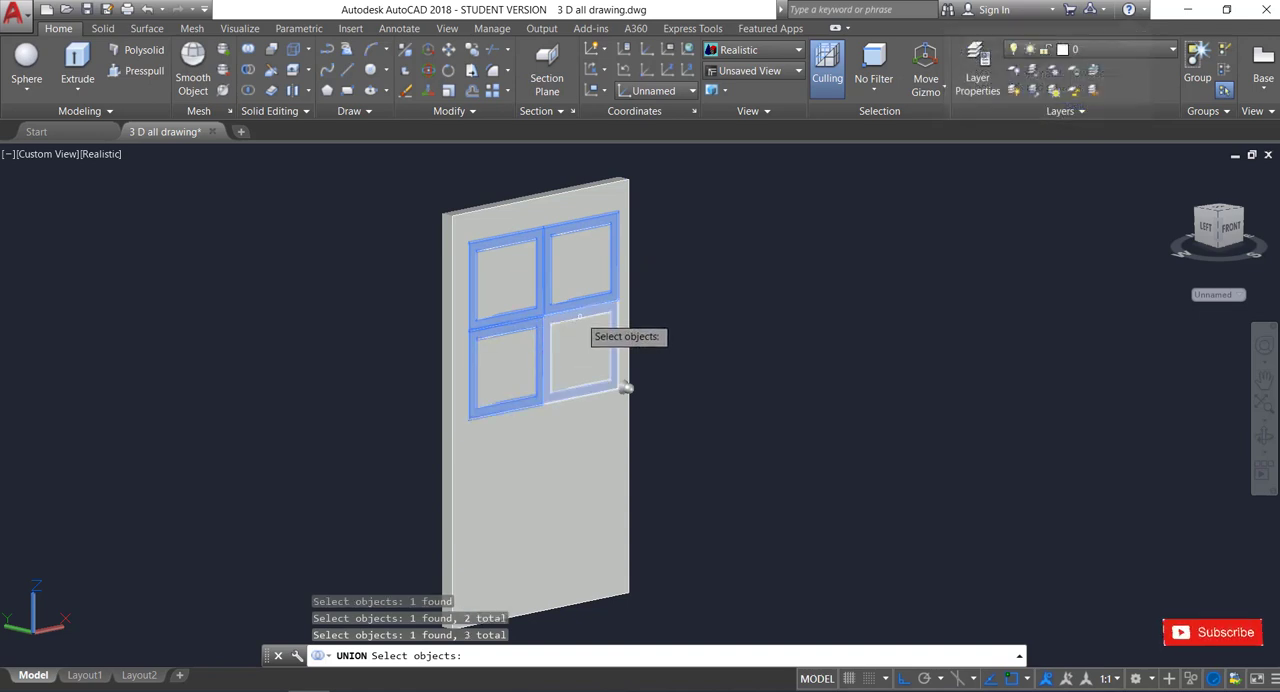
{"action": "left_click", "coordinate": [575, 312]}
{"action": "key", "text": "Return"}
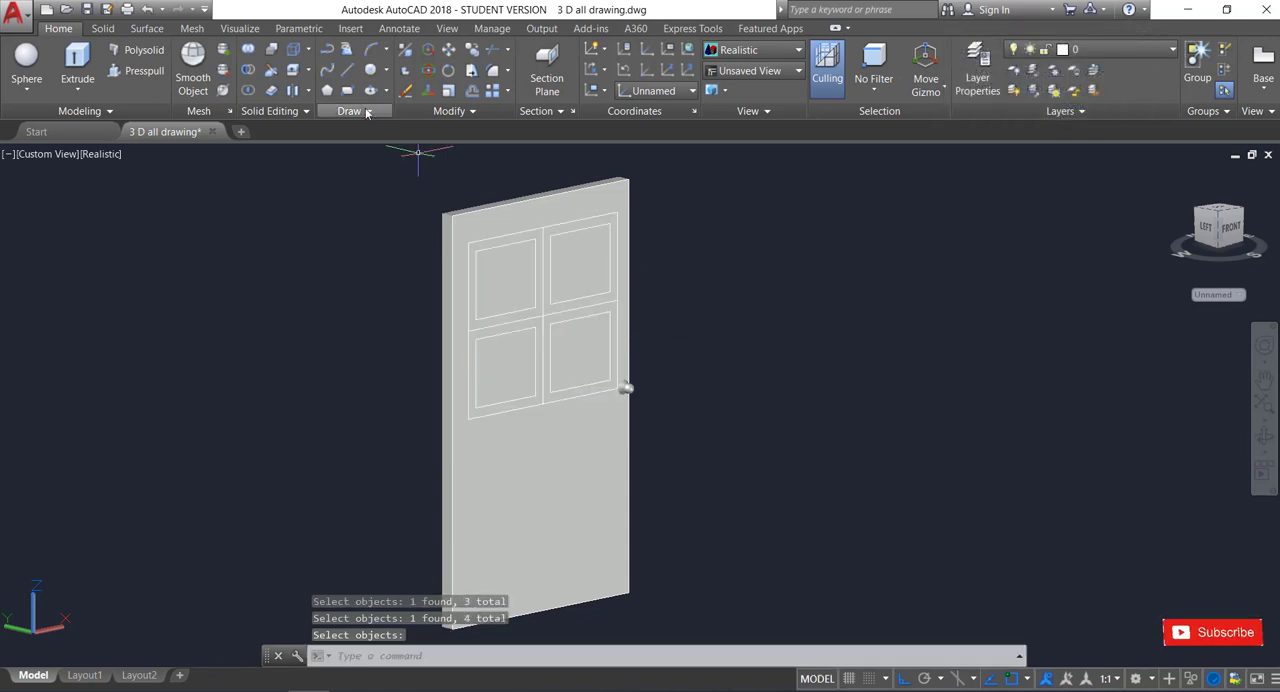
{"action": "left_click", "coordinate": [249, 51]}
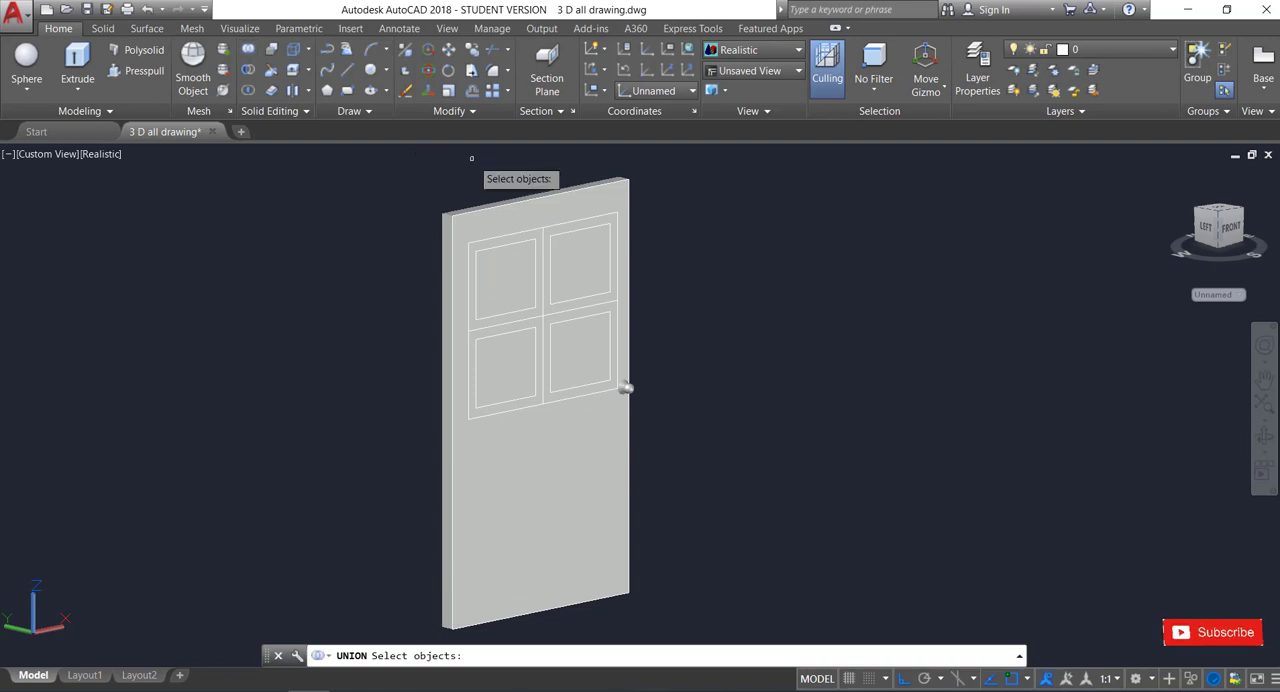
{"action": "left_click", "coordinate": [497, 228]}
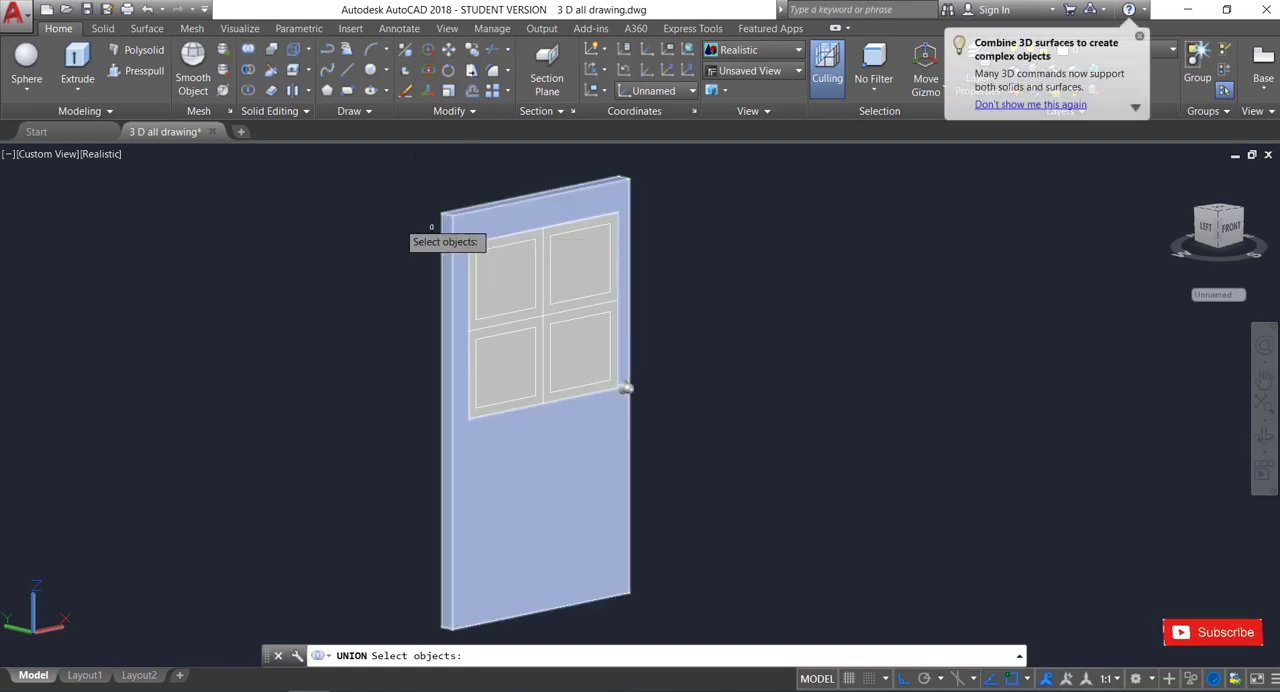
{"action": "key", "text": "Return"}
{"action": "left_click", "coordinate": [535, 216]}
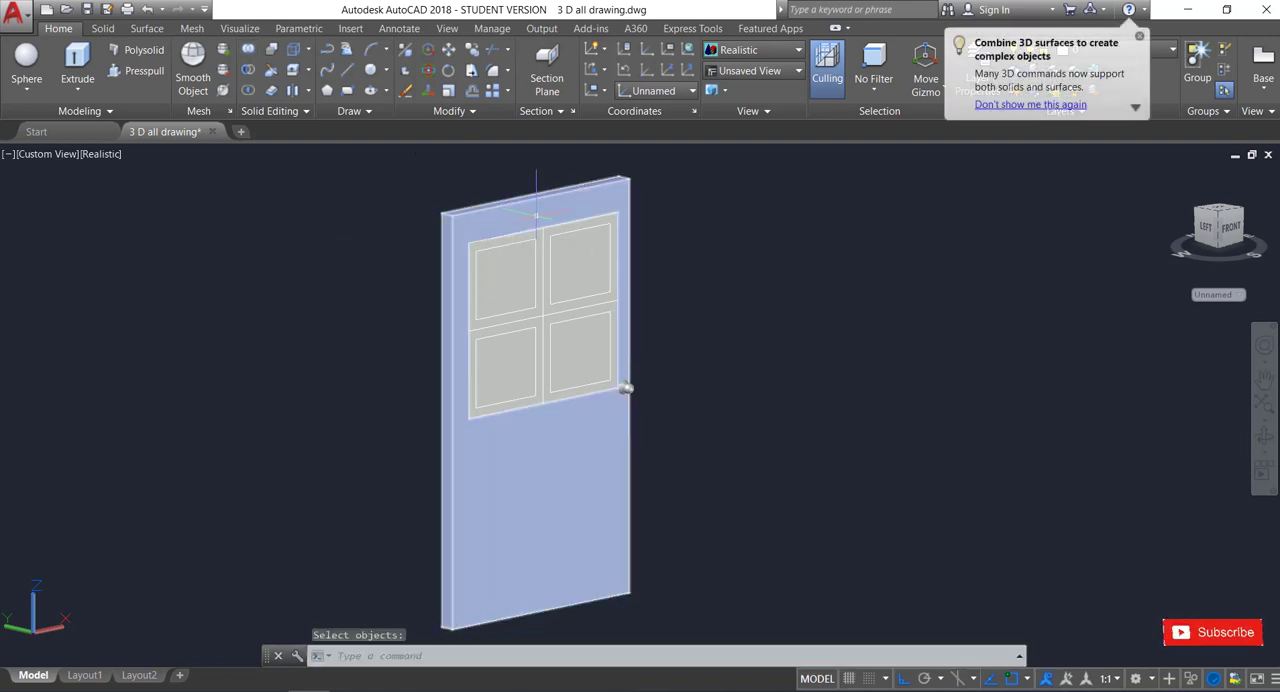
{"action": "key", "text": "Return"}
{"action": "key", "text": "Return"}
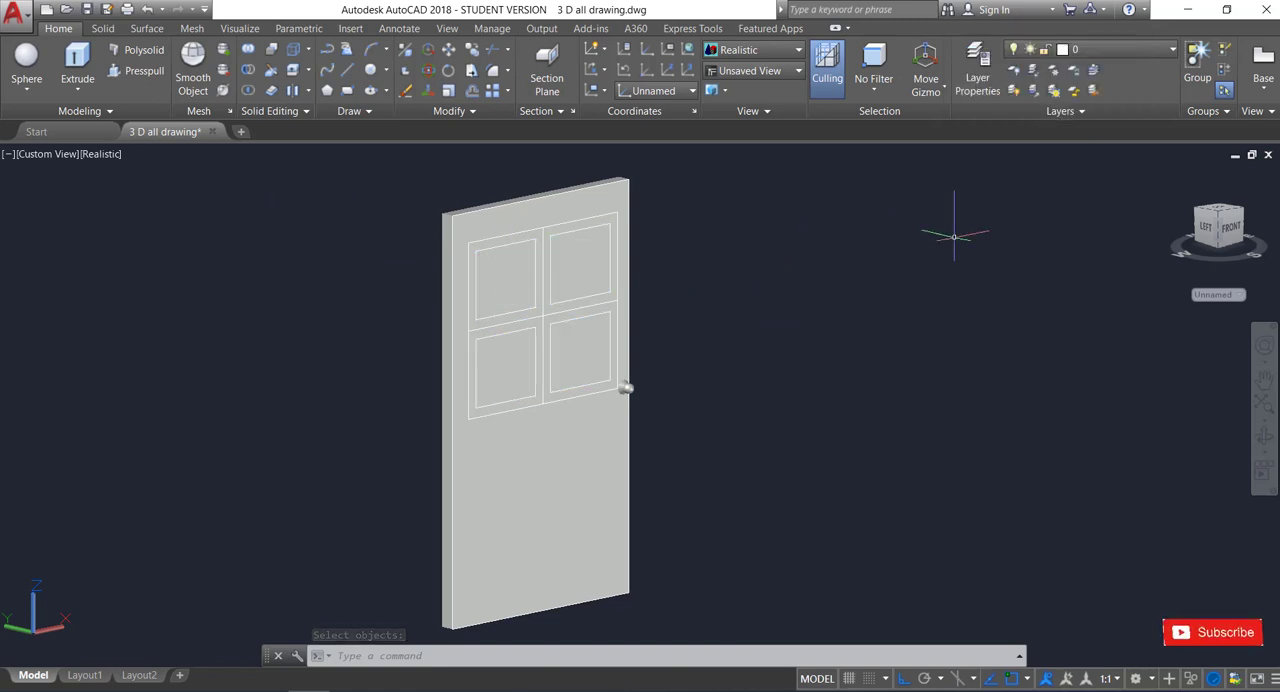
Open the Materials Browser and list the Wood materials of the Autodesk Library.
{"action": "type", "text": "m"}
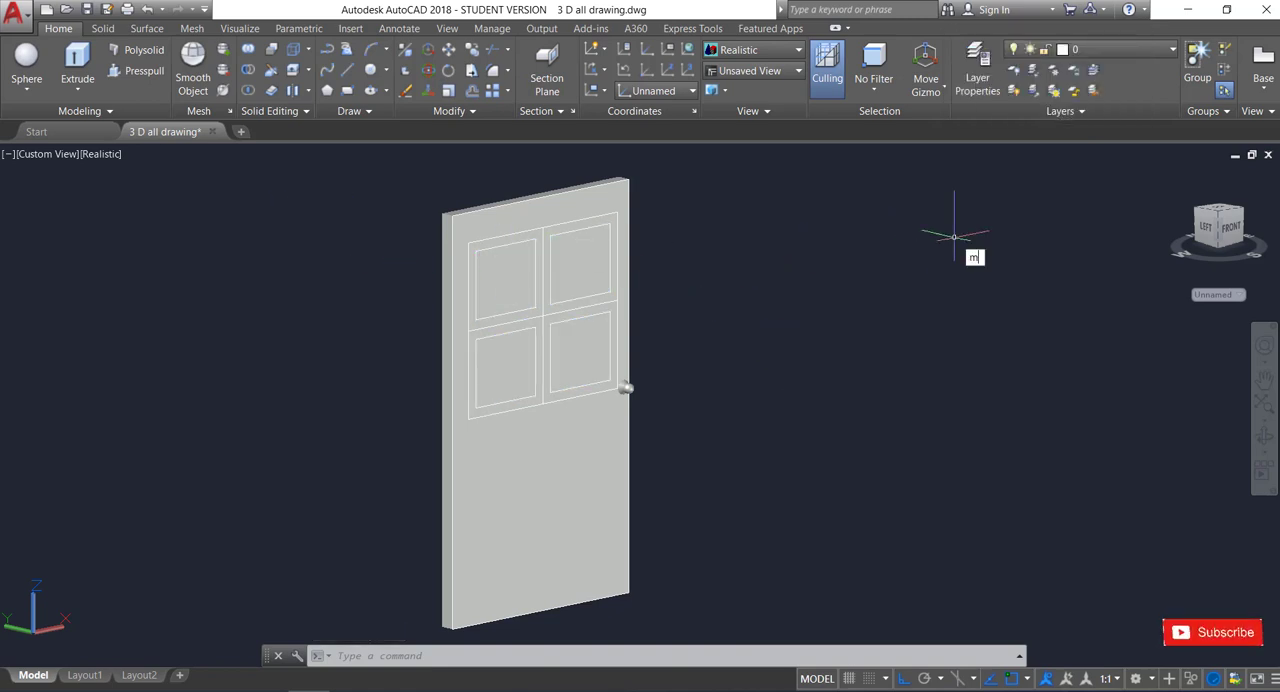
{"action": "type", "text": "at"}
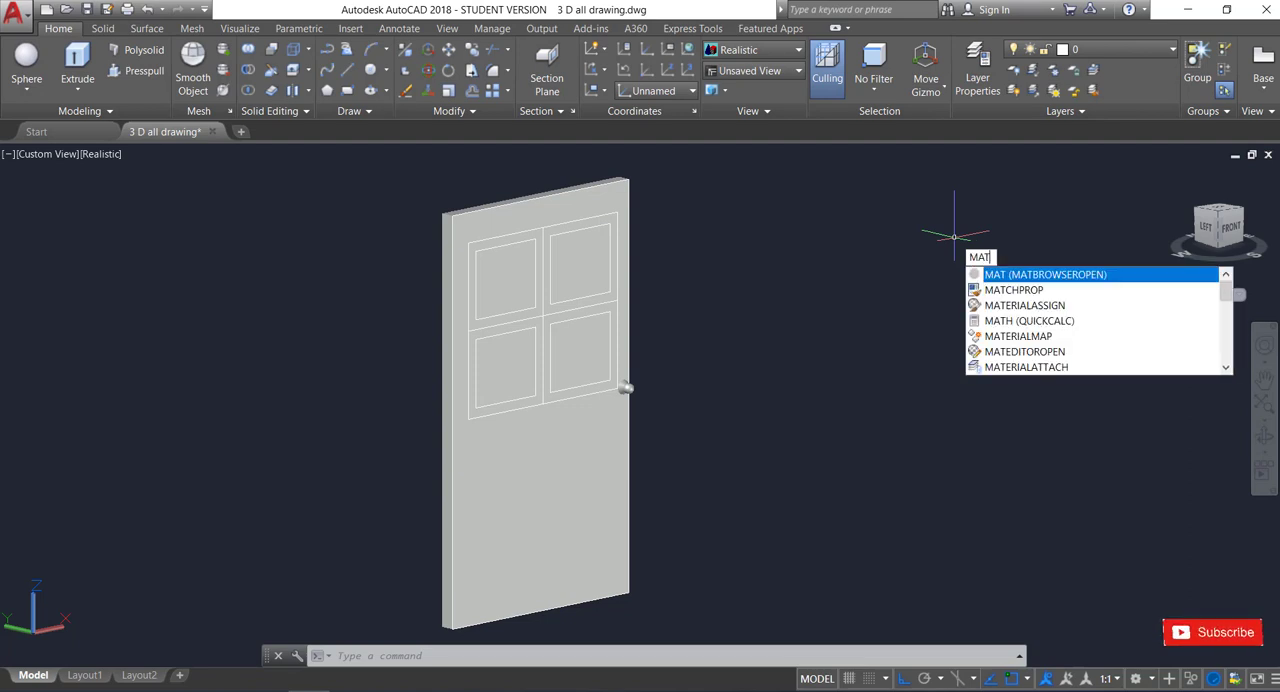
{"action": "key", "text": "Return"}
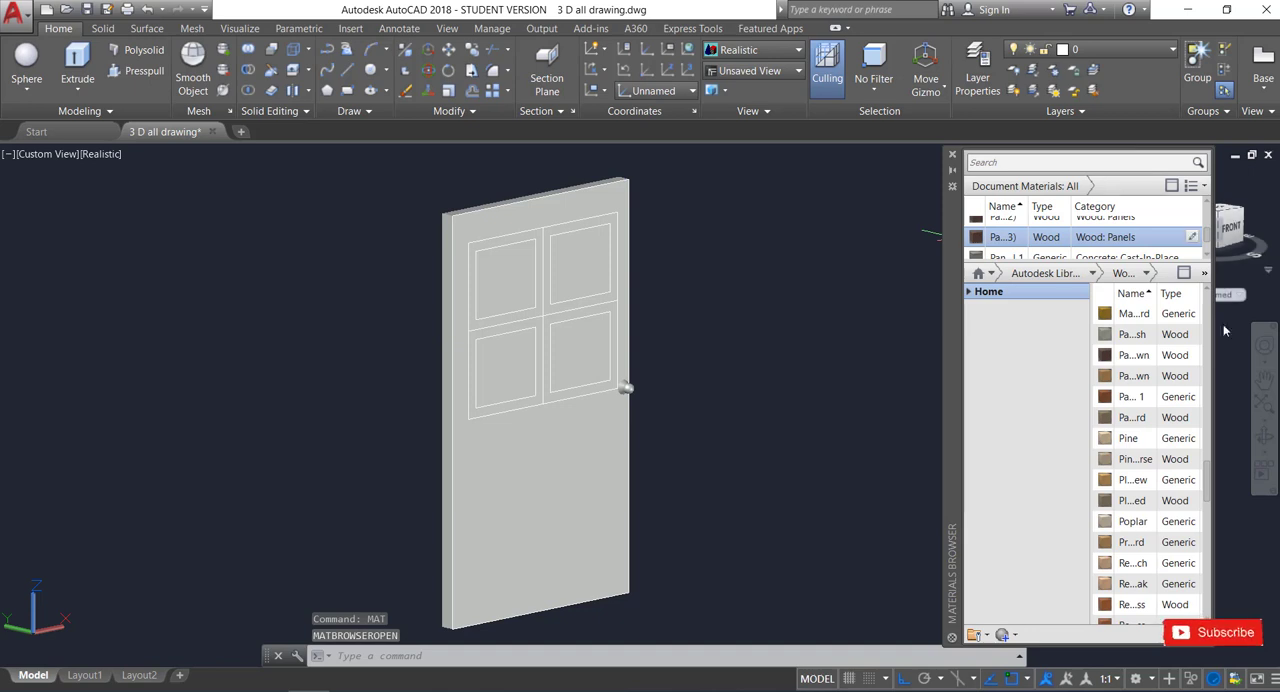
{"action": "scroll", "coordinate": [622, 388], "scroll_direction": "up", "scroll_amount": 2}
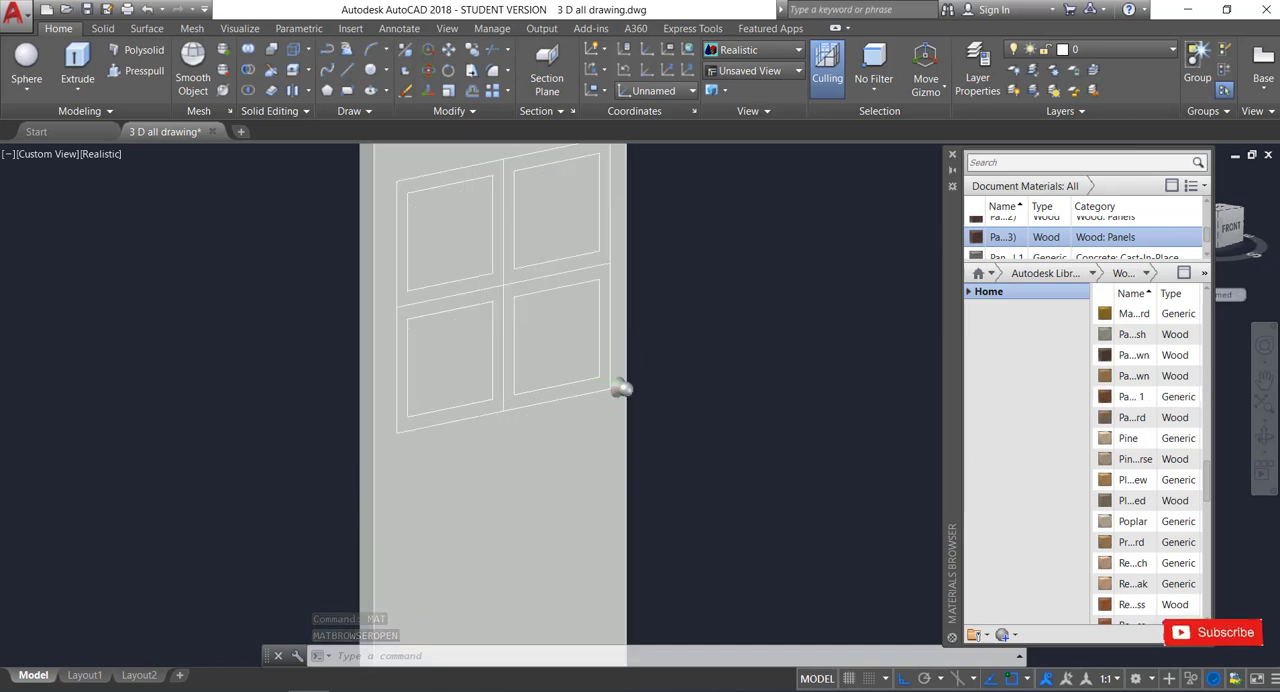
{"action": "scroll", "coordinate": [622, 388], "scroll_direction": "up", "scroll_amount": 1}
{"action": "scroll", "coordinate": [686, 429], "scroll_direction": "down", "scroll_amount": 3}
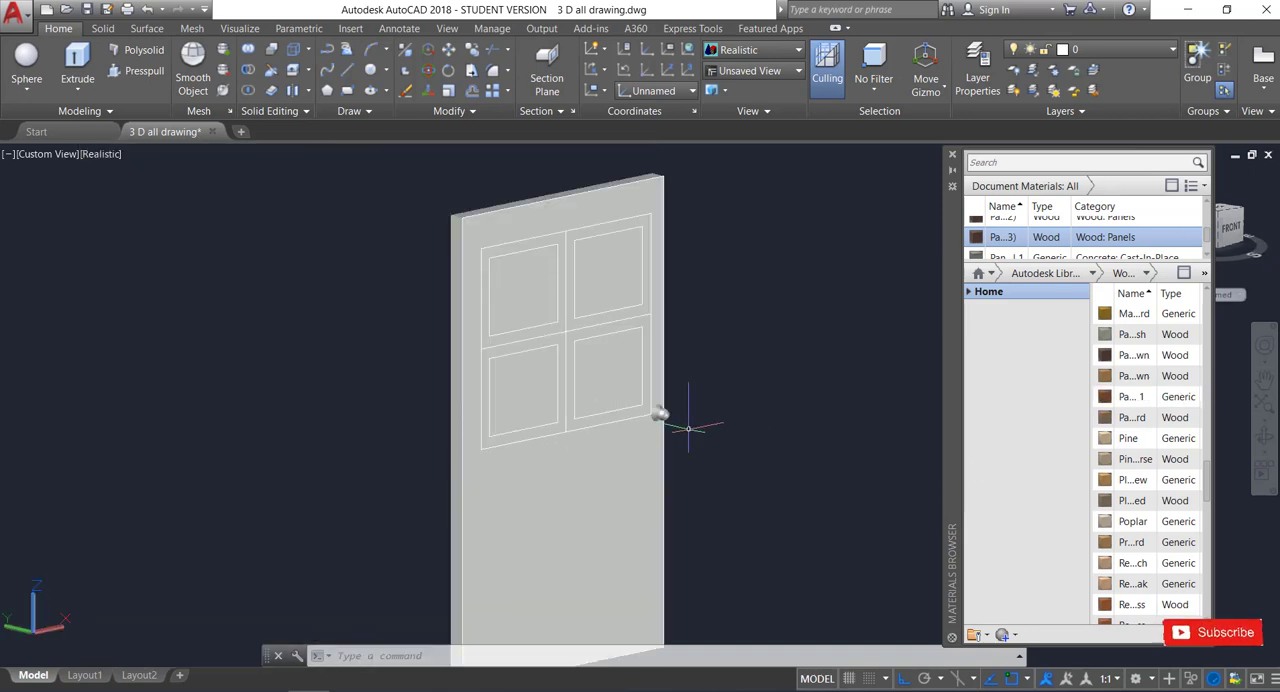
{"action": "scroll", "coordinate": [689, 414], "scroll_direction": "down", "scroll_amount": 2}
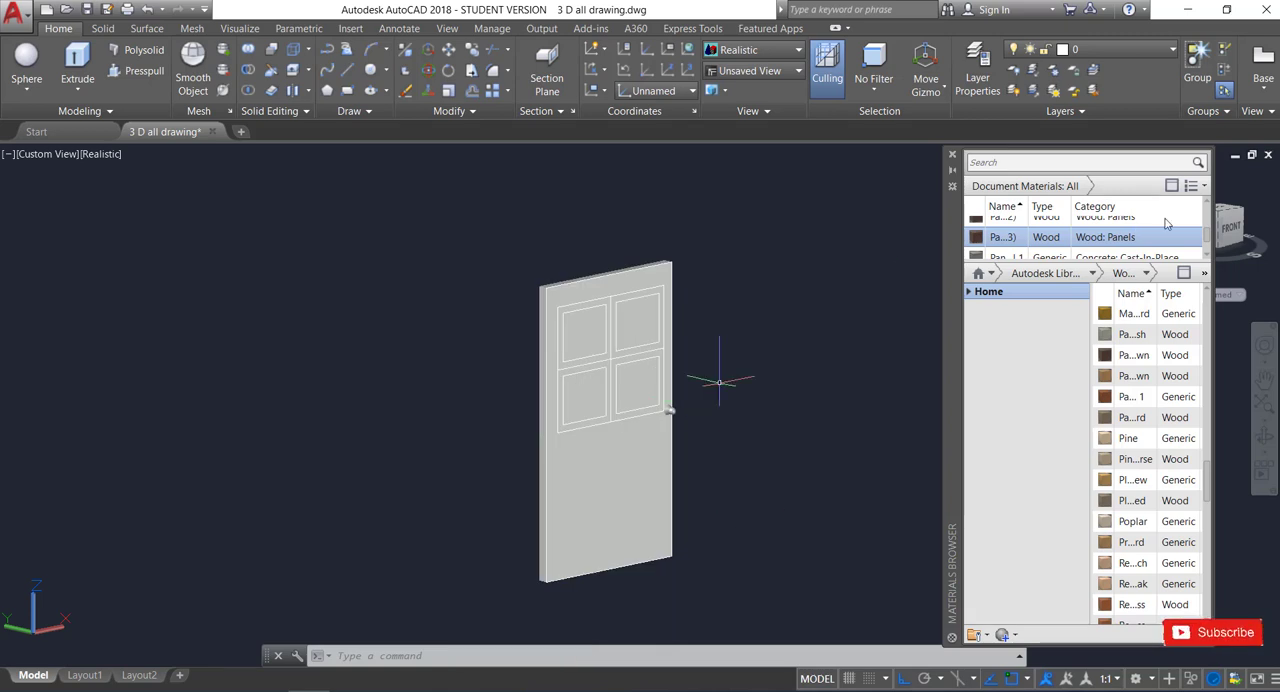
{"action": "scroll", "coordinate": [1166, 224], "scroll_direction": "up", "scroll_amount": 1}
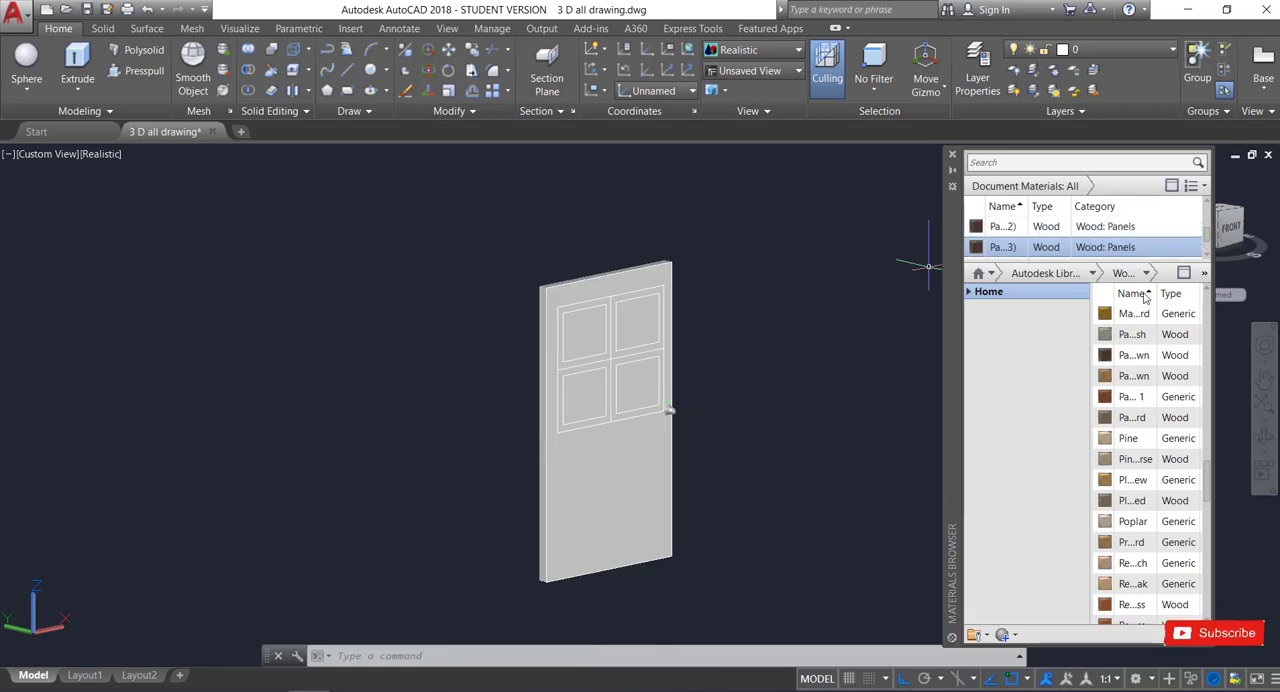
{"action": "left_click", "coordinate": [1093, 273]}
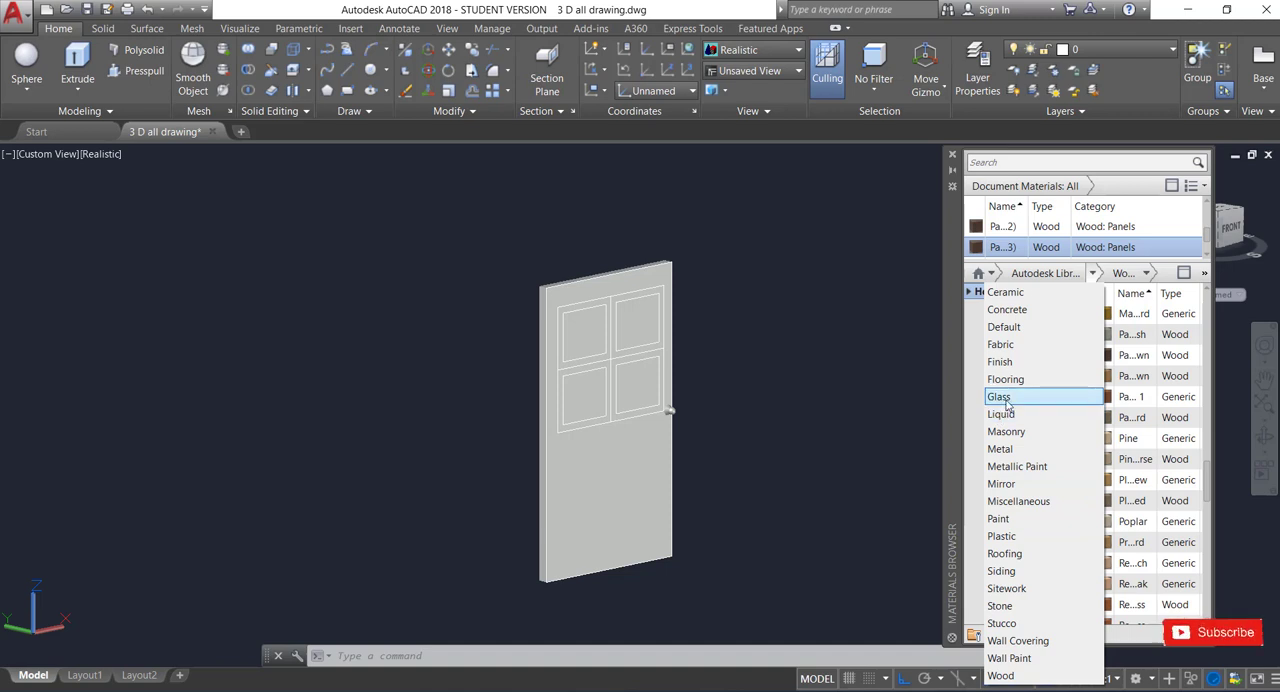
{"action": "left_click", "coordinate": [1001, 677]}
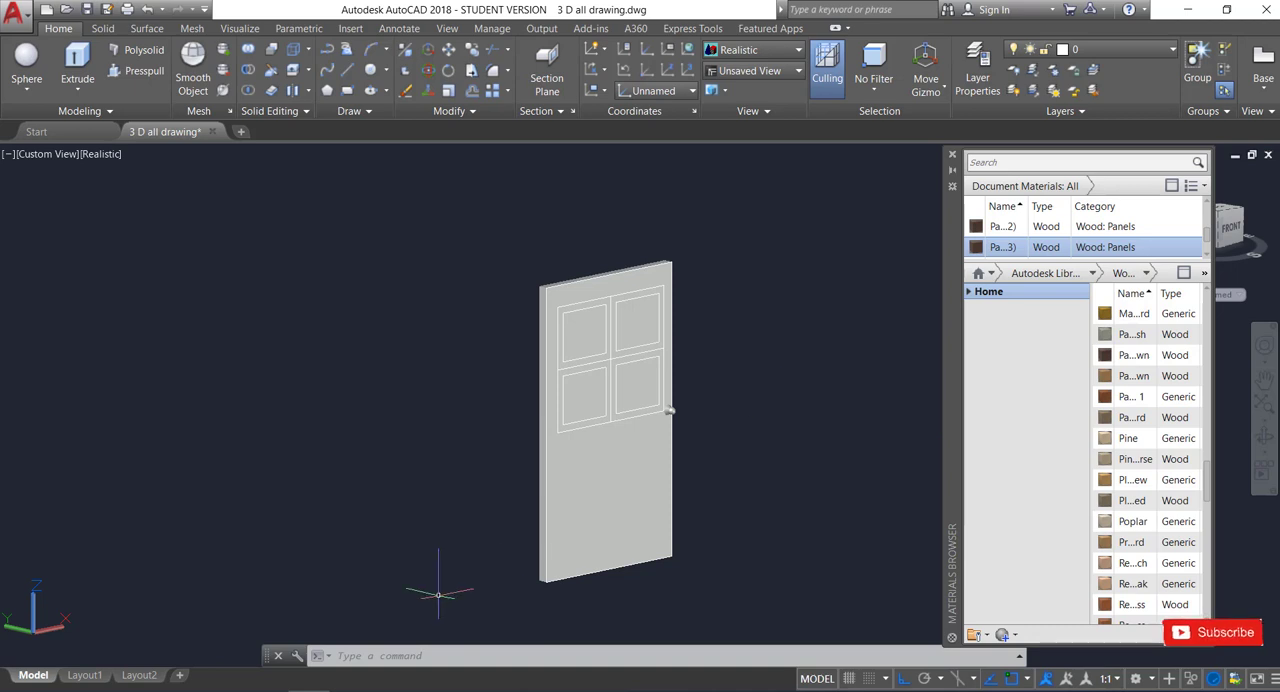
Apply the Generic wood material "As...or" from the library to the main door slab.
{"action": "left_click", "coordinate": [596, 505]}
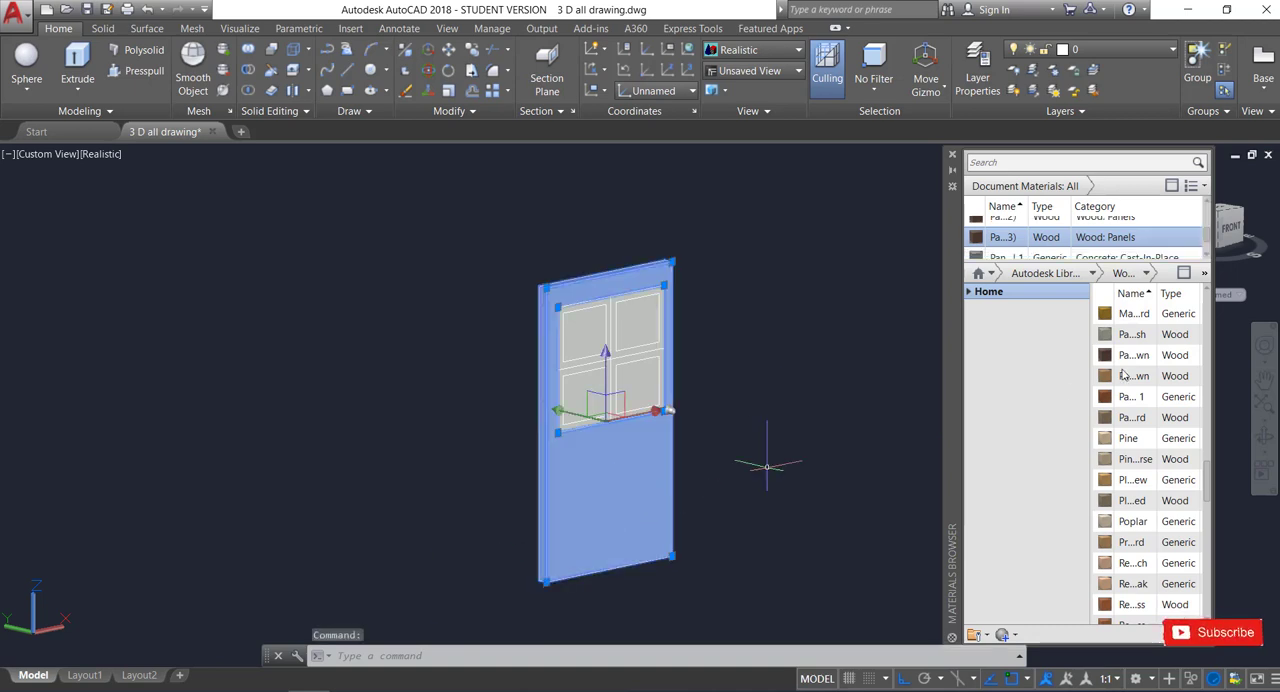
{"action": "scroll", "coordinate": [1162, 350], "scroll_direction": "up", "scroll_amount": 10}
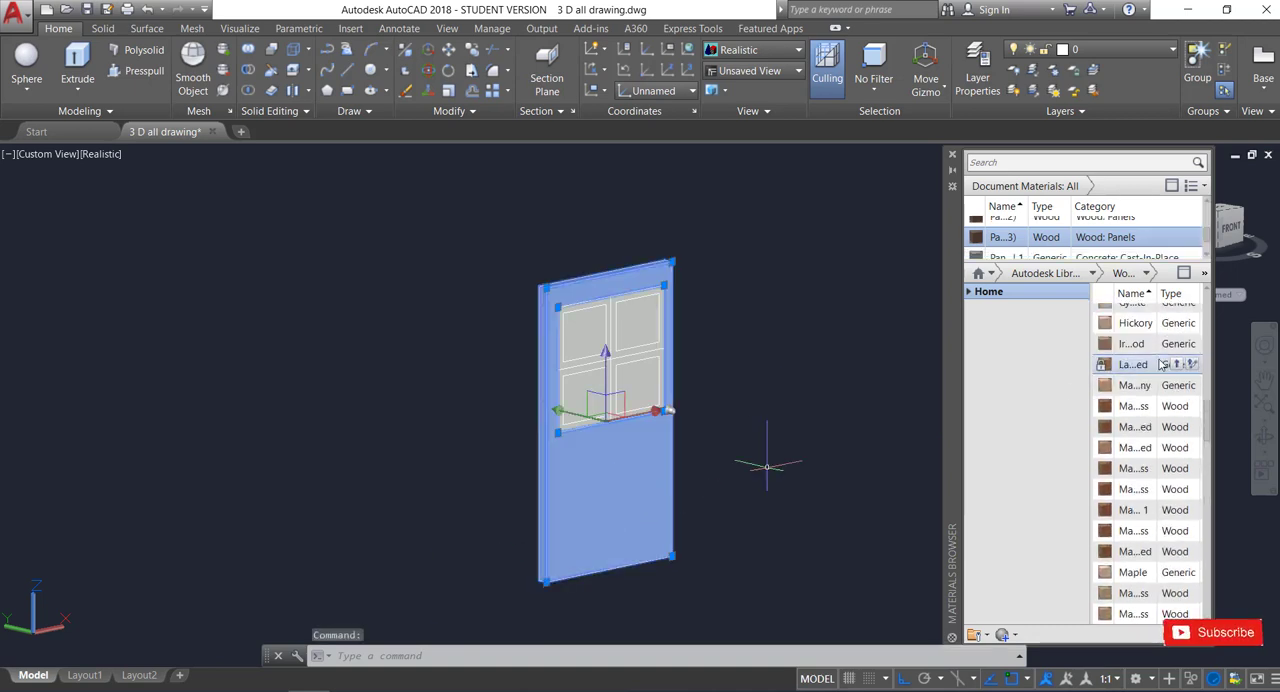
{"action": "scroll", "coordinate": [1162, 362], "scroll_direction": "up", "scroll_amount": 6}
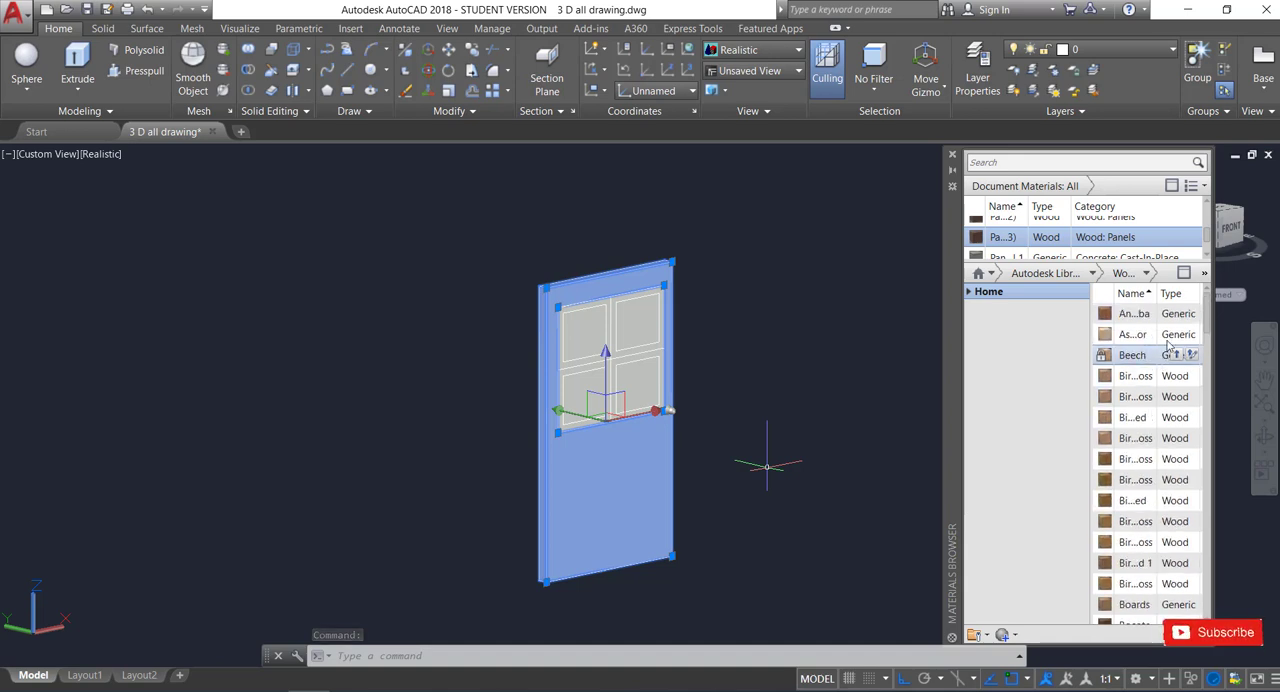
{"action": "left_click", "coordinate": [1177, 334]}
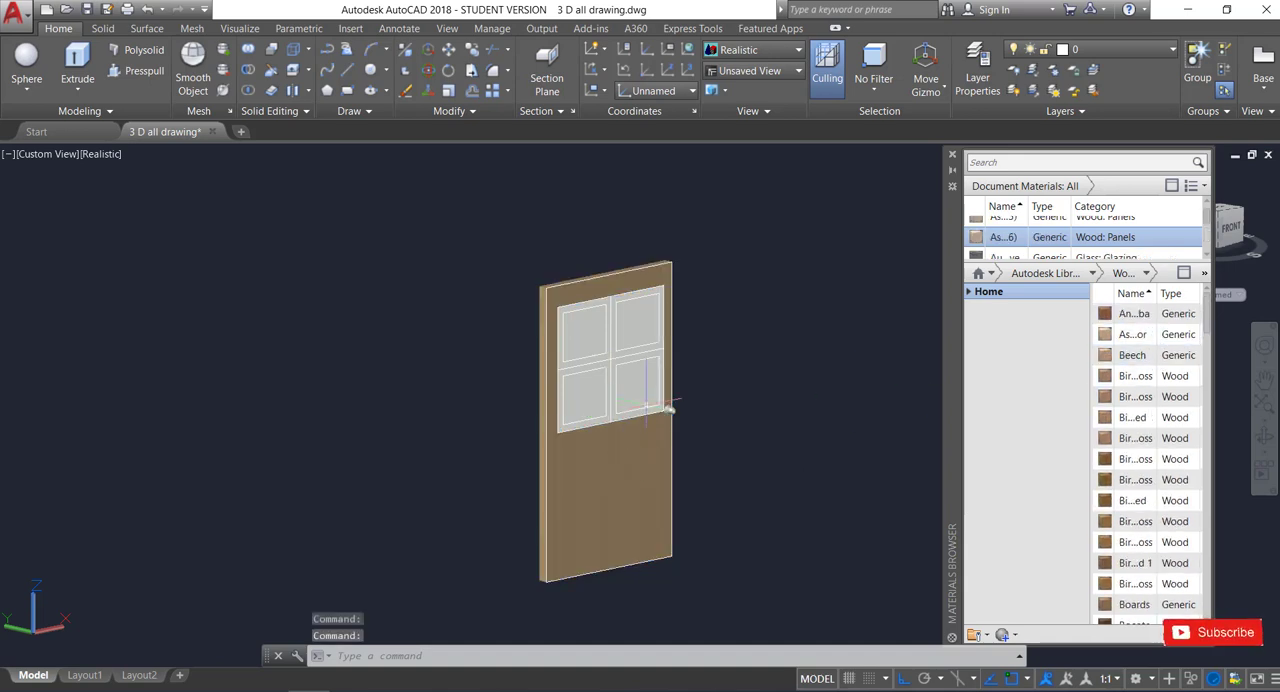
Apply the Generic wood material "An...ba" to the united frames around the panes.
{"action": "scroll", "coordinate": [595, 340], "scroll_direction": "up", "scroll_amount": 5}
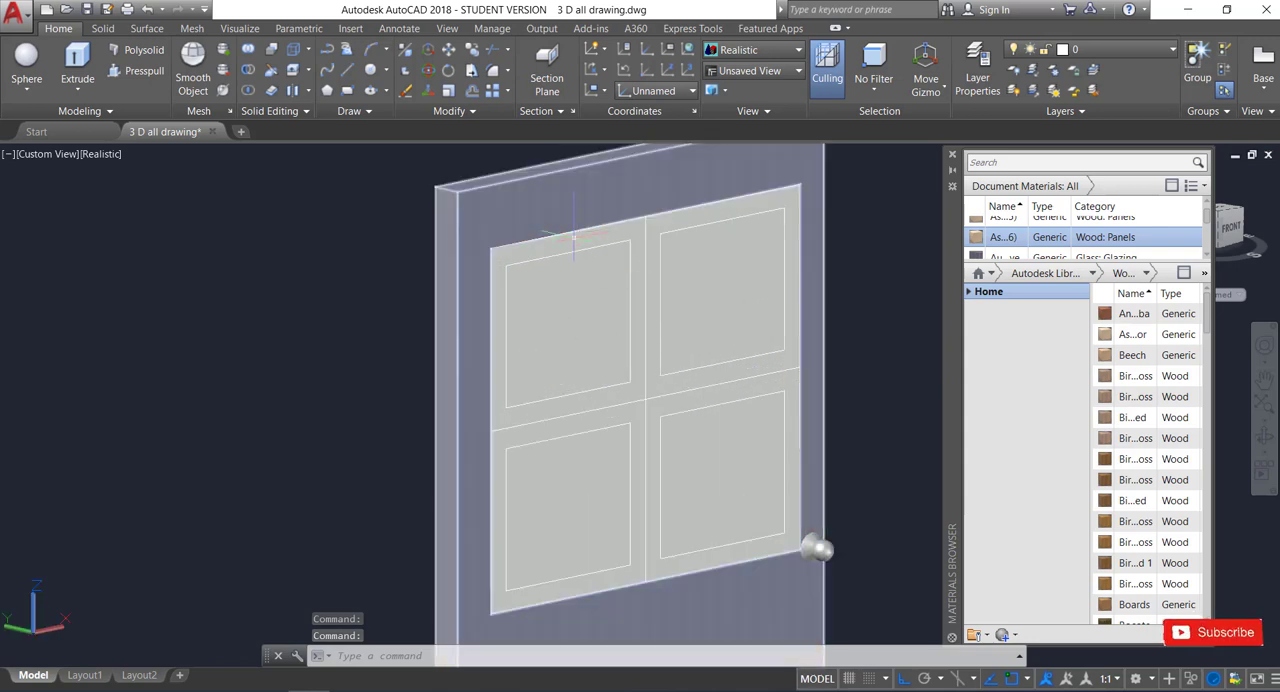
{"action": "left_click", "coordinate": [561, 240]}
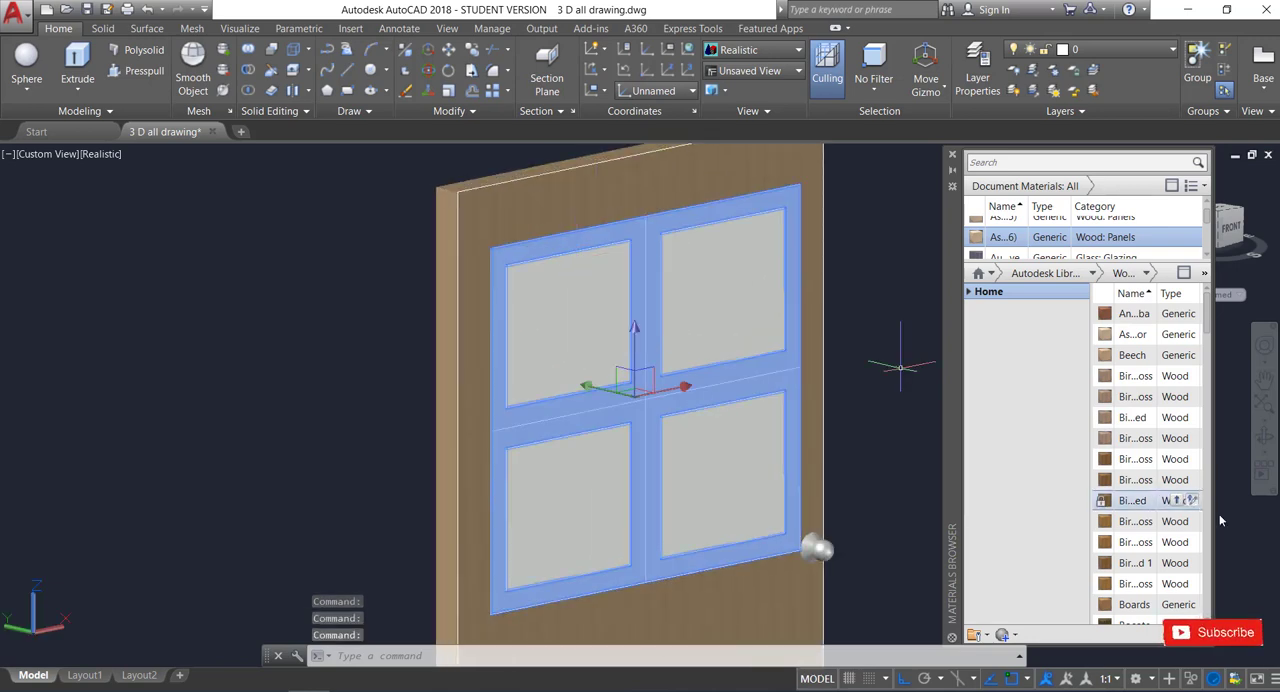
{"action": "left_click", "coordinate": [1177, 314]}
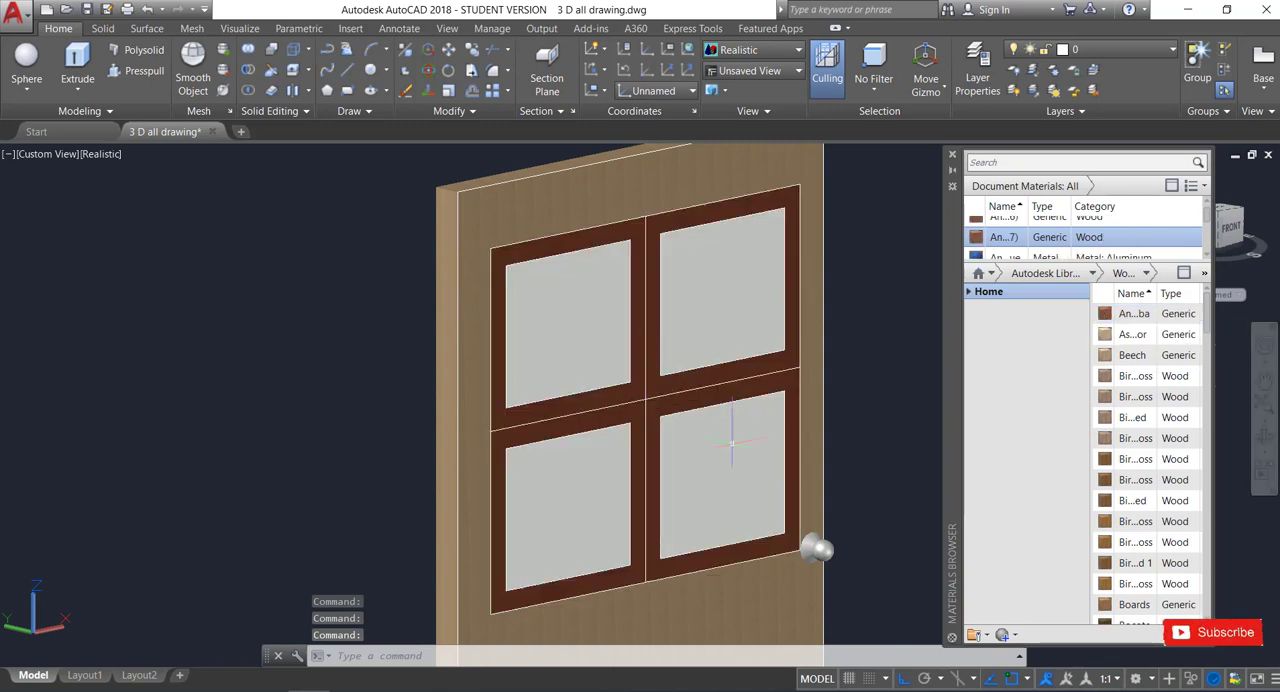
{"action": "scroll", "coordinate": [650, 423], "scroll_direction": "down", "scroll_amount": 2}
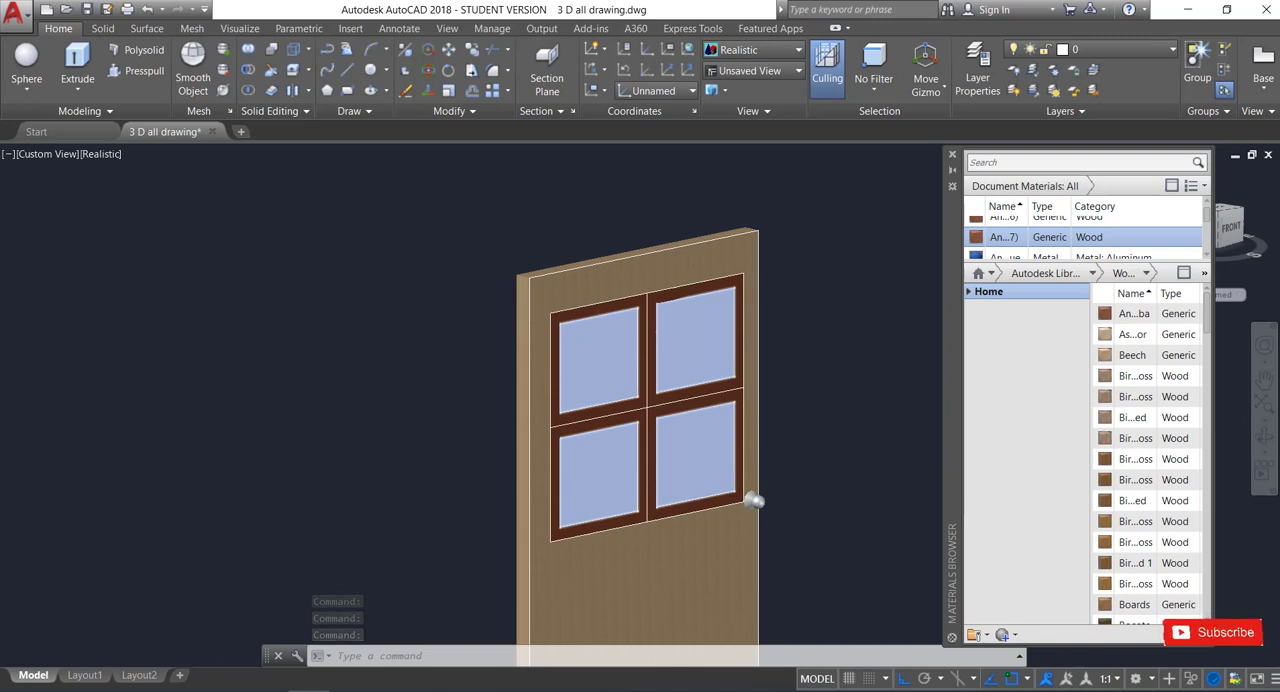
{"action": "scroll", "coordinate": [598, 320], "scroll_direction": "up", "scroll_amount": 3}
{"action": "left_click", "coordinate": [608, 287]}
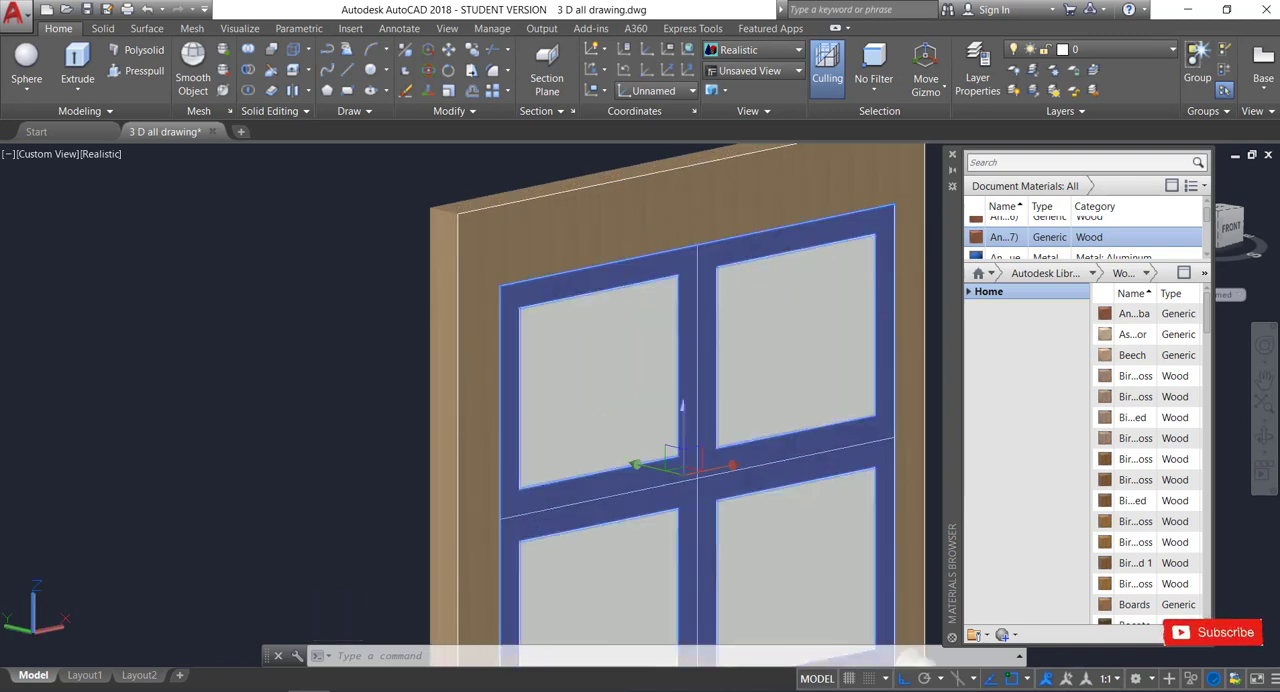
{"action": "scroll", "coordinate": [655, 403], "scroll_direction": "down", "scroll_amount": 4}
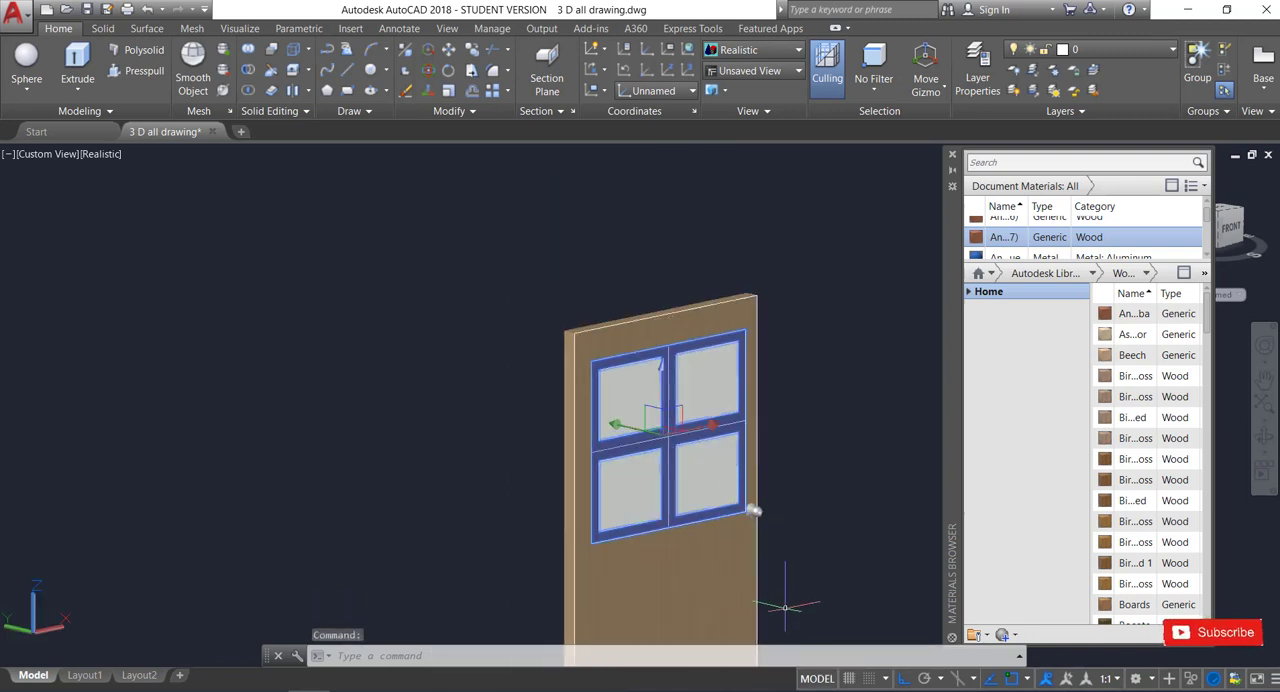
{"action": "key", "text": "Escape"}
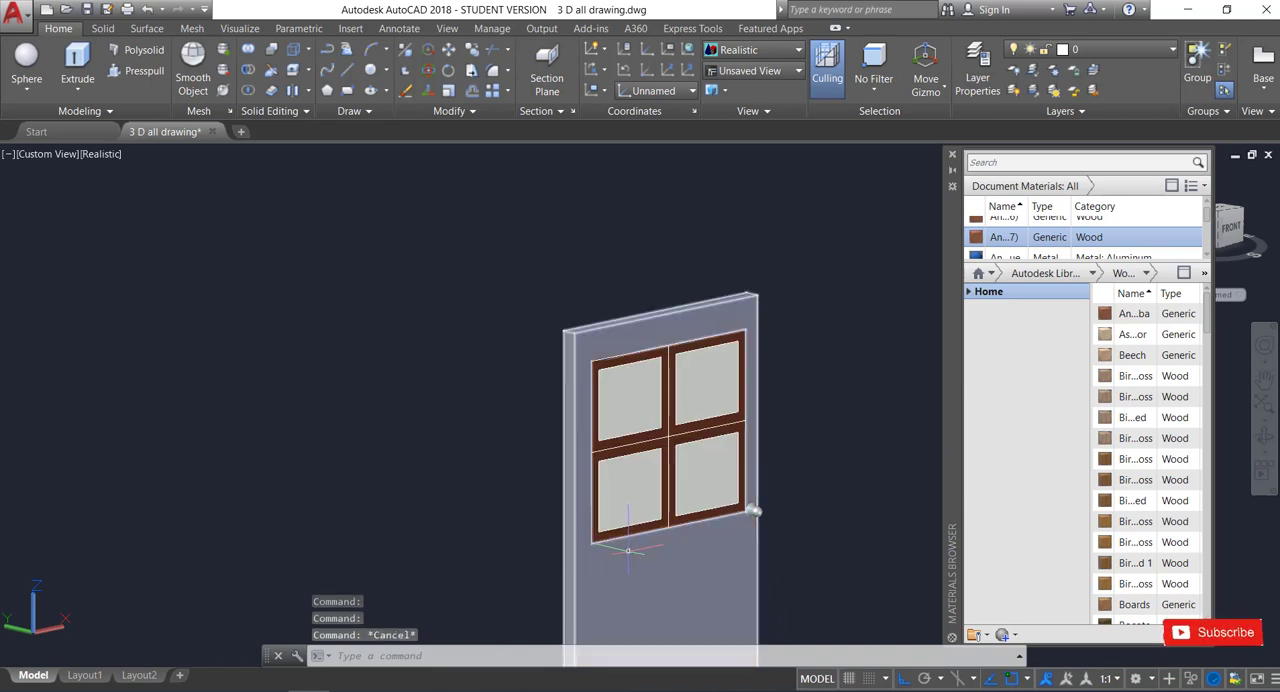
Apply the first "Bir...oss" Wood material in the library list to the pane frames.
{"action": "scroll", "coordinate": [628, 549], "scroll_direction": "up", "scroll_amount": 3}
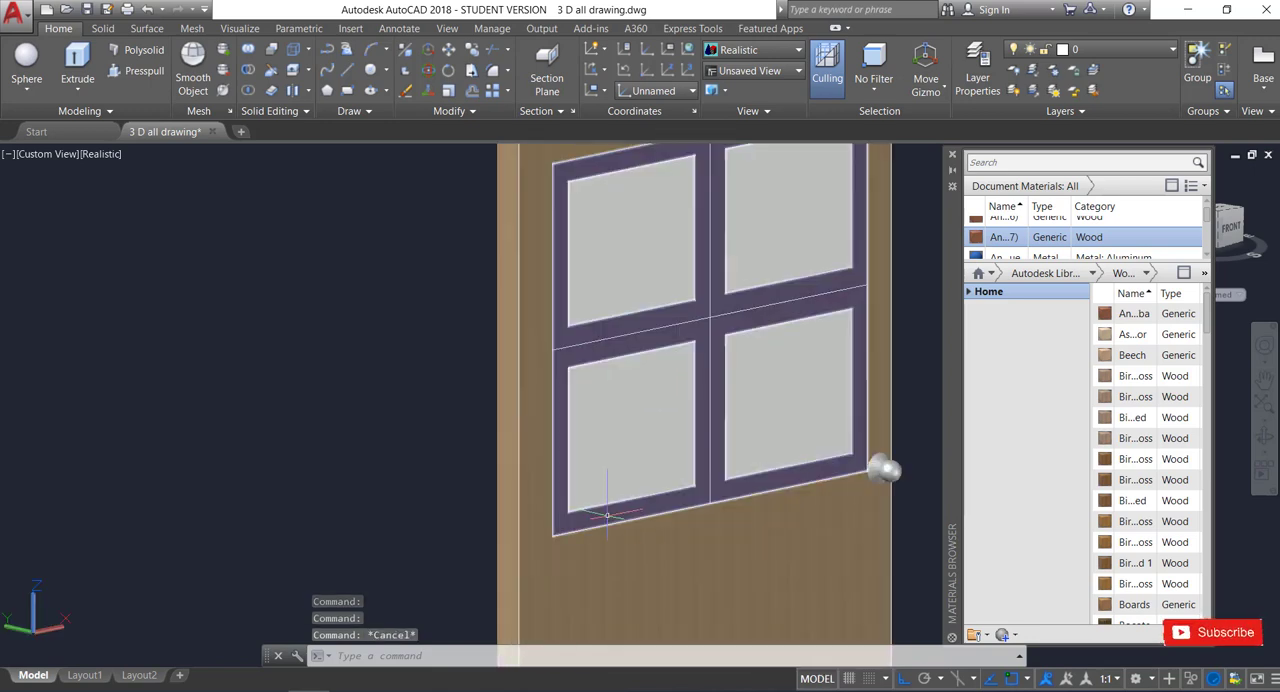
{"action": "left_click", "coordinate": [606, 515]}
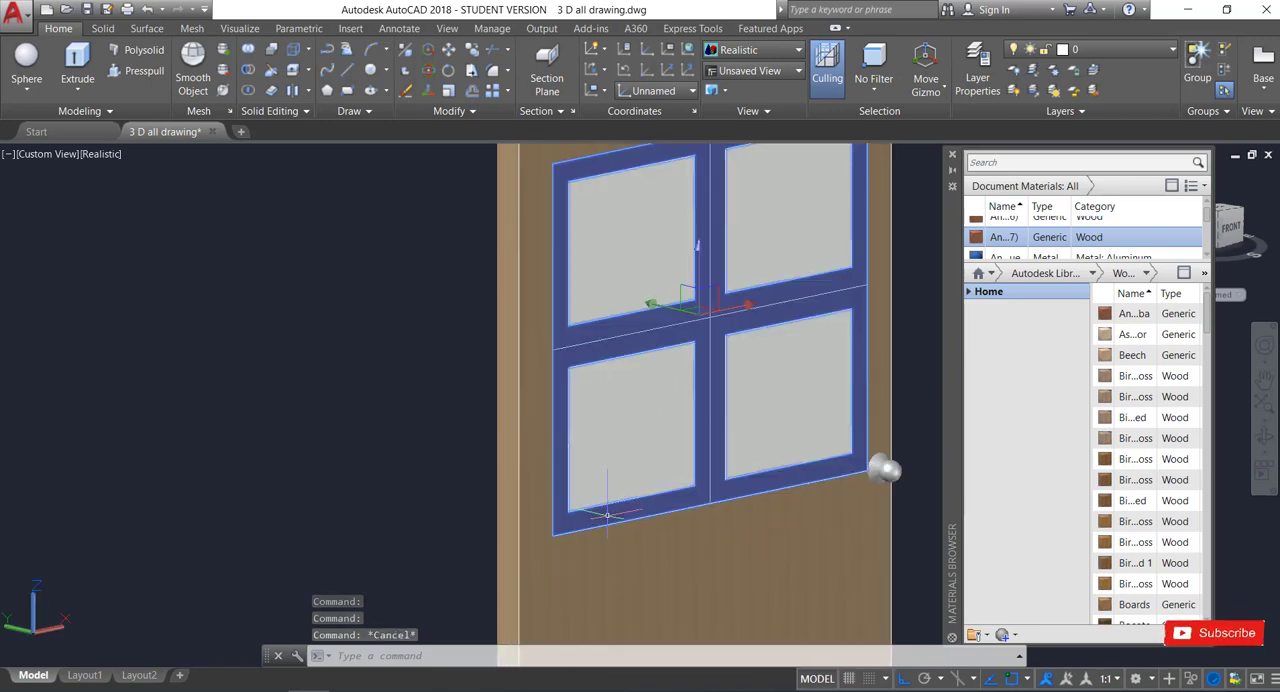
{"action": "left_click", "coordinate": [1178, 376]}
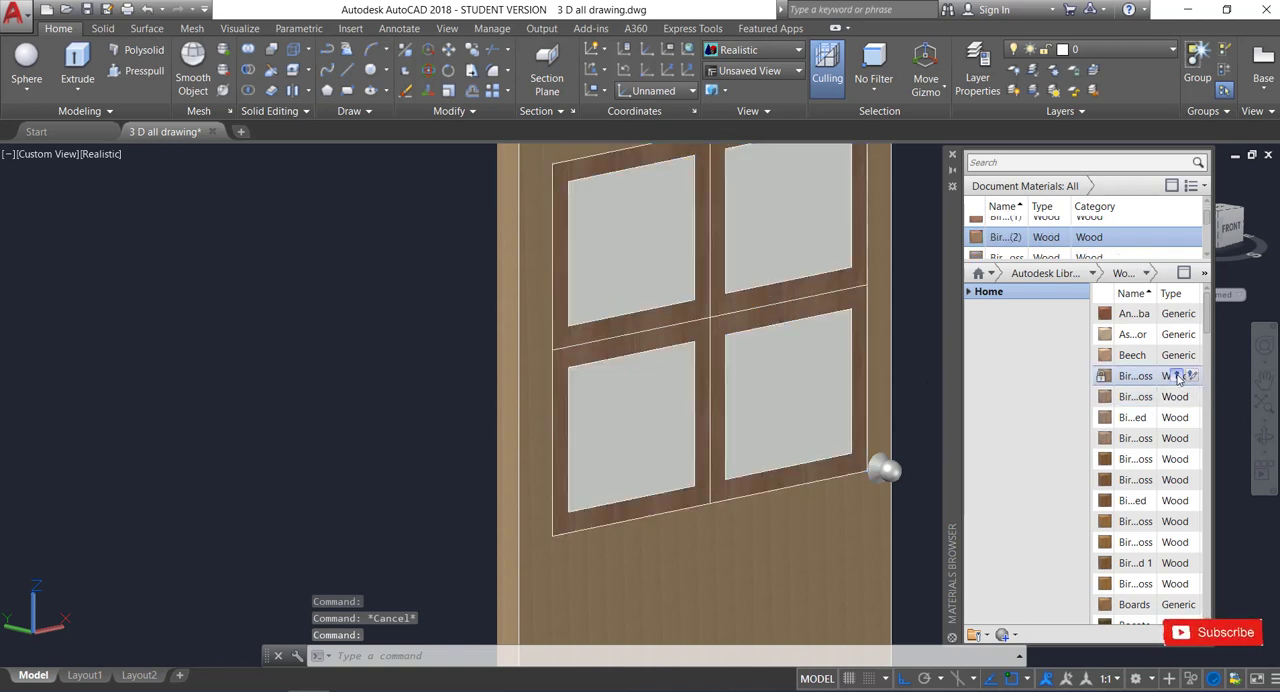
Apply a blue Generic material from the library's Glass category to the four united panes.
{"action": "scroll", "coordinate": [695, 405], "scroll_direction": "down", "scroll_amount": 3}
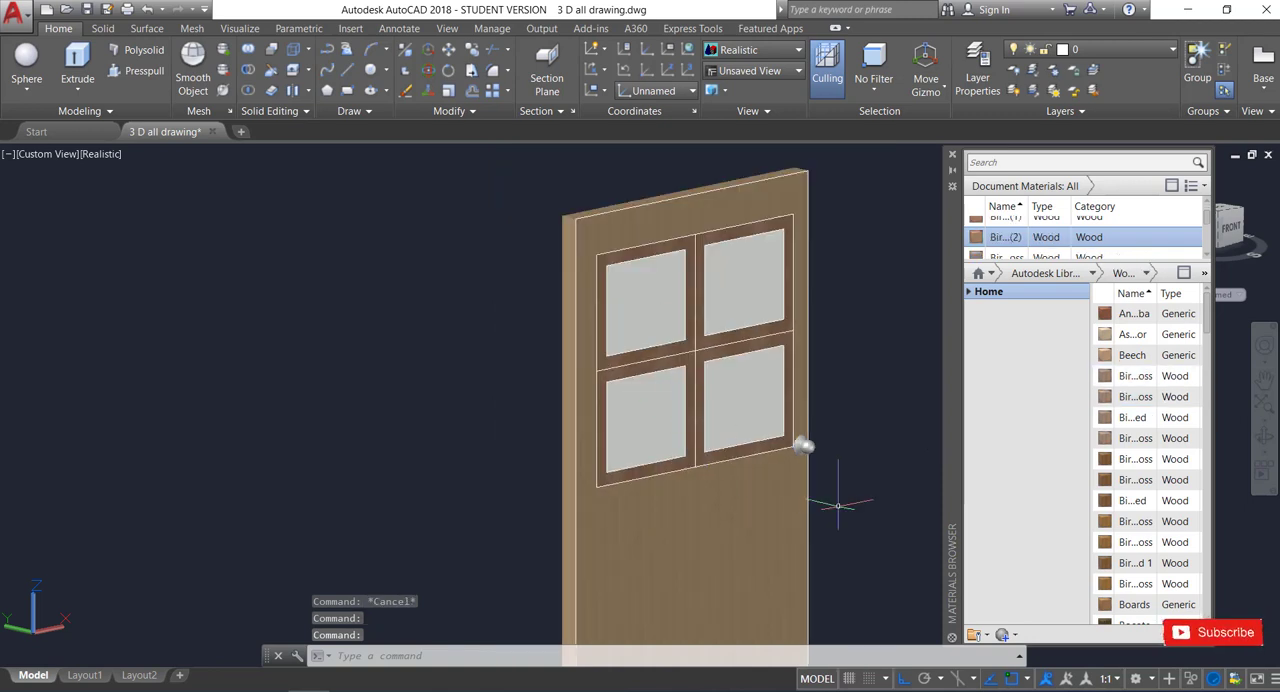
{"action": "left_click", "coordinate": [645, 296]}
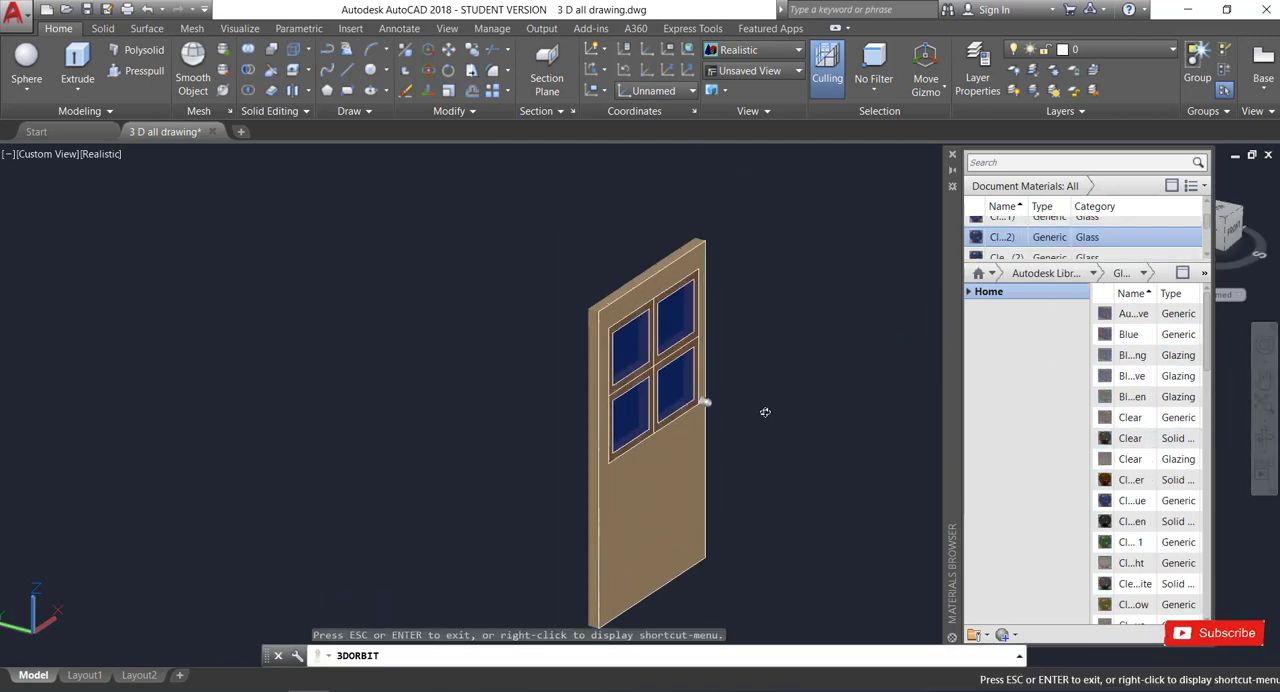
{"action": "left_click_drag", "start_coordinate": [765, 412], "coordinate": [781, 437]}
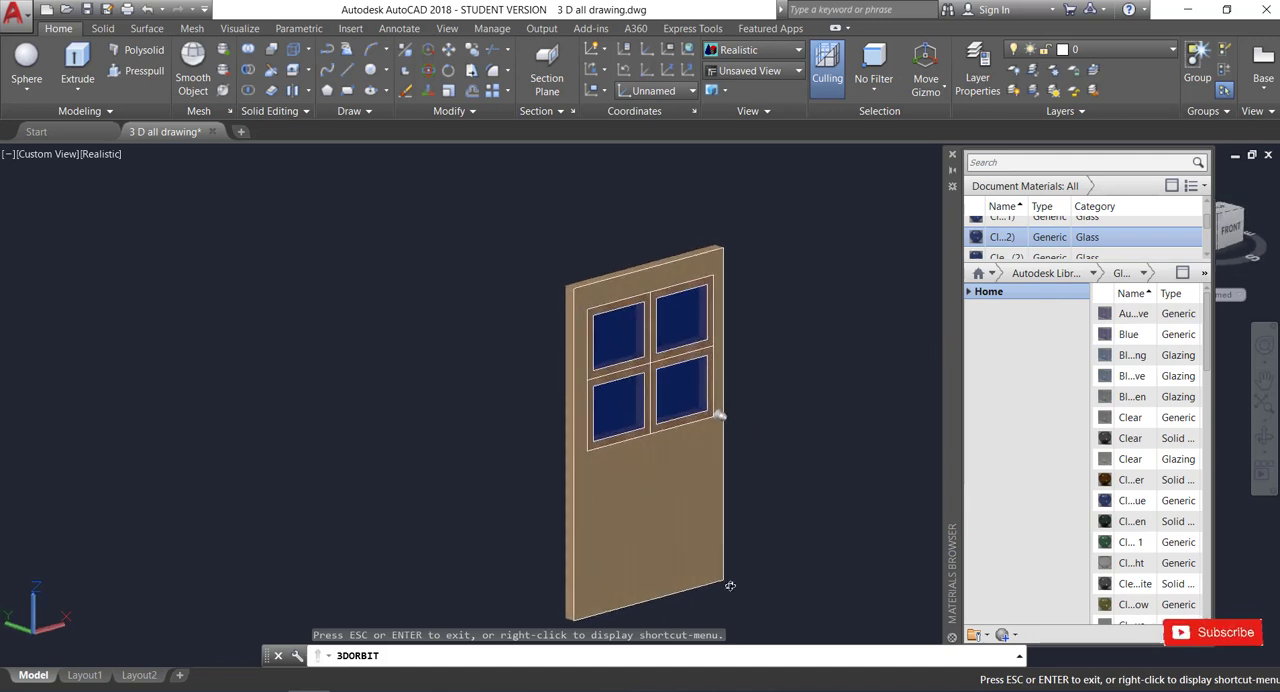
{"action": "left_click_drag", "start_coordinate": [730, 586], "coordinate": [726, 610]}
{"action": "left_click_drag", "start_coordinate": [748, 557], "coordinate": [755, 558]}
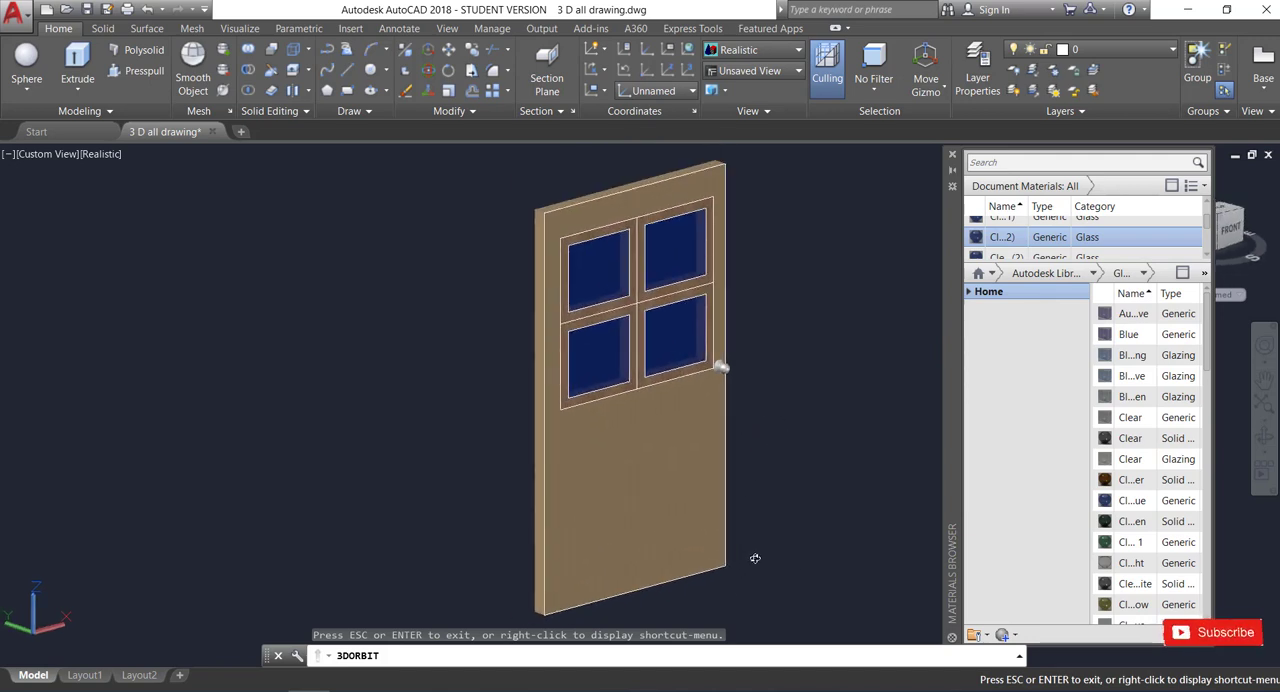
{"action": "key", "text": "Escape"}
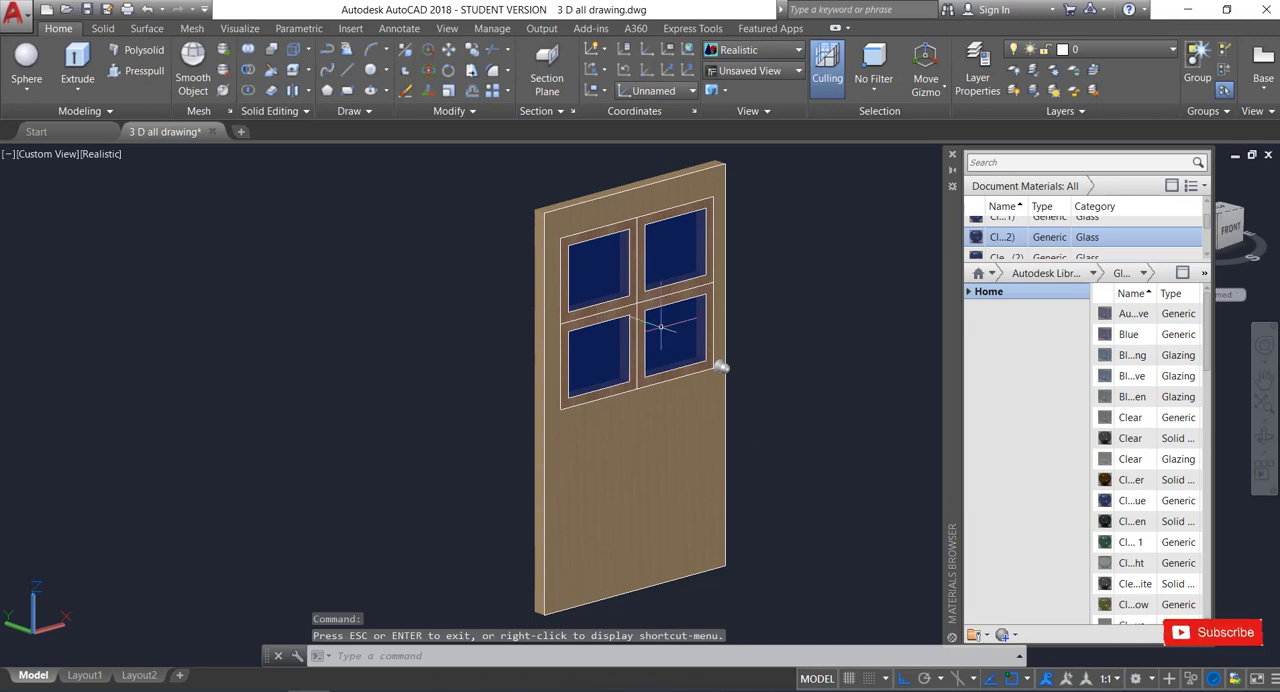
Apply the Clear material of type Glazing to the four united panes.
{"action": "left_click", "coordinate": [601, 262]}
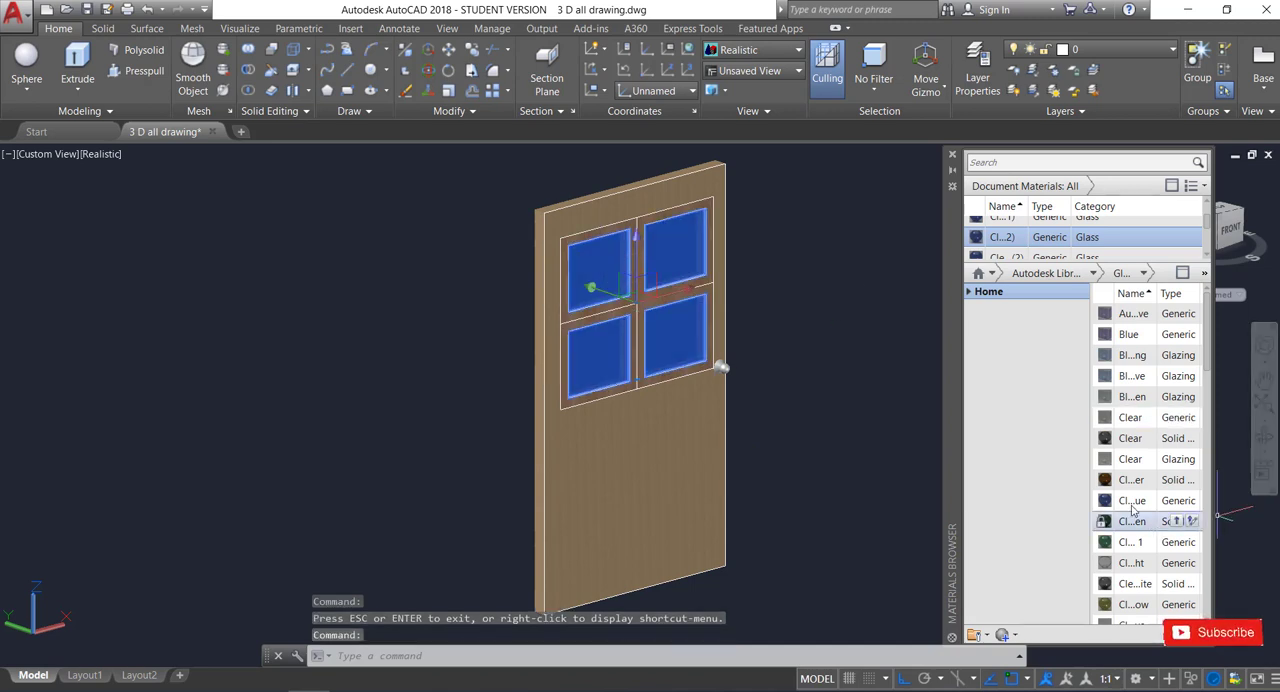
{"action": "left_click", "coordinate": [1179, 458]}
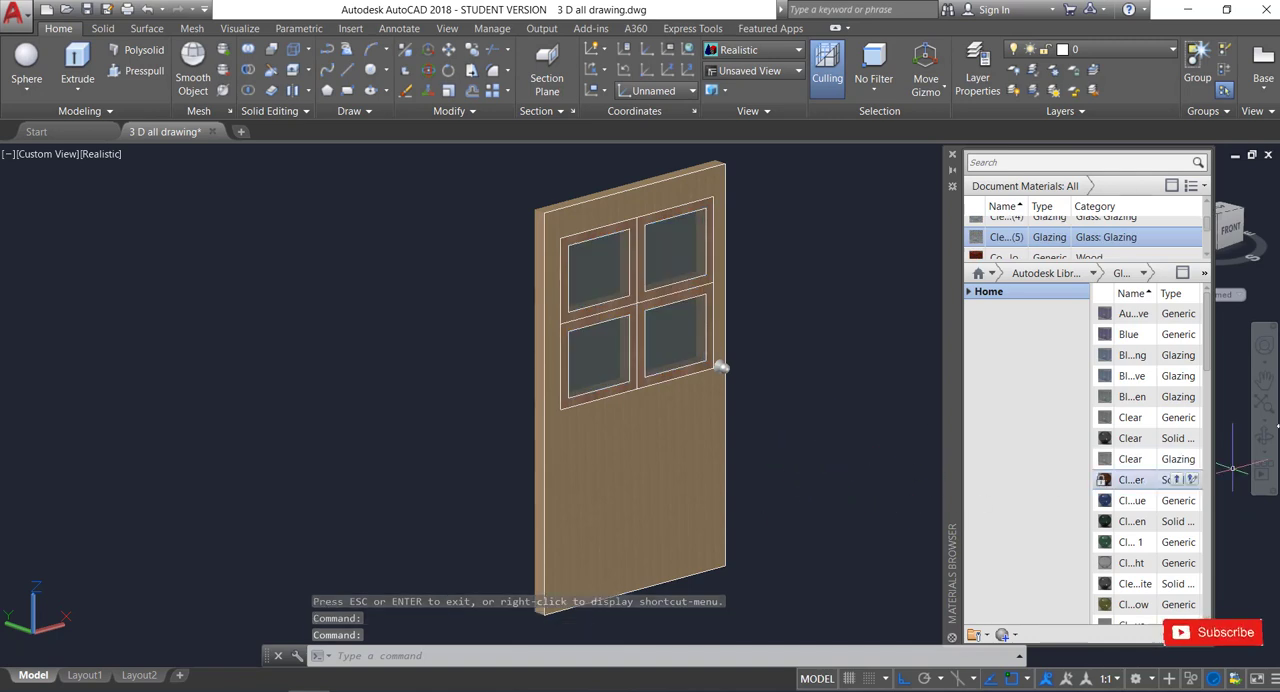
{"action": "left_click", "coordinate": [1264, 437]}
{"action": "mouse_move", "coordinate": [856, 454]}
{"action": "left_mouse_down"}
{"action": "mouse_move", "coordinate": [790, 475]}
{"action": "mouse_move", "coordinate": [797, 451]}
{"action": "mouse_move", "coordinate": [874, 458]}
{"action": "left_mouse_up"}
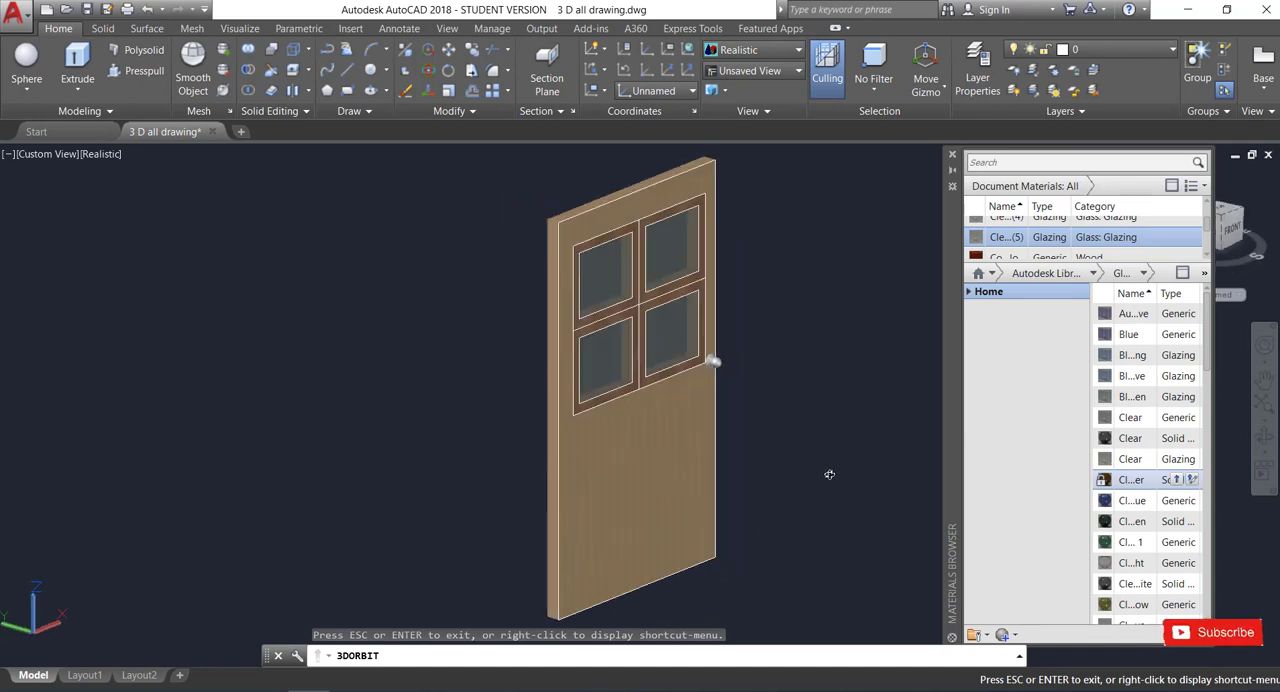
Unite the knob's flared base and its ball into one solid.
{"action": "scroll", "coordinate": [804, 462], "scroll_direction": "up", "scroll_amount": 3}
{"action": "scroll", "coordinate": [804, 462], "scroll_direction": "down", "scroll_amount": 3}
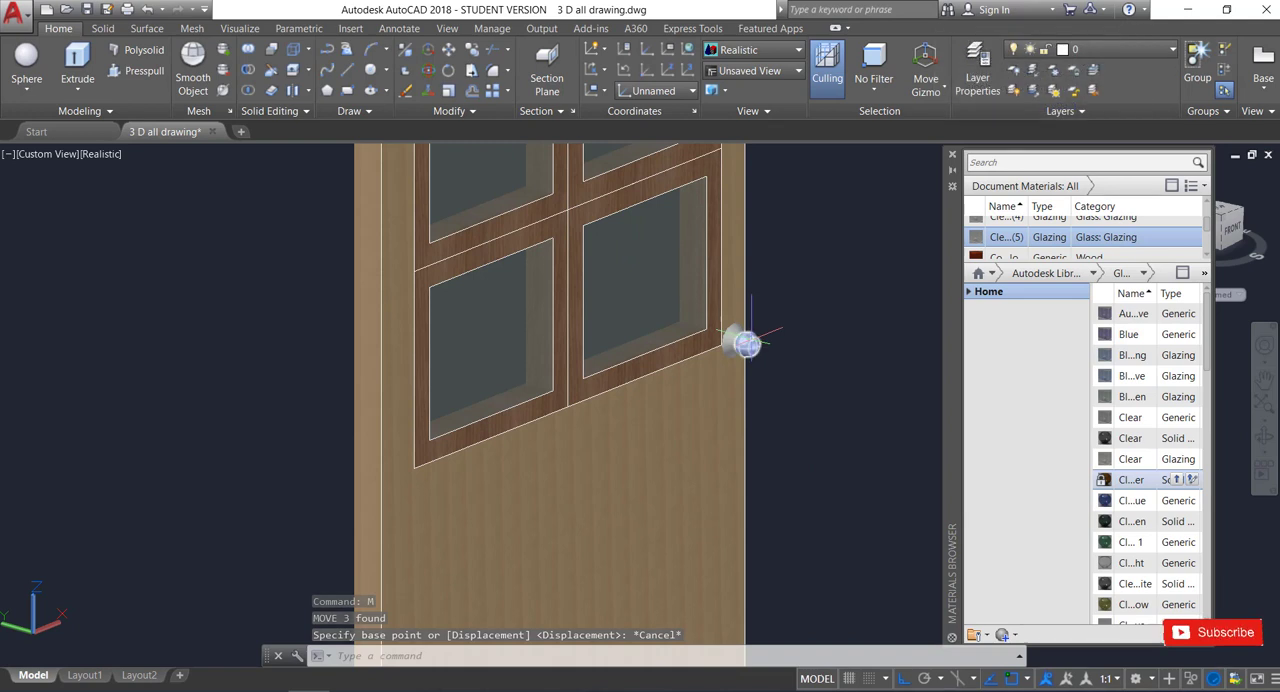
{"action": "key", "text": "Escape"}
{"action": "scroll", "coordinate": [720, 351], "scroll_direction": "up", "scroll_amount": 2}
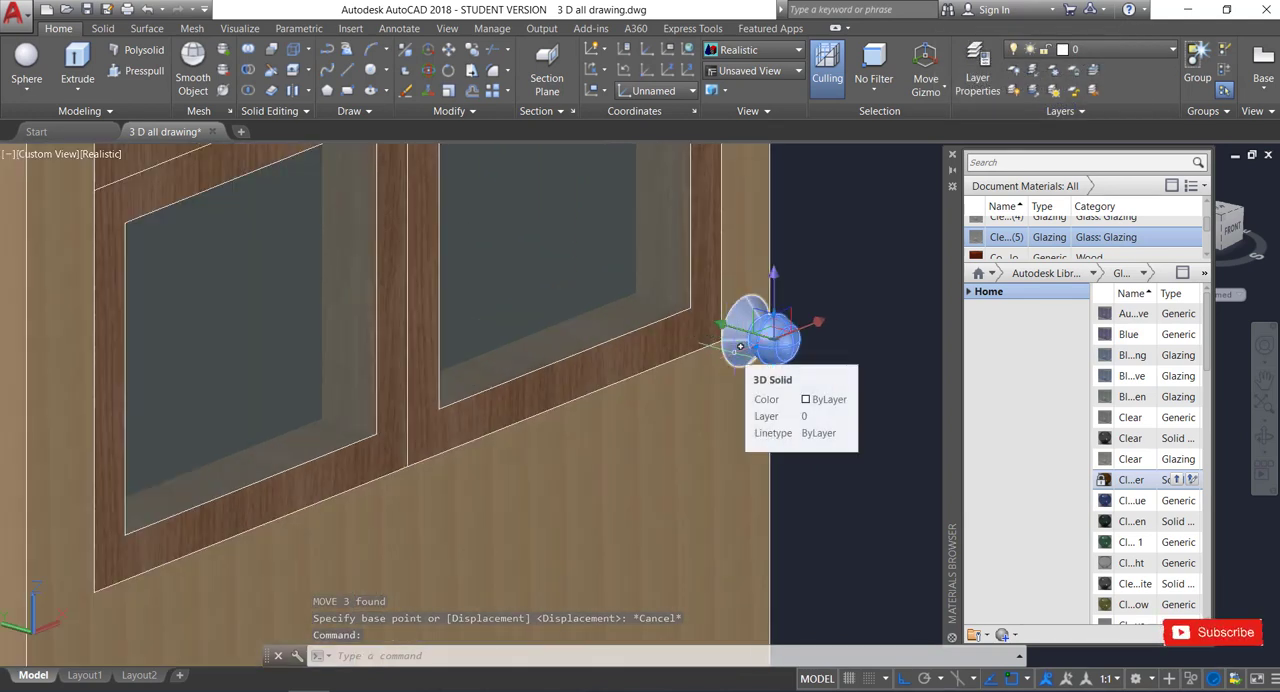
{"action": "key", "text": "Escape"}
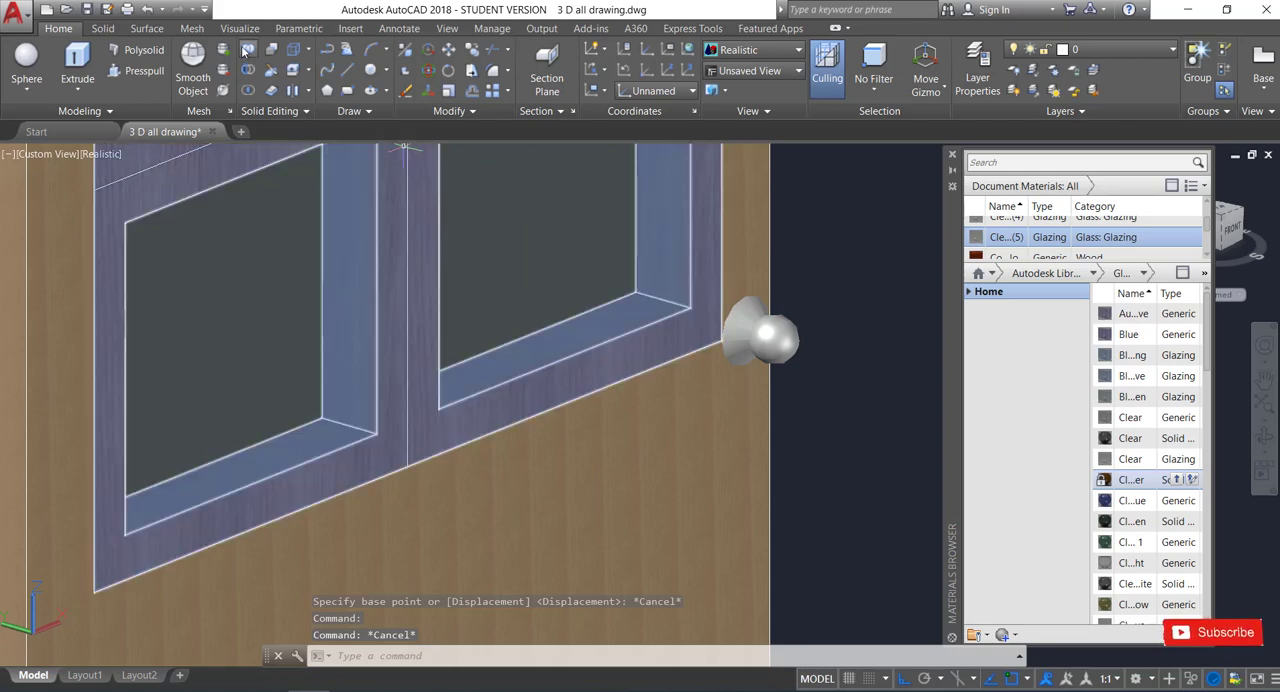
{"action": "left_click", "coordinate": [248, 49]}
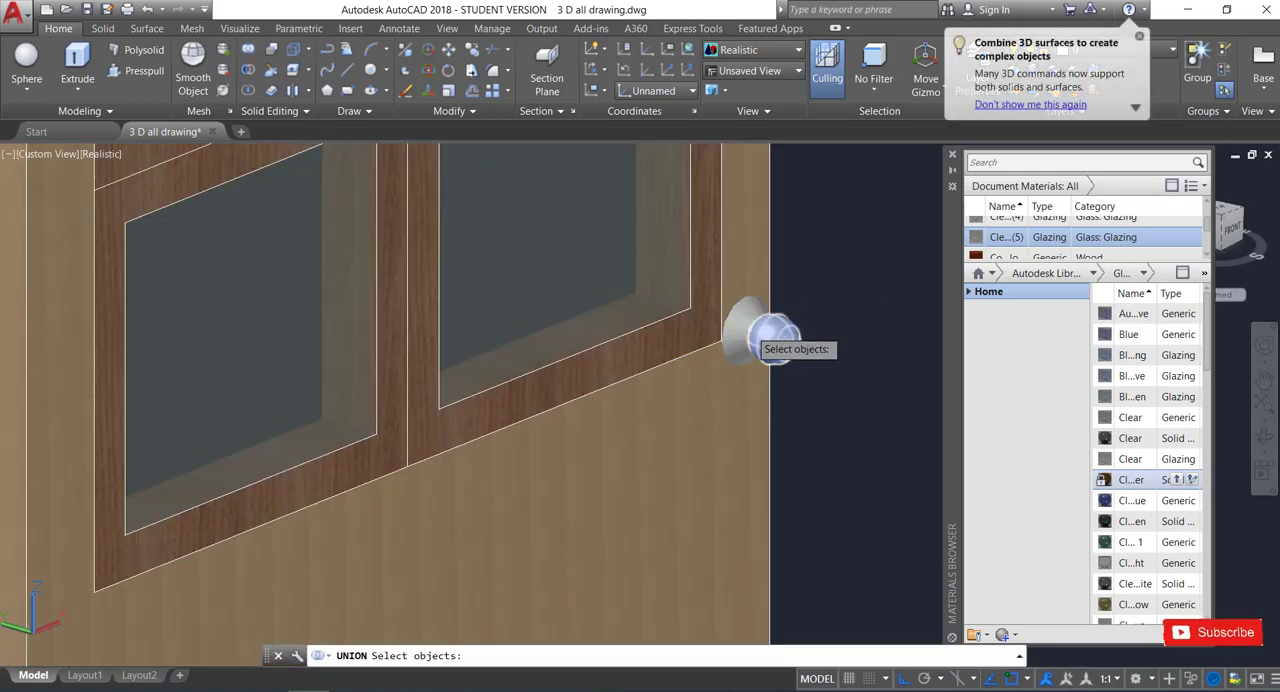
{"action": "left_click", "coordinate": [742, 327]}
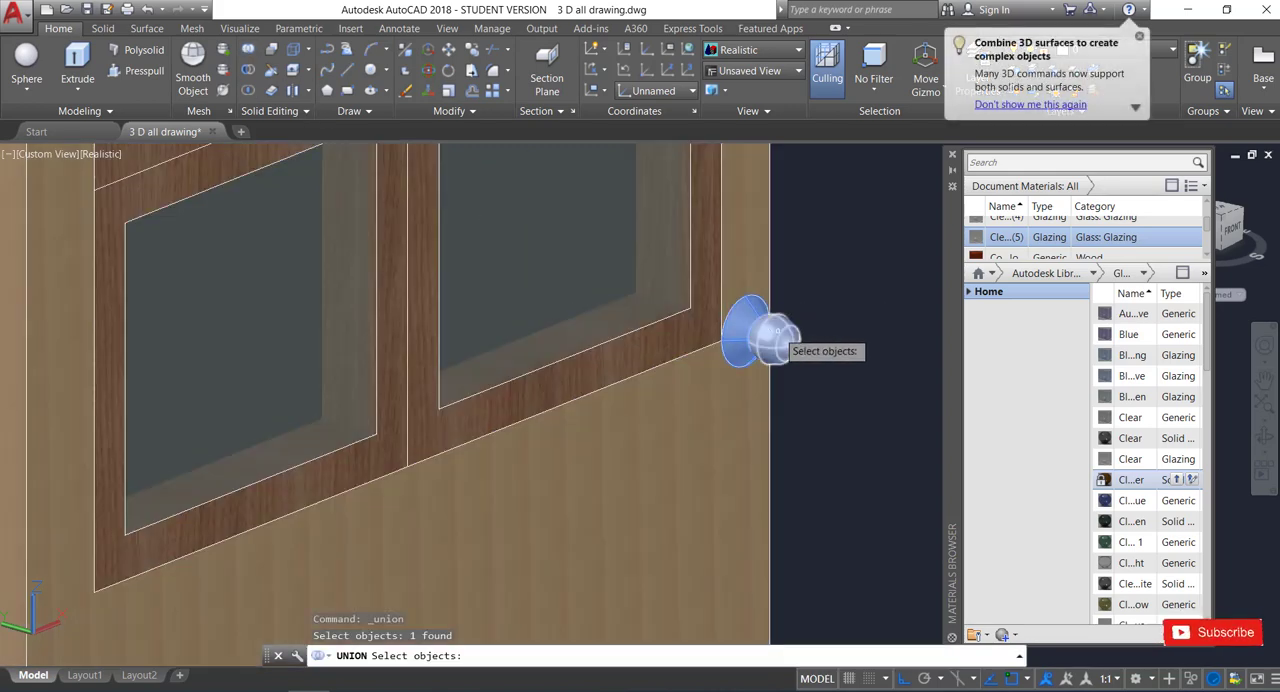
{"action": "left_click", "coordinate": [769, 336]}
{"action": "key", "text": "Return"}
{"action": "scroll", "coordinate": [845, 293], "scroll_direction": "down", "scroll_amount": 5}
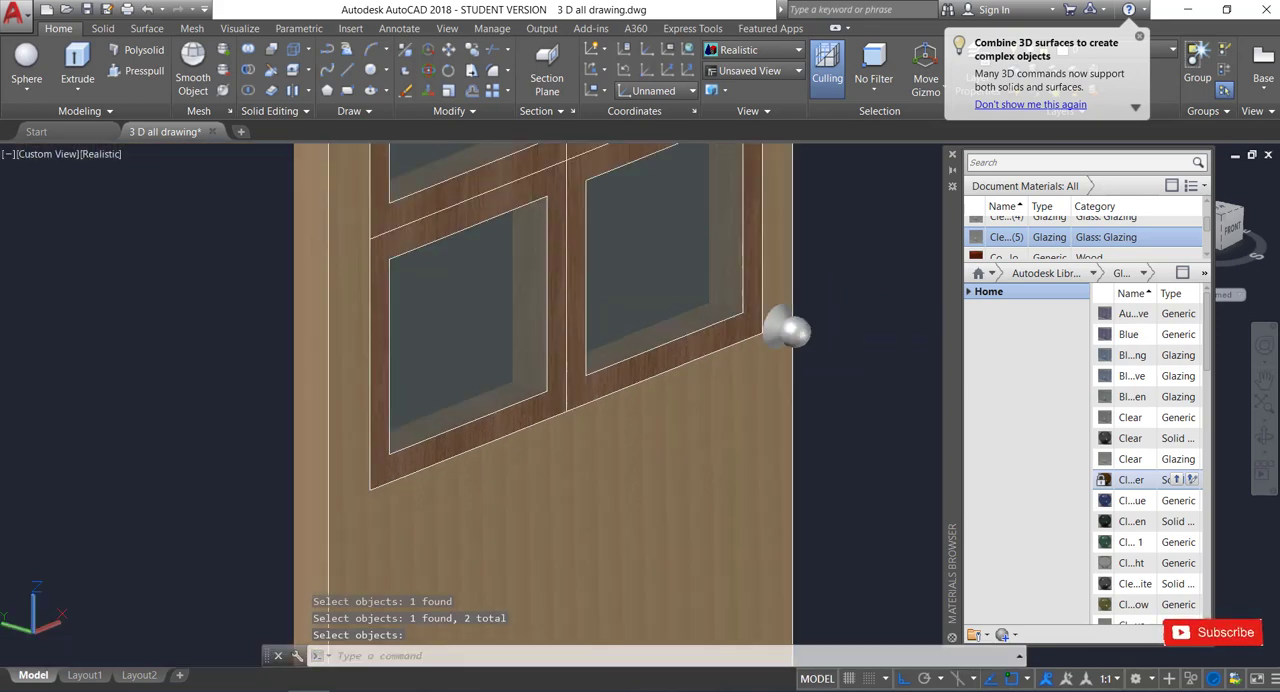
Apply the dark red "Gl...ck" material from the library's Metallic Paint category to the united knob.
{"action": "scroll", "coordinate": [845, 293], "scroll_direction": "down", "scroll_amount": 3}
{"action": "scroll", "coordinate": [879, 268], "scroll_direction": "up", "scroll_amount": 2}
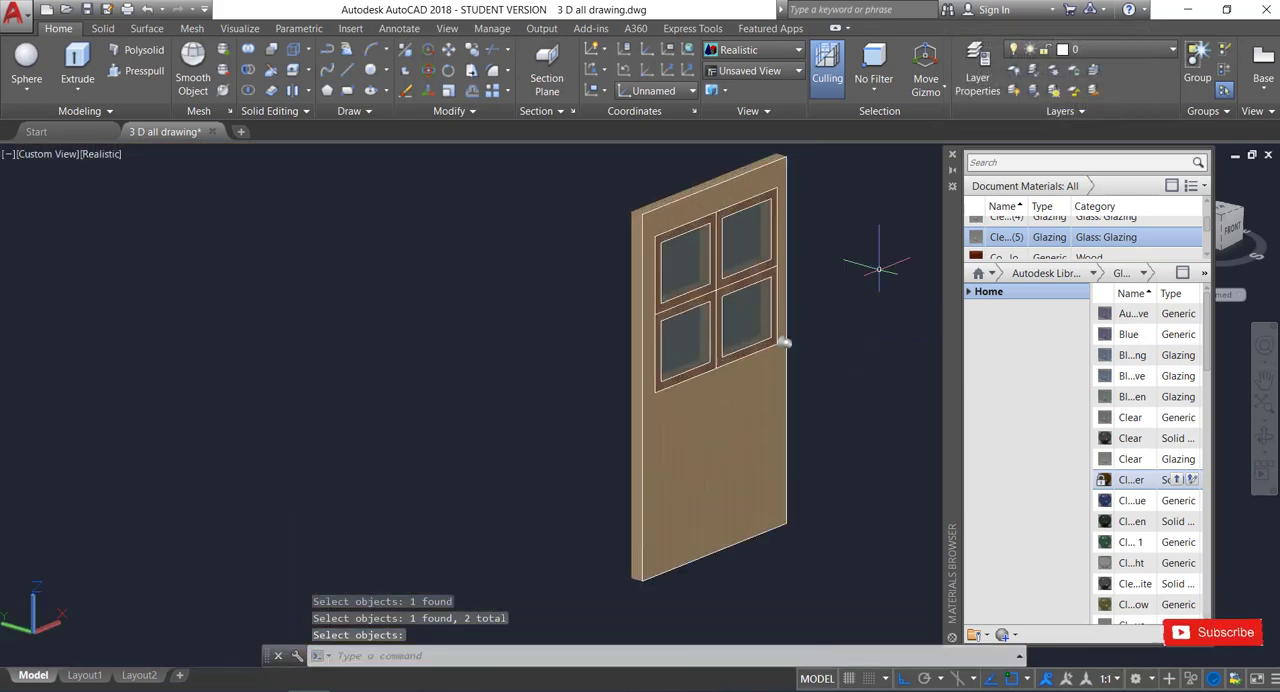
{"action": "scroll", "coordinate": [879, 268], "scroll_direction": "up", "scroll_amount": 2}
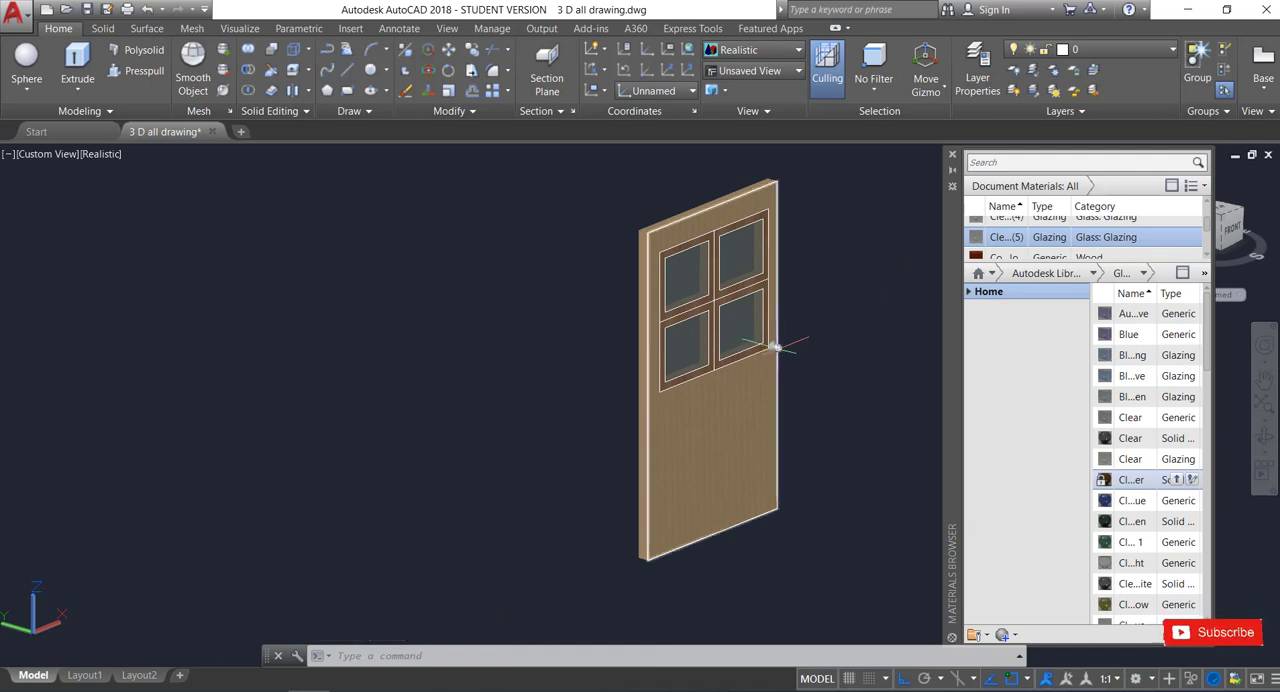
{"action": "scroll", "coordinate": [775, 347], "scroll_direction": "up", "scroll_amount": 2}
{"action": "left_click", "coordinate": [776, 347]}
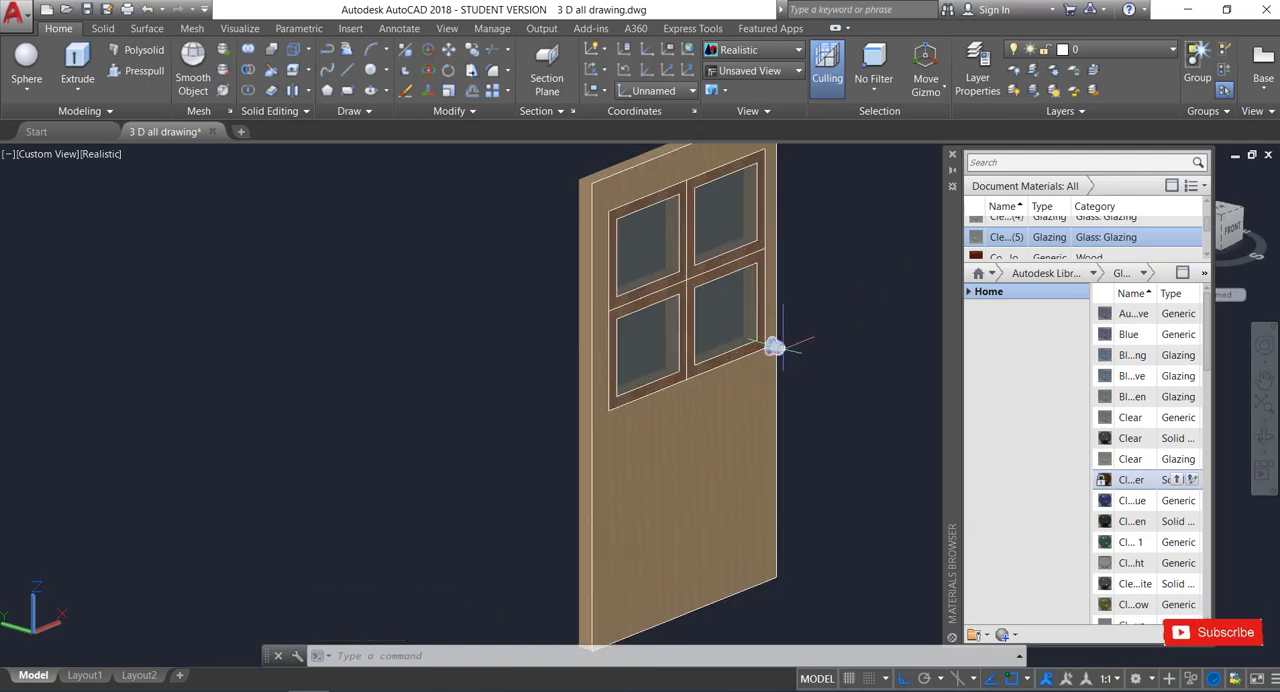
{"action": "left_click", "coordinate": [1094, 274]}
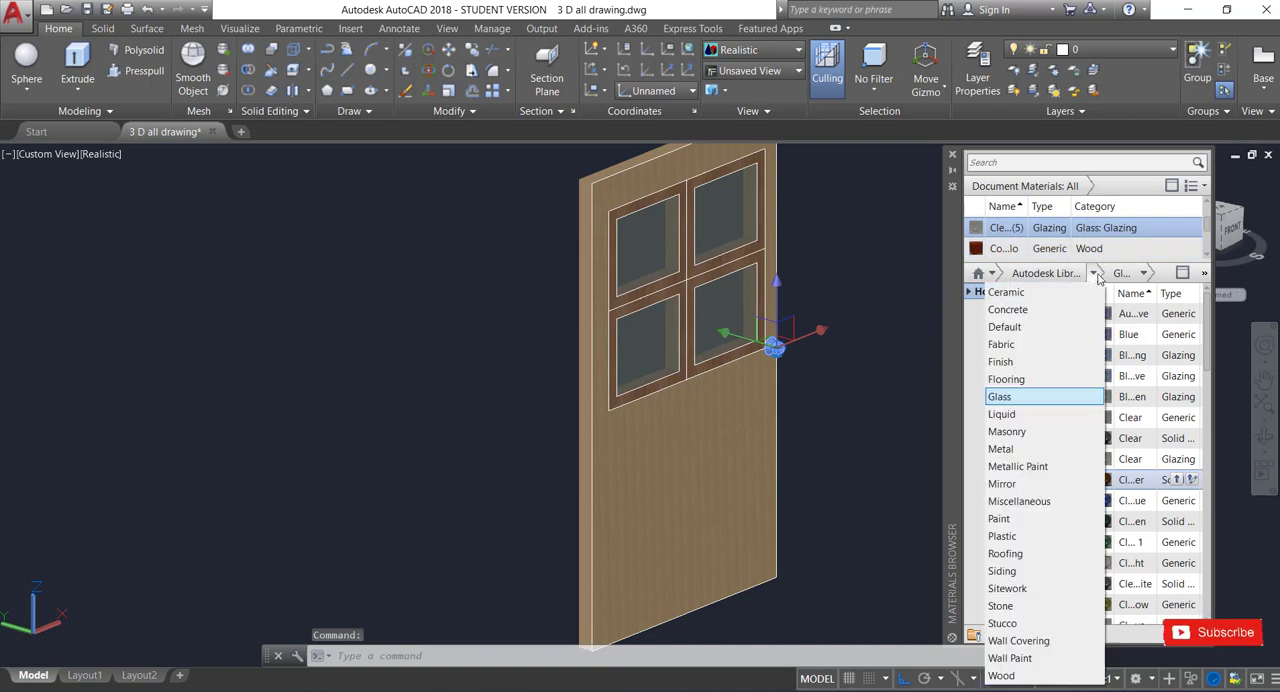
{"action": "left_click", "coordinate": [1031, 468]}
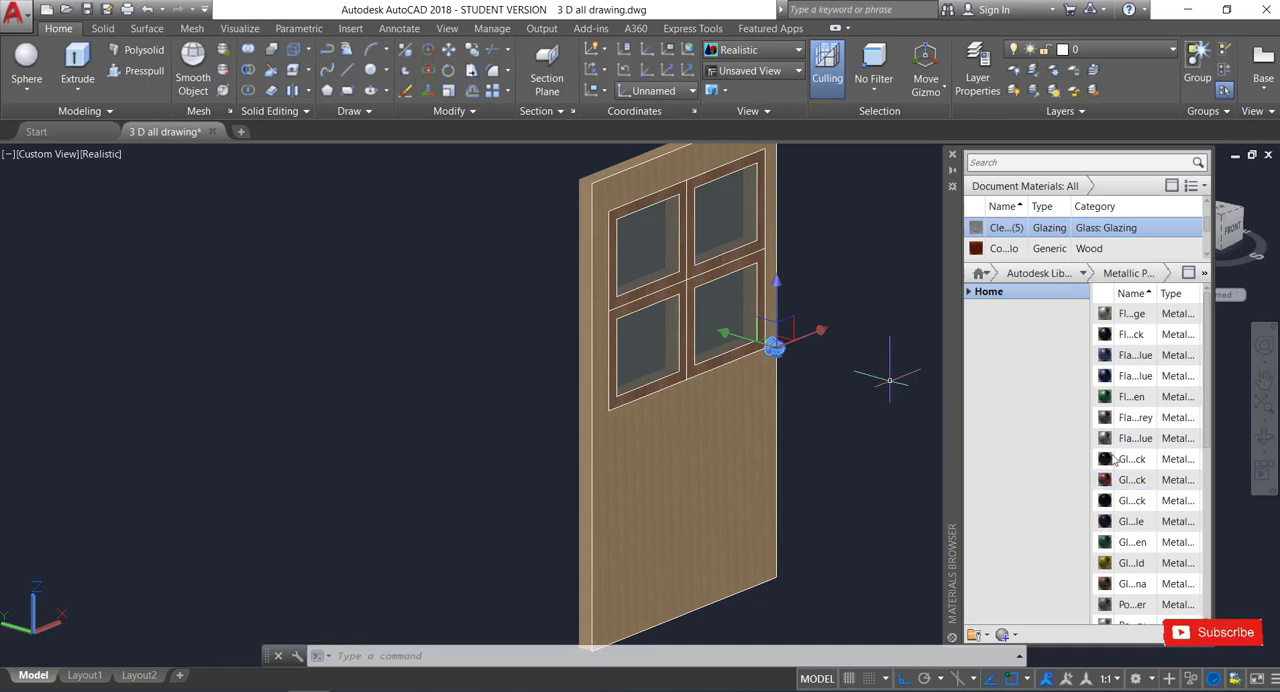
{"action": "left_click", "coordinate": [1180, 481]}
{"action": "scroll", "coordinate": [617, 371], "scroll_direction": "down", "scroll_amount": 4}
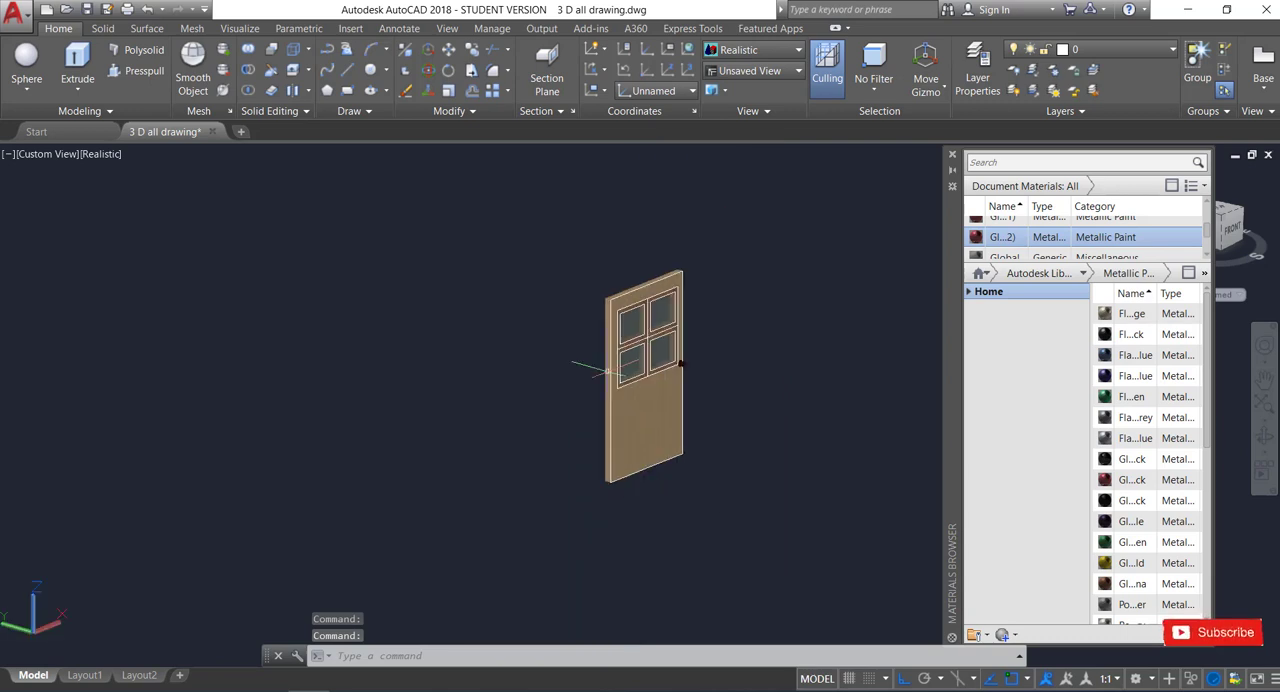
Examine the door's panes, frames and knob from several angles, both close up and as a whole.
{"action": "scroll", "coordinate": [728, 350], "scroll_direction": "up", "scroll_amount": 5}
{"action": "scroll", "coordinate": [732, 345], "scroll_direction": "down", "scroll_amount": 3}
{"action": "middle_click_drag", "start_coordinate": [738, 316], "coordinate": [718, 299], "text": "shift"}
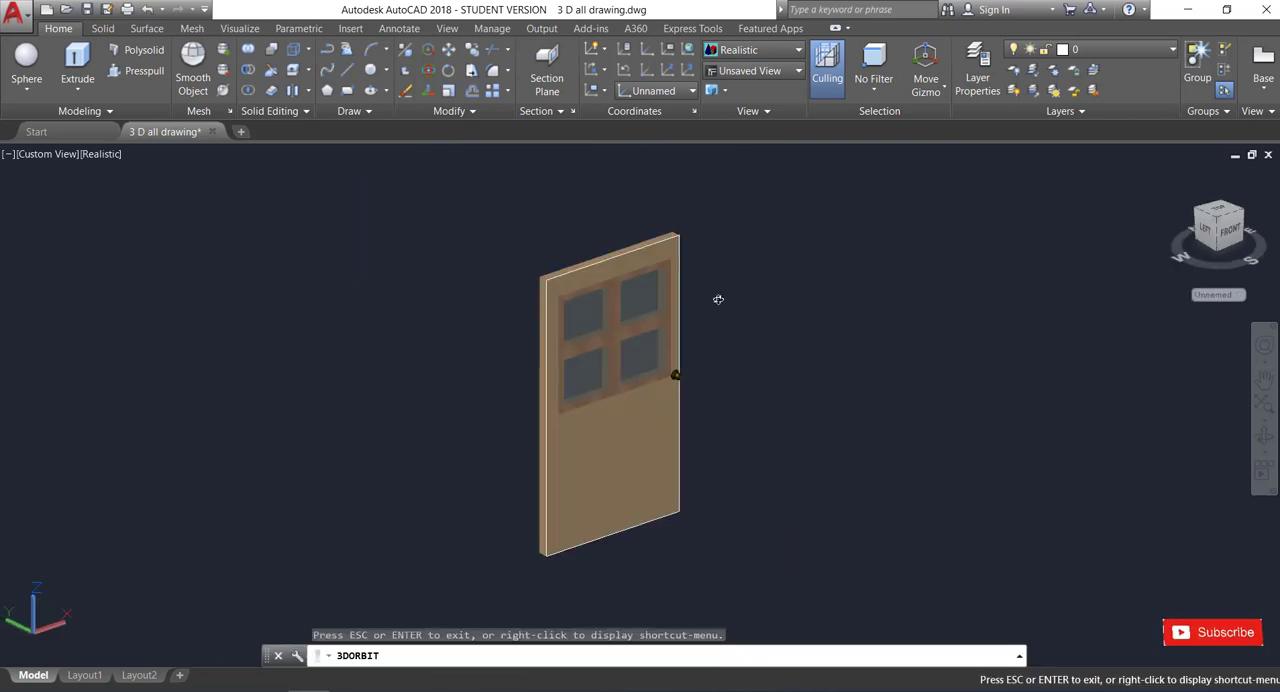
{"action": "scroll", "coordinate": [738, 340], "scroll_direction": "up", "scroll_amount": 1}
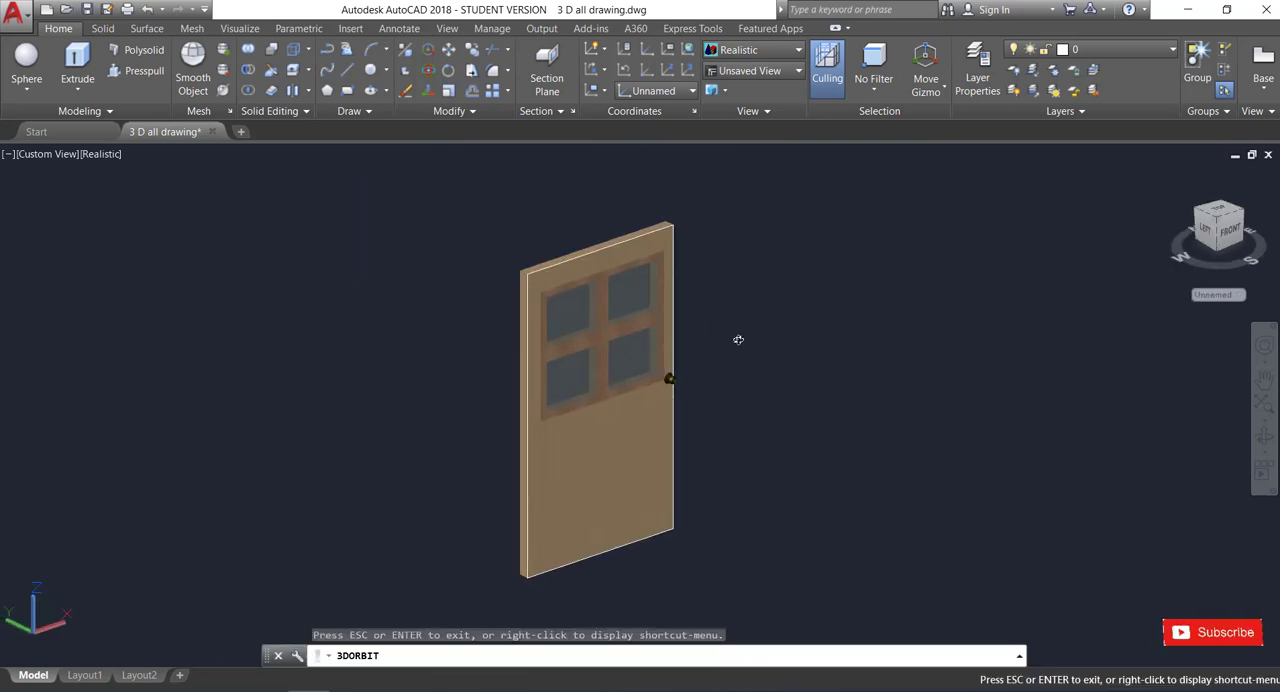
{"action": "key", "text": "Escape"}
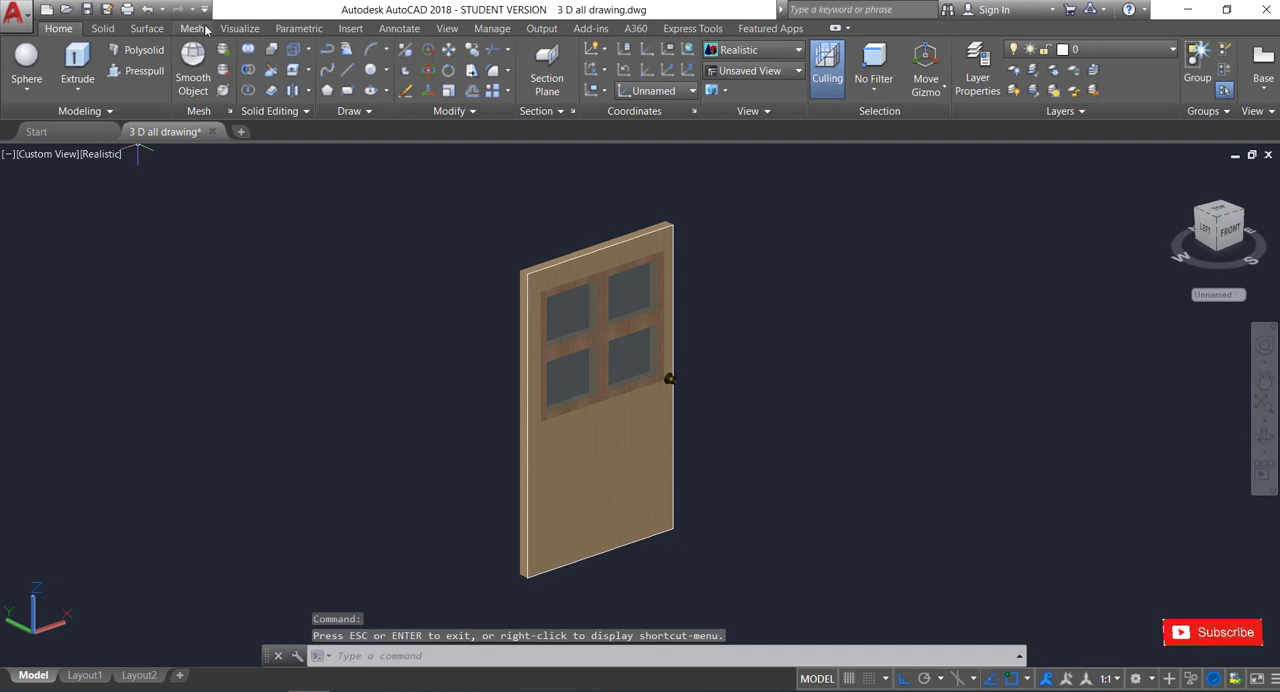
{"action": "left_click", "coordinate": [240, 28]}
{"action": "scroll", "coordinate": [828, 286], "scroll_direction": "down", "scroll_amount": 2}
{"action": "scroll", "coordinate": [893, 240], "scroll_direction": "up", "scroll_amount": 3}
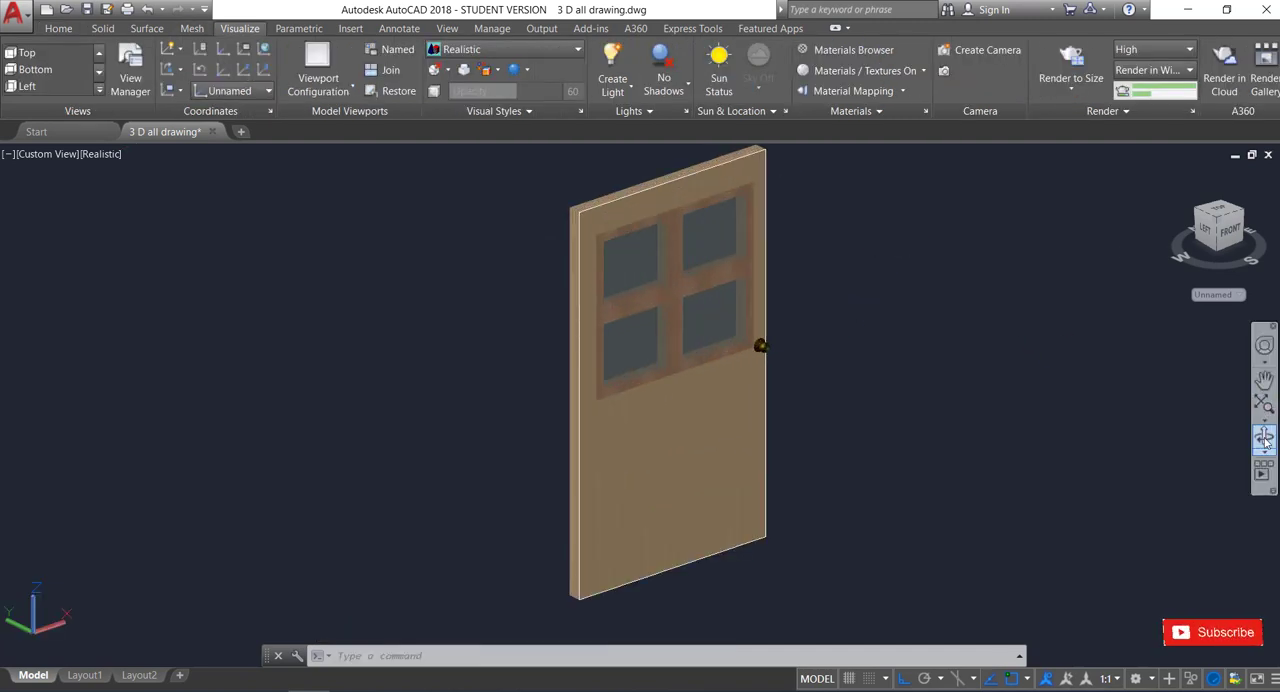
{"action": "left_click_drag", "start_coordinate": [886, 314], "coordinate": [837, 249]}
{"action": "scroll", "coordinate": [838, 250], "scroll_direction": "down", "scroll_amount": 1}
{"action": "scroll", "coordinate": [834, 263], "scroll_direction": "up", "scroll_amount": 2}
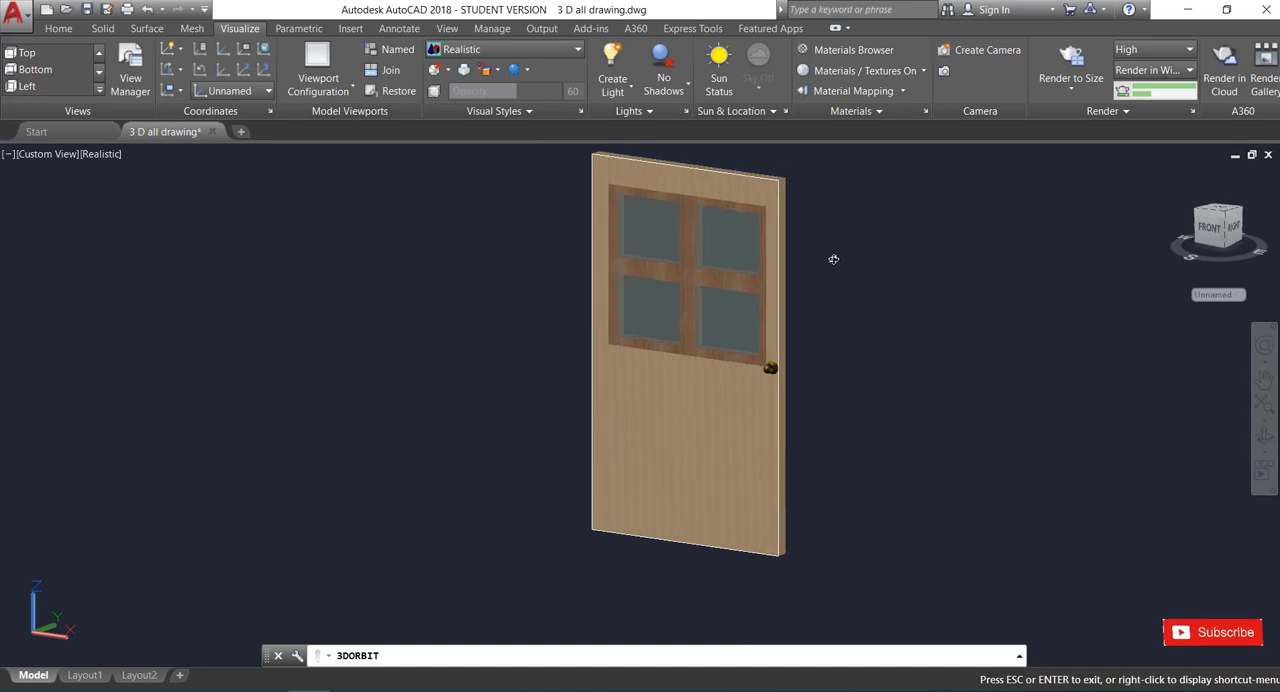
{"action": "scroll", "coordinate": [790, 169], "scroll_direction": "up", "scroll_amount": 3}
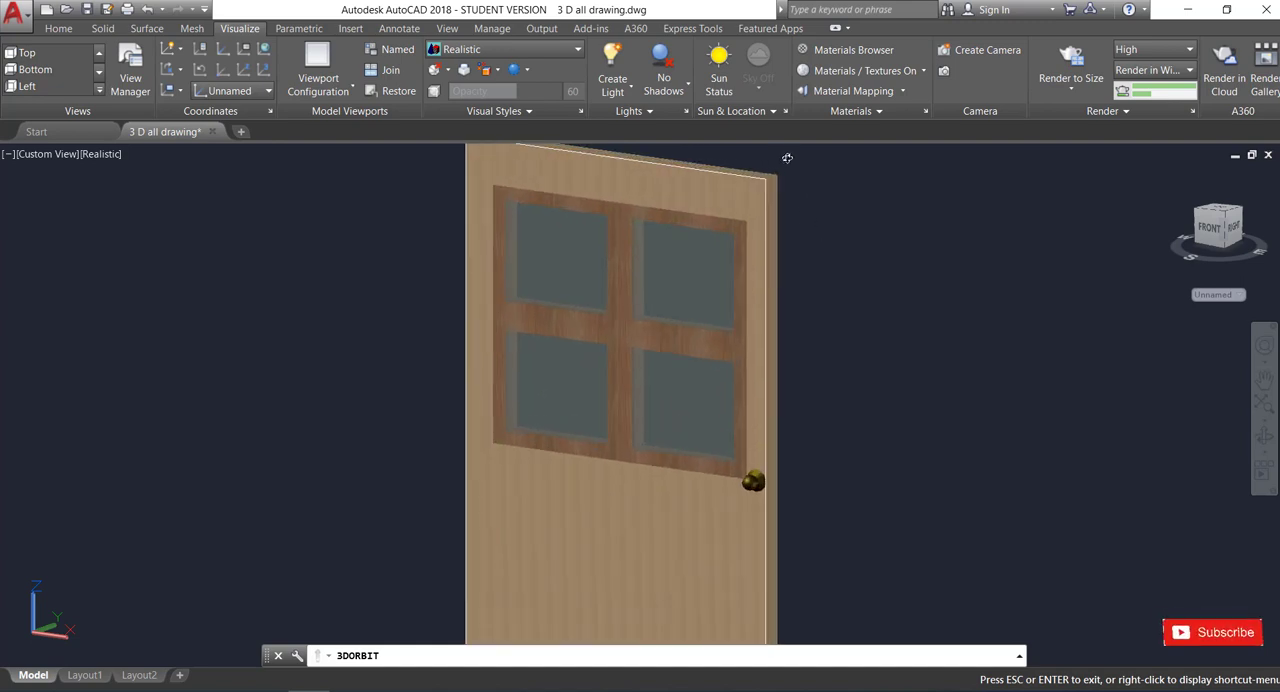
{"action": "scroll", "coordinate": [787, 158], "scroll_direction": "down", "scroll_amount": 6}
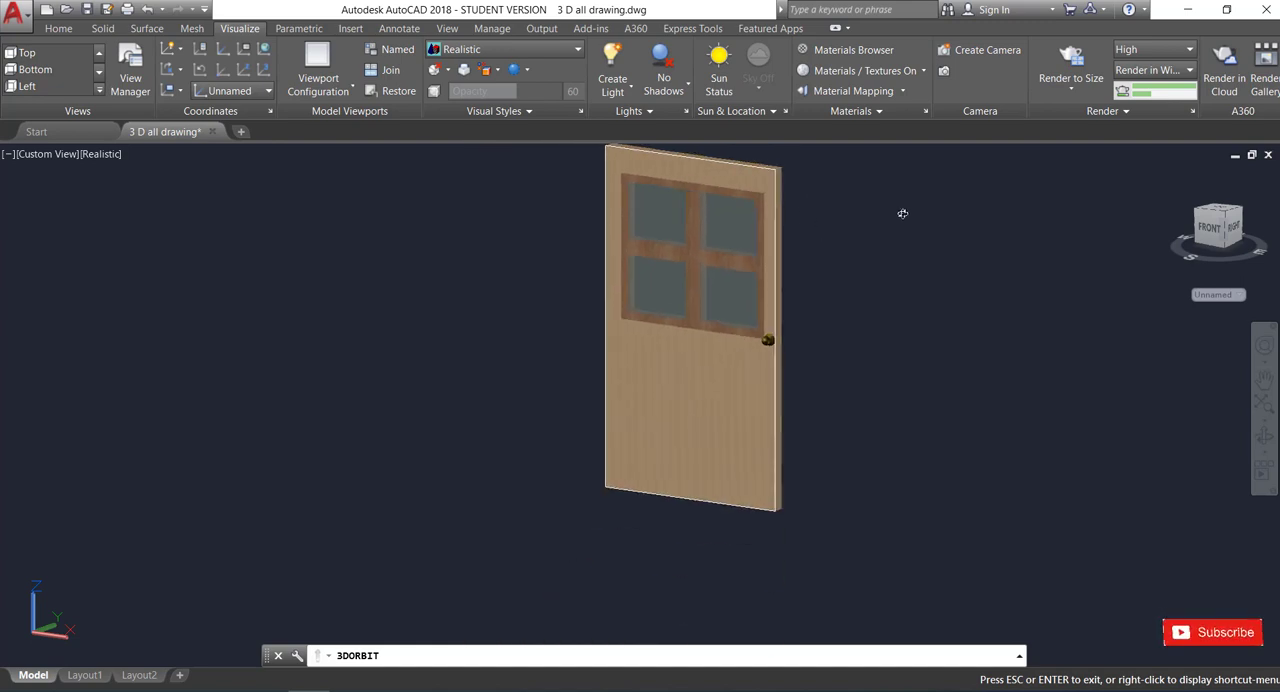
{"action": "left_click_drag", "start_coordinate": [910, 238], "coordinate": [191, 248]}
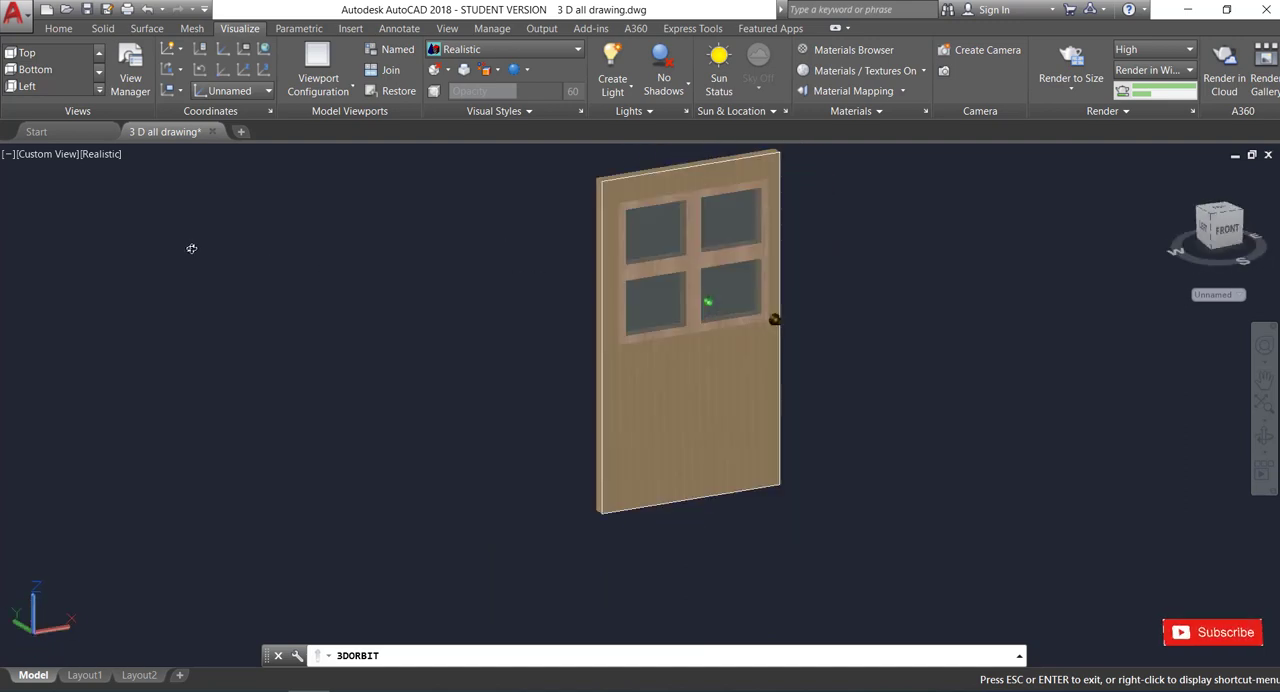
{"action": "scroll", "coordinate": [862, 303], "scroll_direction": "down", "scroll_amount": 2}
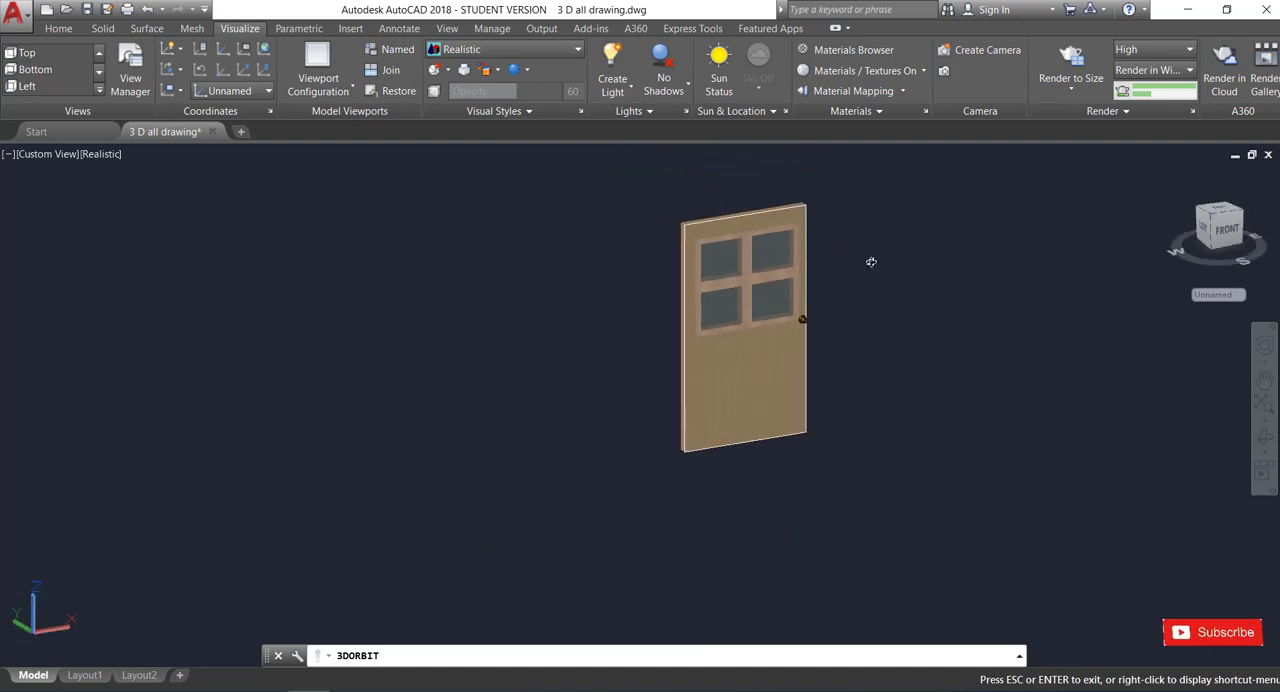
{"action": "left_click_drag", "start_coordinate": [871, 262], "coordinate": [923, 290]}
{"action": "scroll", "coordinate": [870, 240], "scroll_direction": "up", "scroll_amount": 3}
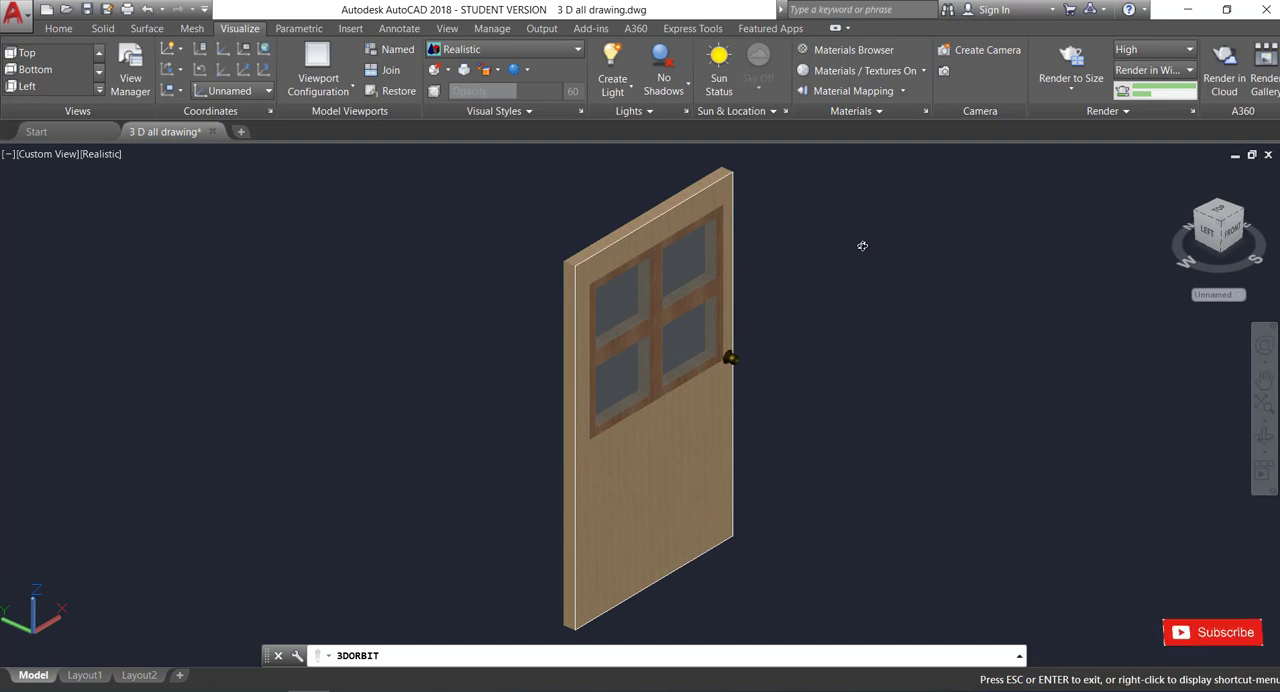
{"action": "key", "text": "Escape"}
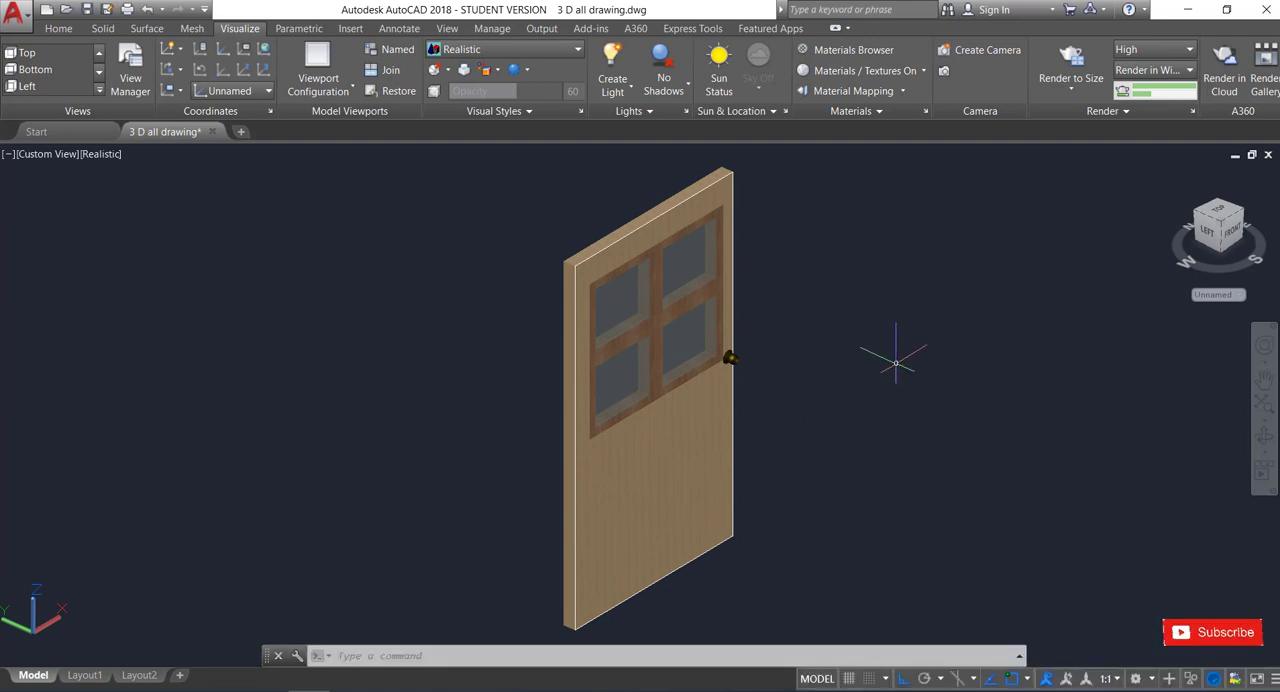